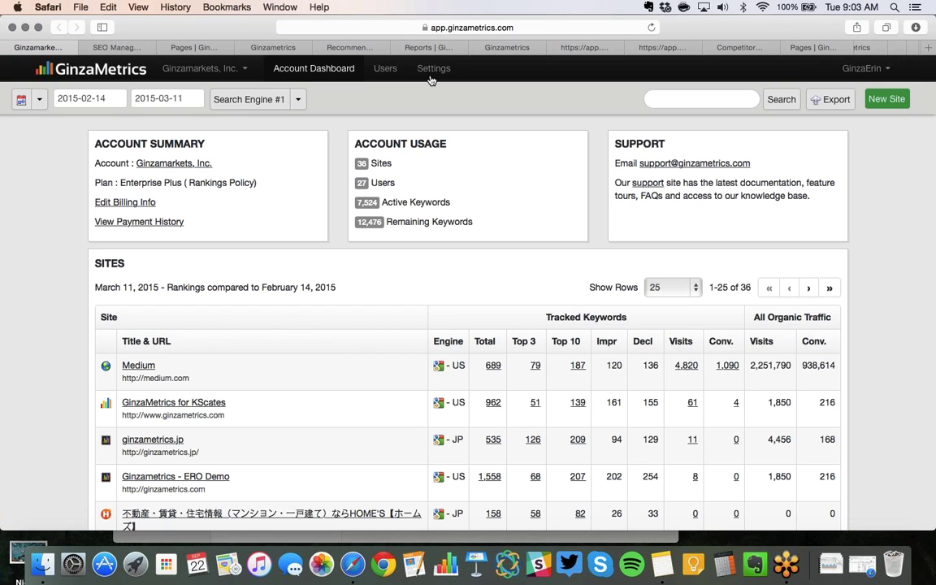
Step: Open the Medium site's dashboard and look through its Dashboards, Insights, Workflow and Site Settings options
{"action": "left_click", "coordinate": [118, 47]}
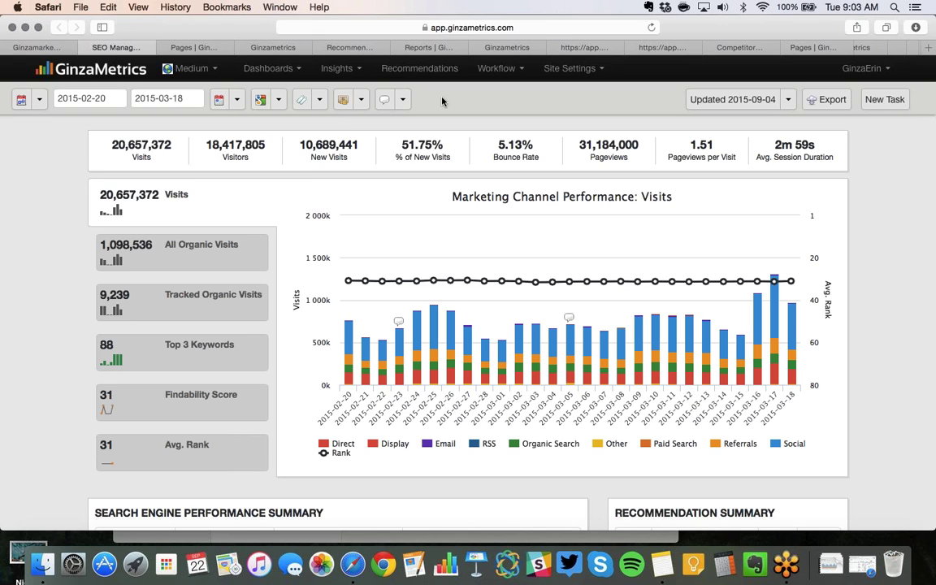
{"action": "left_click", "coordinate": [260, 68]}
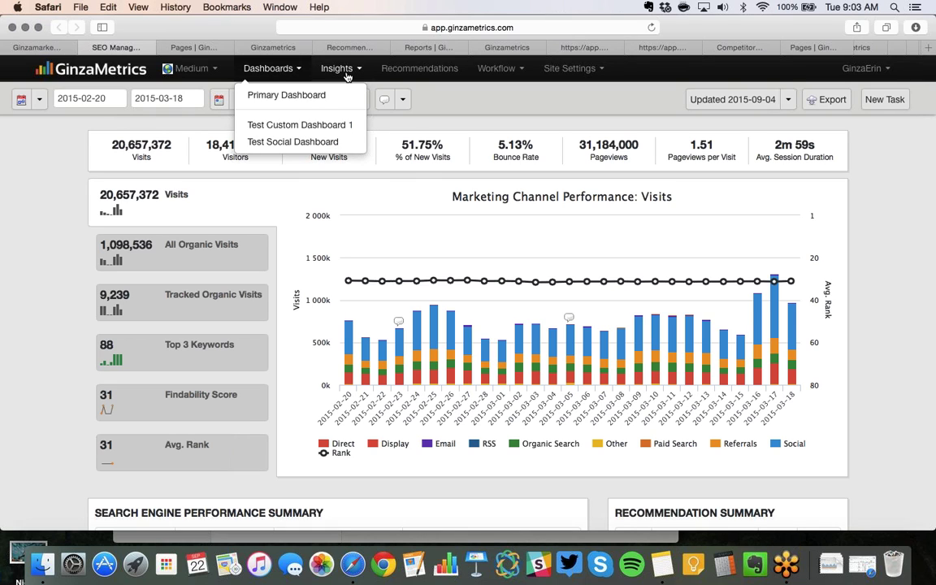
{"action": "left_click", "coordinate": [347, 73]}
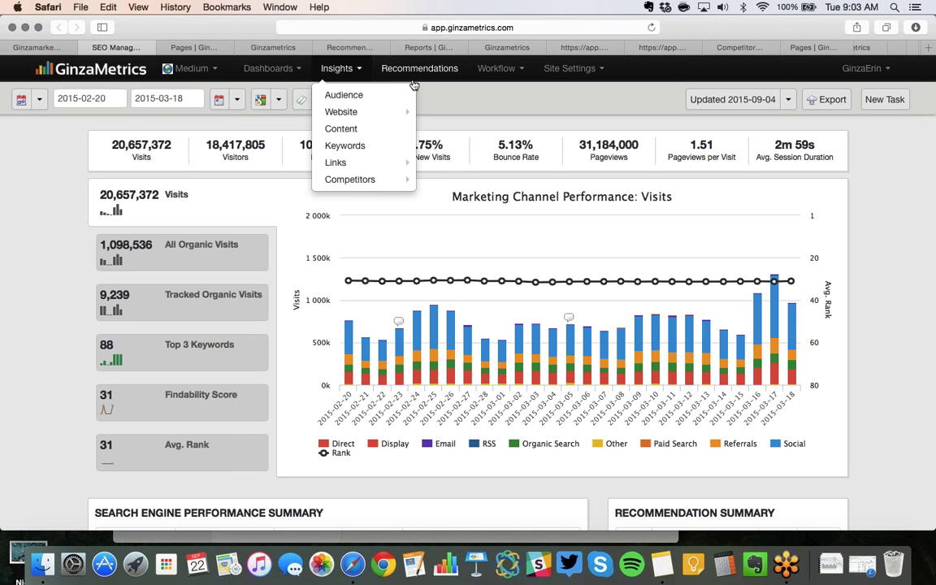
{"action": "left_click", "coordinate": [498, 74]}
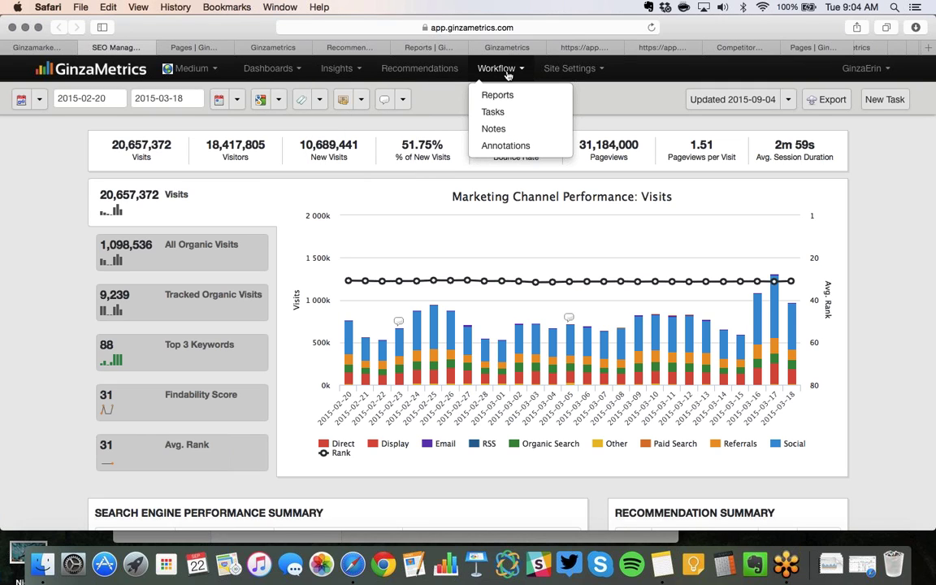
{"action": "left_click", "coordinate": [553, 70]}
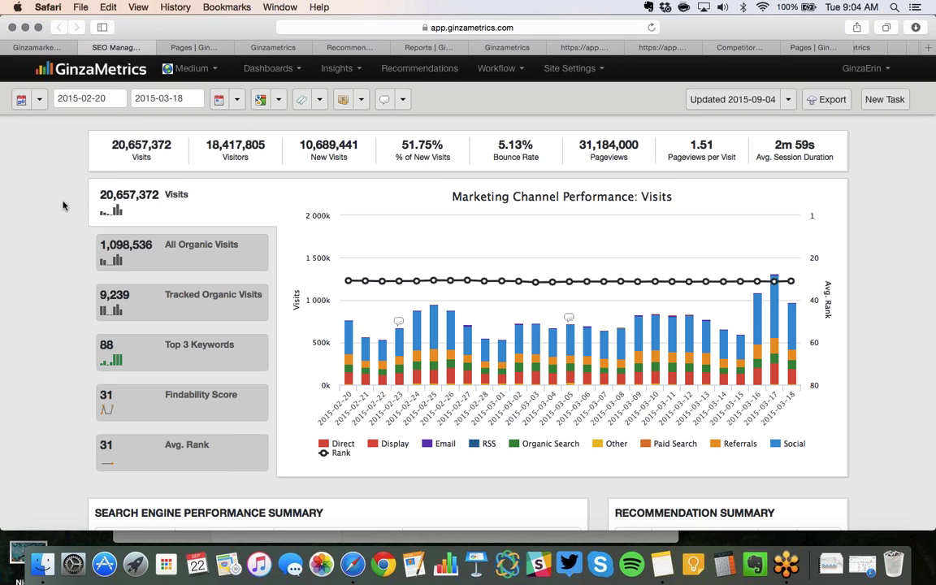
Step: Look over the date range and keyword group filter options available for the dashboard
{"action": "left_click", "coordinate": [38, 101]}
{"action": "left_click", "coordinate": [40, 101]}
{"action": "left_click", "coordinate": [319, 99]}
{"action": "left_click", "coordinate": [320, 106]}
Step: Examine the traffic sources behind the Social channel's visits for March 3, 2015 in the marketing channel chart
{"action": "mouse_move", "coordinate": [550, 329]}
{"action": "mouse_move", "coordinate": [537, 363]}
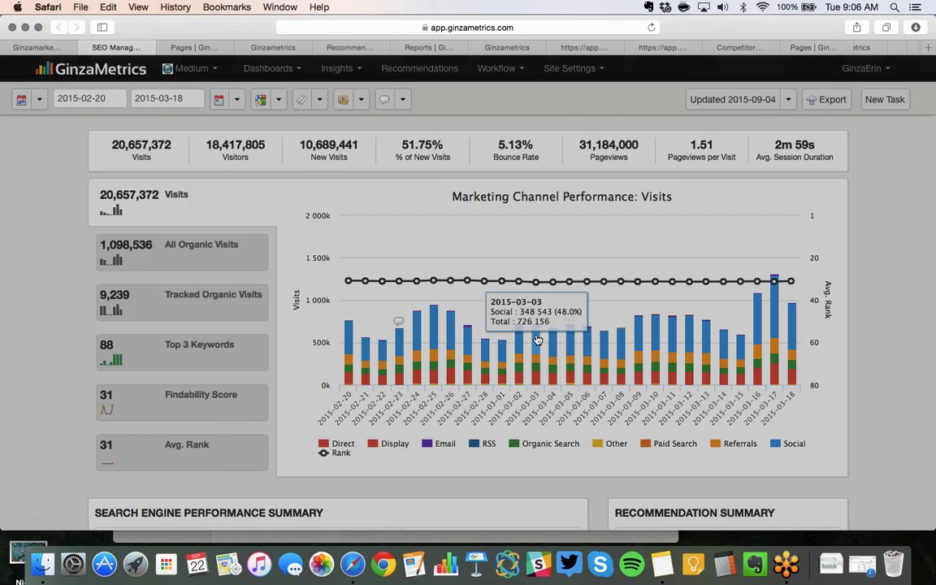
{"action": "left_click", "coordinate": [537, 339]}
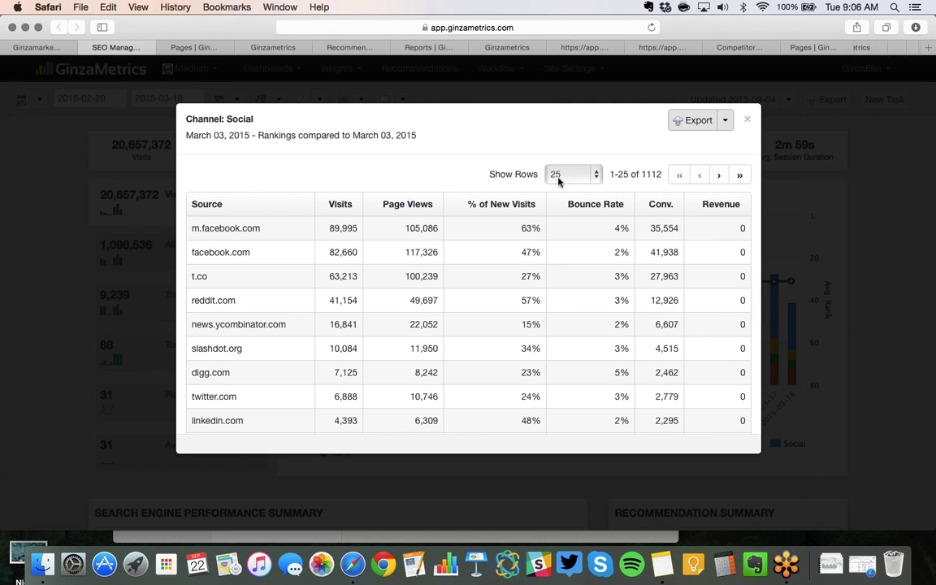
{"action": "scroll", "coordinate": [486, 292], "scroll_direction": "down", "scroll_amount": 3}
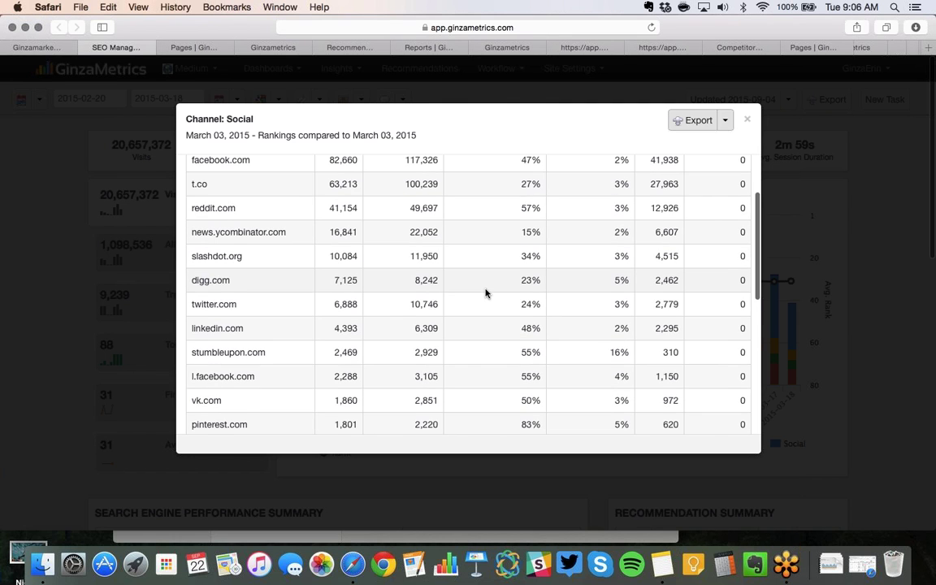
{"action": "scroll", "coordinate": [486, 292], "scroll_direction": "down", "scroll_amount": 3}
{"action": "scroll", "coordinate": [485, 293], "scroll_direction": "down", "scroll_amount": 4}
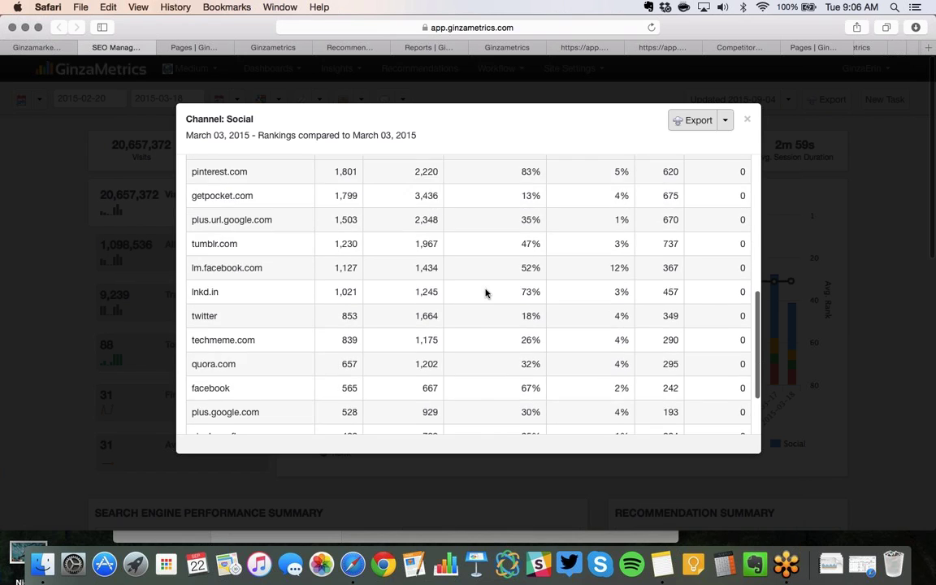
{"action": "scroll", "coordinate": [253, 332], "scroll_direction": "up", "scroll_amount": 10}
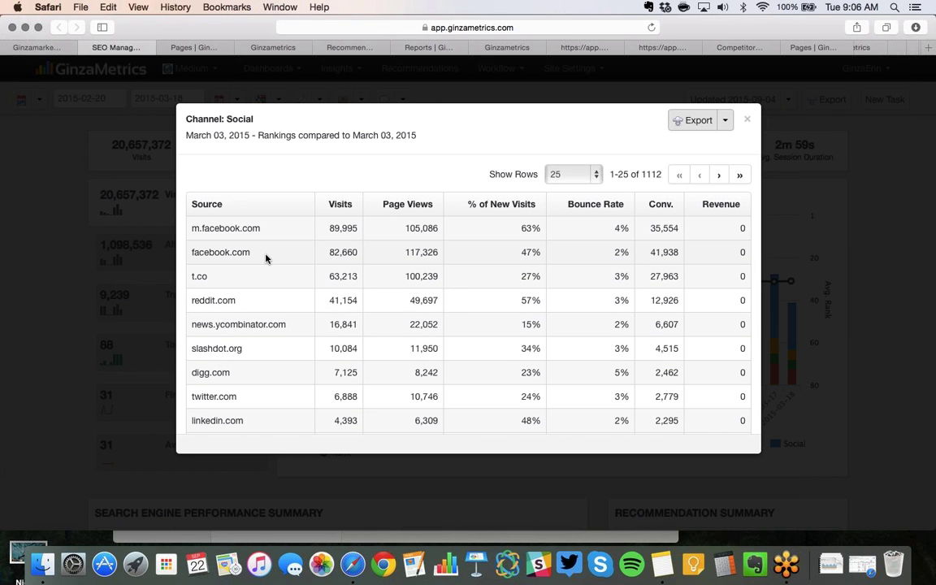
{"action": "scroll", "coordinate": [268, 293], "scroll_direction": "down", "scroll_amount": 2}
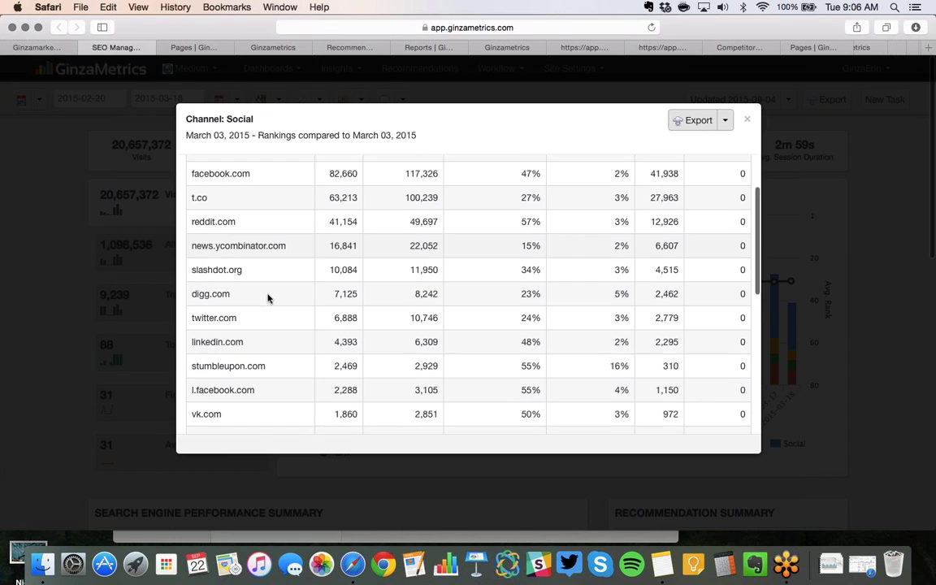
{"action": "scroll", "coordinate": [268, 298], "scroll_direction": "down", "scroll_amount": 1}
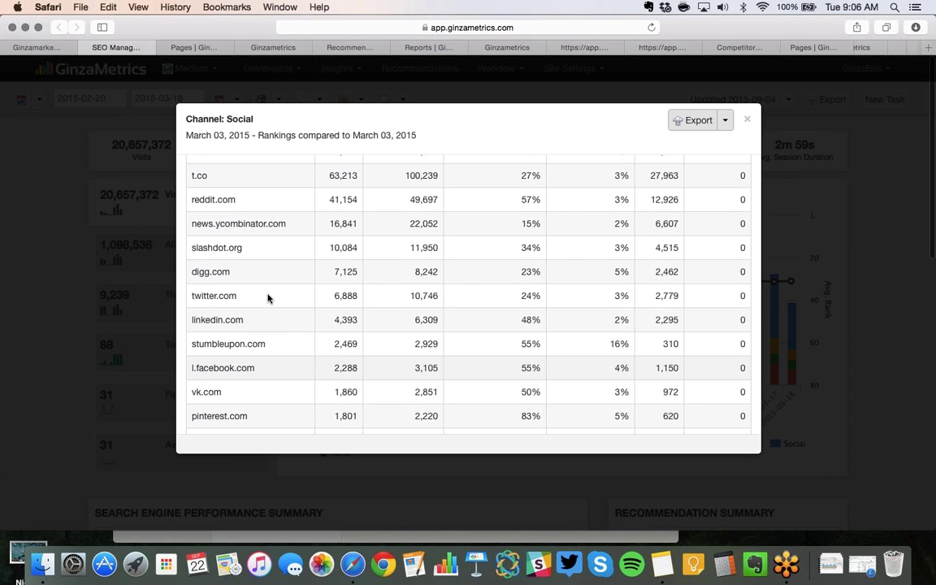
{"action": "scroll", "coordinate": [509, 382], "scroll_direction": "up", "scroll_amount": 1}
{"action": "scroll", "coordinate": [509, 382], "scroll_direction": "up", "scroll_amount": 3}
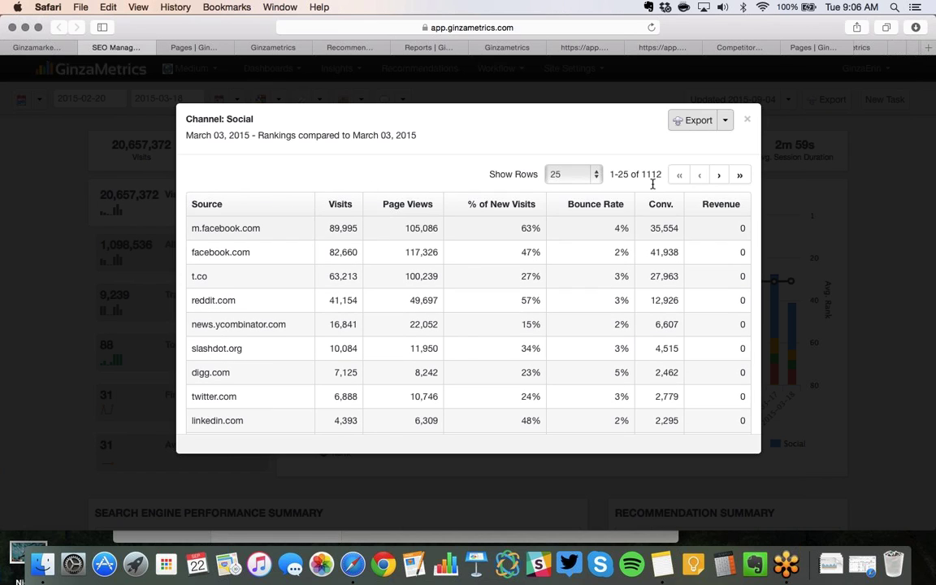
{"action": "left_click", "coordinate": [748, 122]}
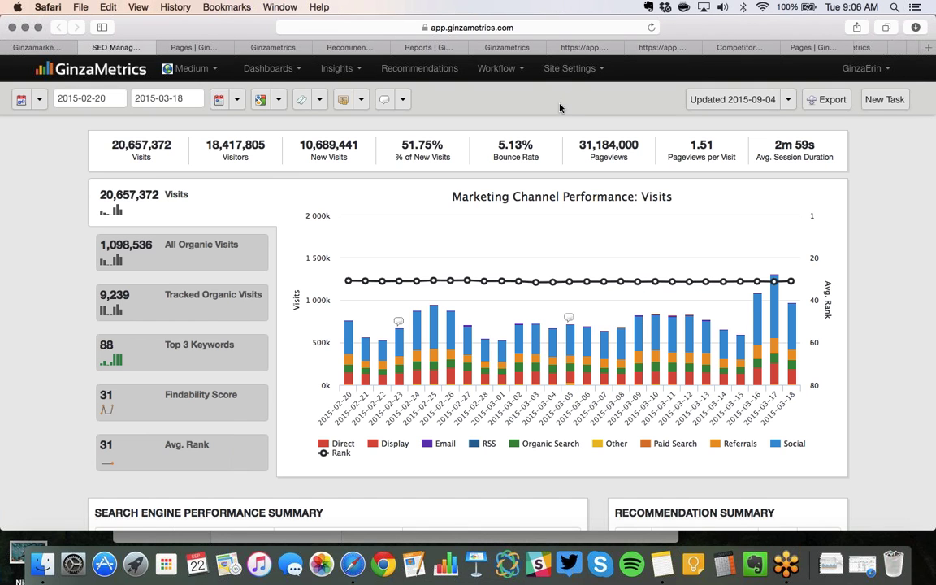
Step: Show the organic visits charts and examine the tracked keywords behind the March 2, 2015 organic visits
{"action": "left_click", "coordinate": [216, 264]}
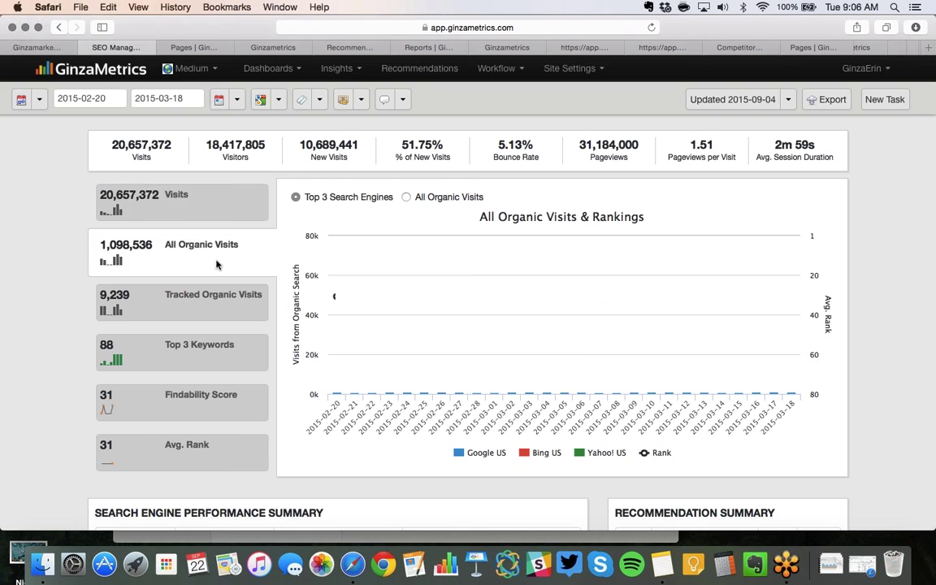
{"action": "left_click", "coordinate": [212, 302]}
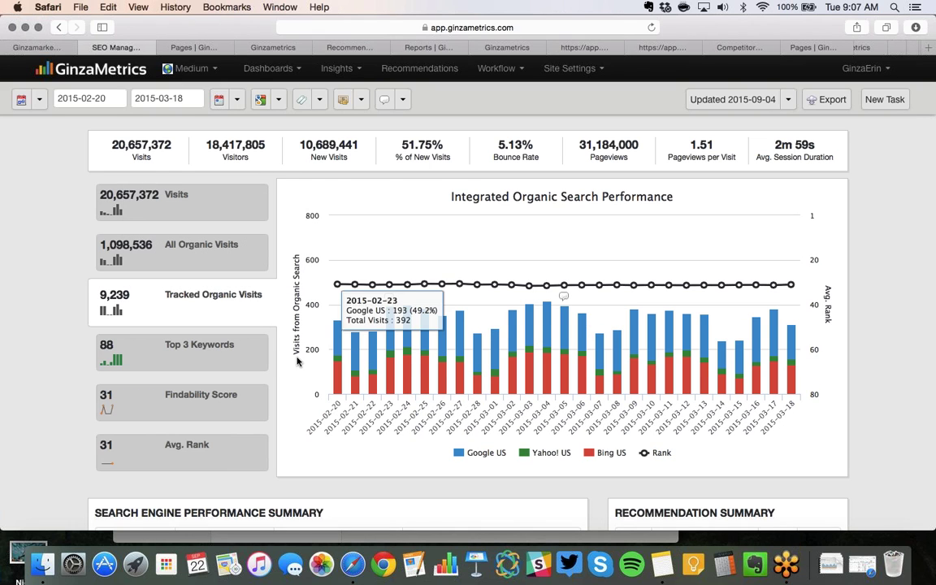
{"action": "left_click", "coordinate": [513, 332]}
{"action": "scroll", "coordinate": [699, 157], "scroll_direction": "down", "scroll_amount": 3}
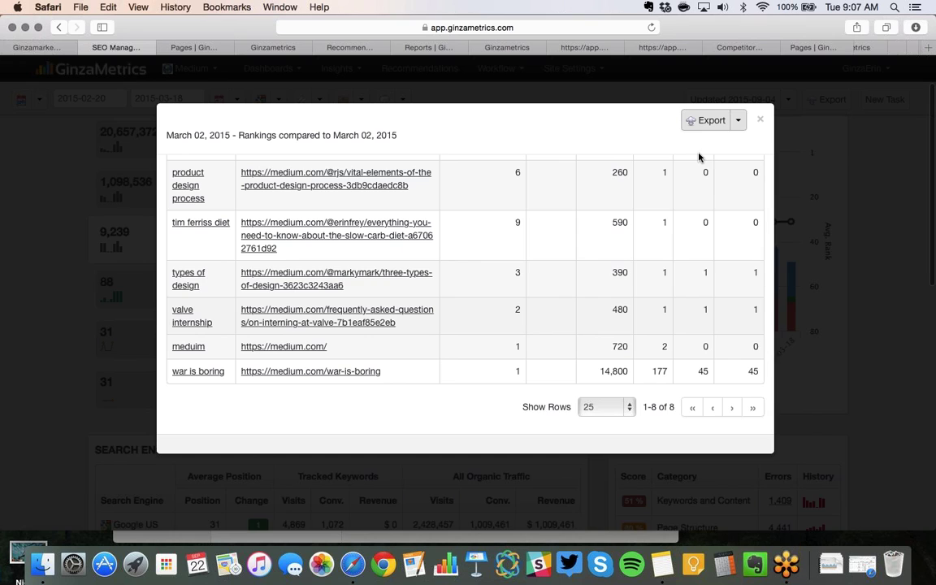
{"action": "scroll", "coordinate": [610, 317], "scroll_direction": "up", "scroll_amount": 3}
{"action": "left_click", "coordinate": [760, 121]}
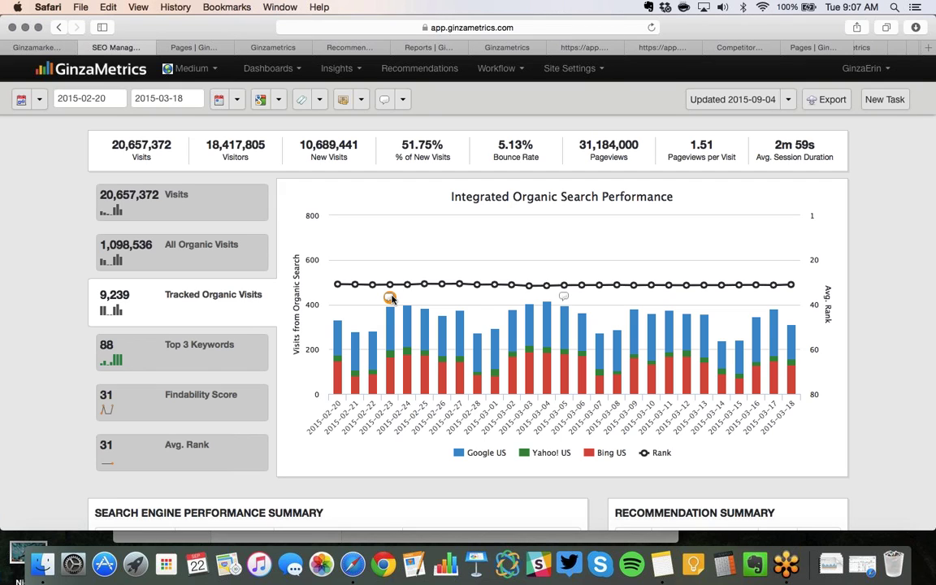
Step: Review the available annotation types and check the chart's annotation marker for 2015-02-23
{"action": "left_click", "coordinate": [403, 99]}
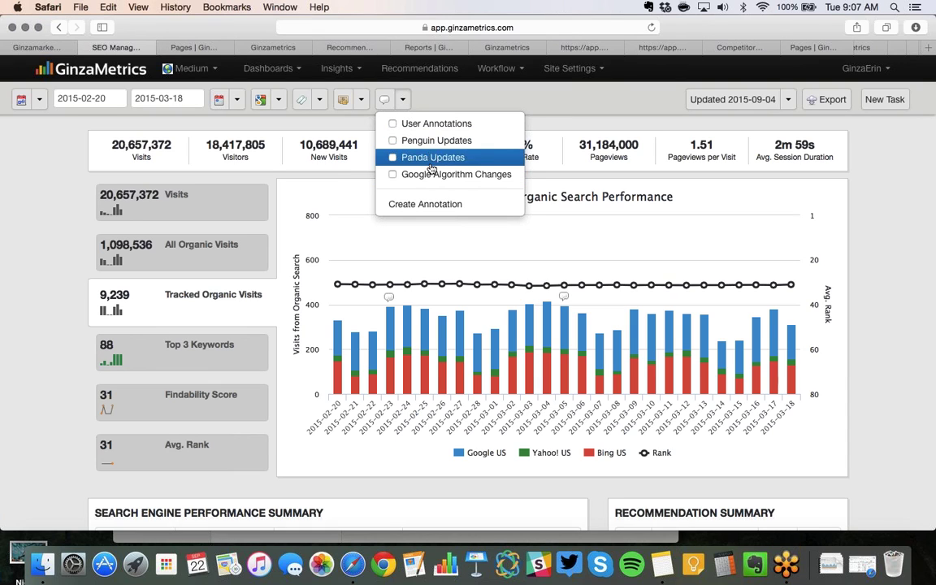
{"action": "left_click", "coordinate": [440, 104]}
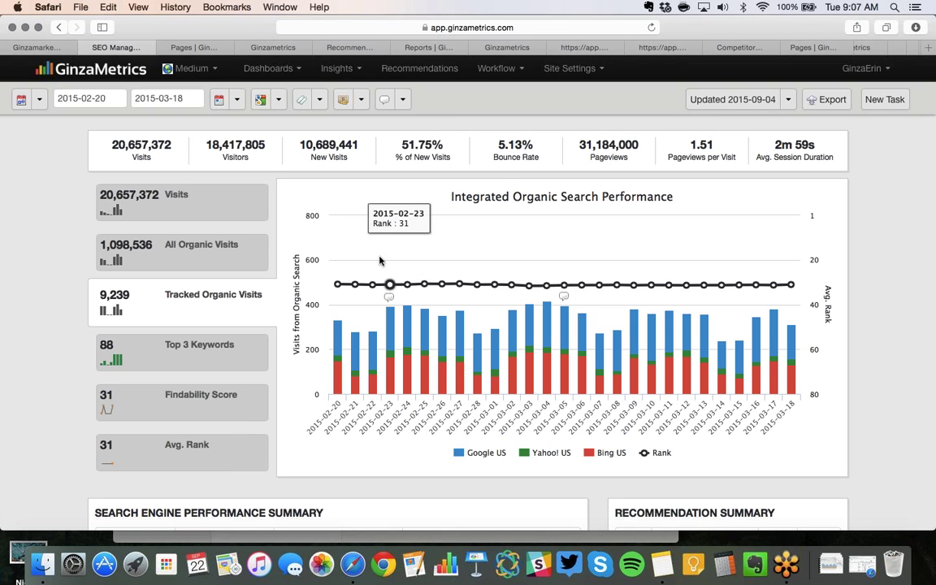
{"action": "mouse_move", "coordinate": [389, 298]}
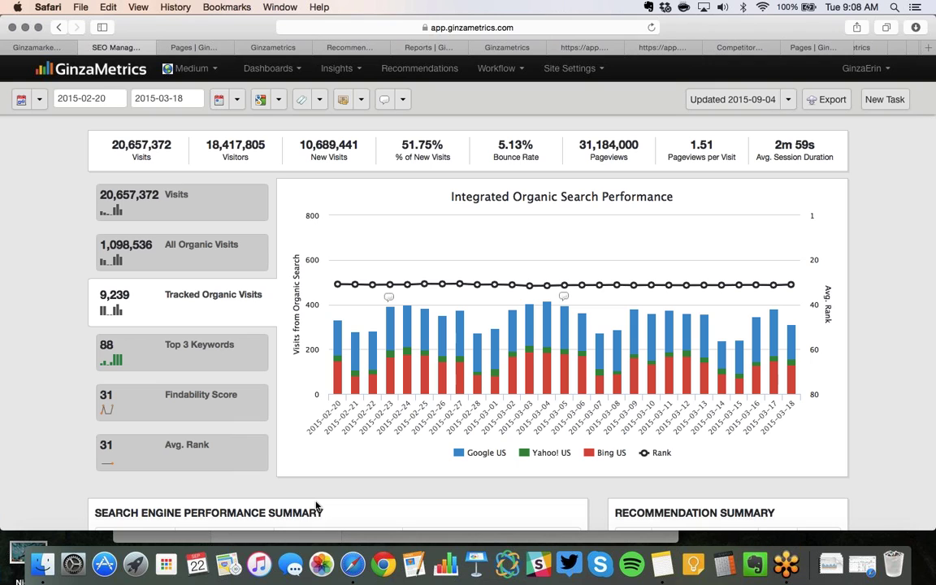
Step: Show the Top 3 Keywords rankings distribution and examine the keywords ranked first on March 1, 2015
{"action": "left_click", "coordinate": [169, 344]}
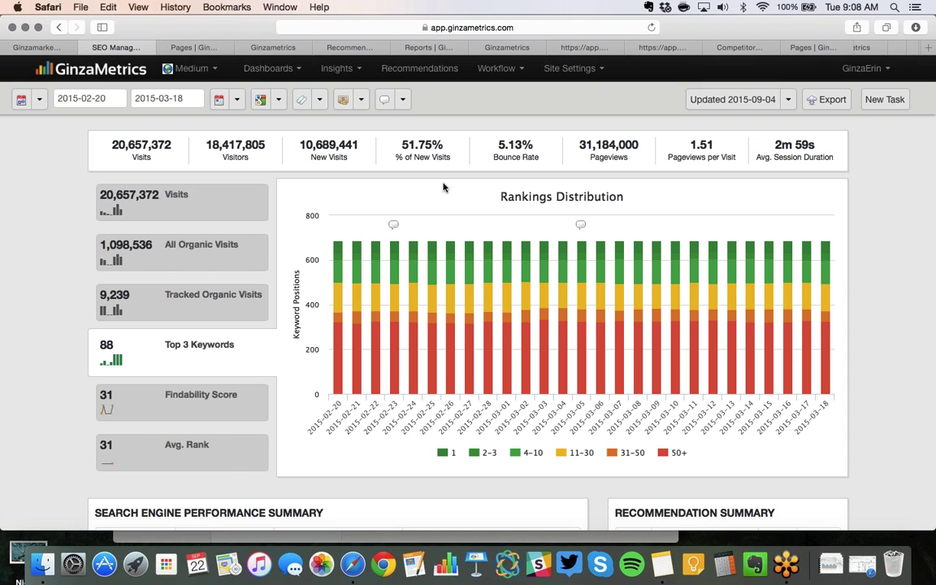
{"action": "mouse_move", "coordinate": [508, 244]}
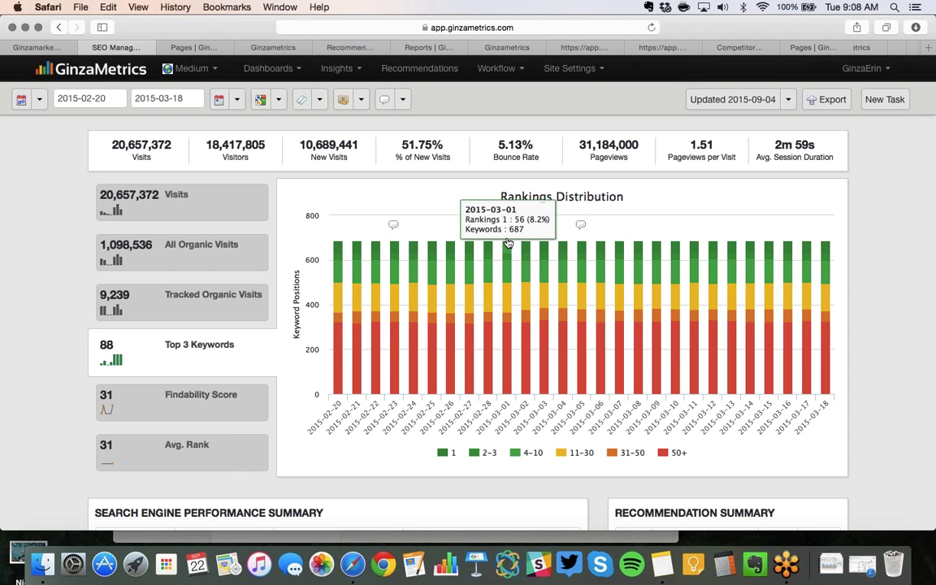
{"action": "left_click", "coordinate": [508, 244]}
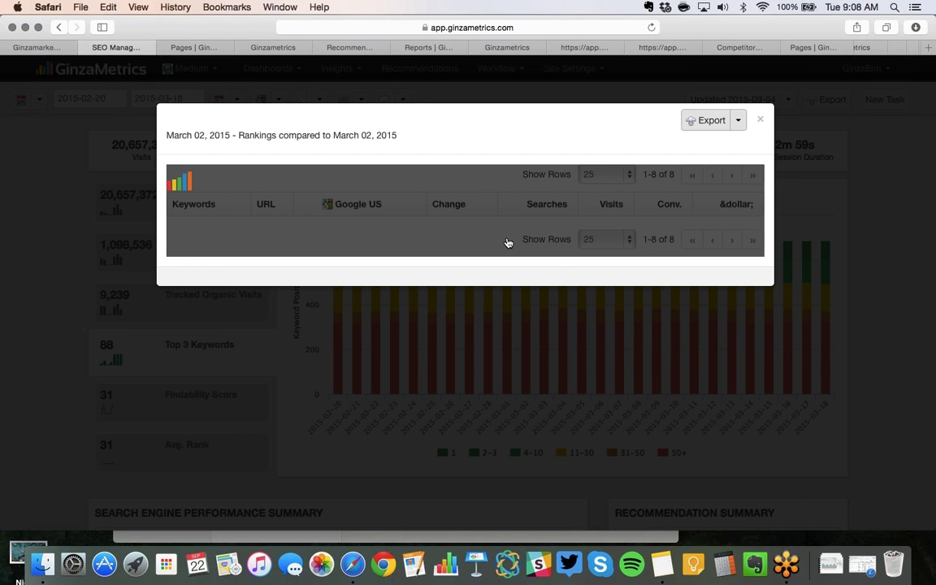
{"action": "left_click", "coordinate": [487, 351]}
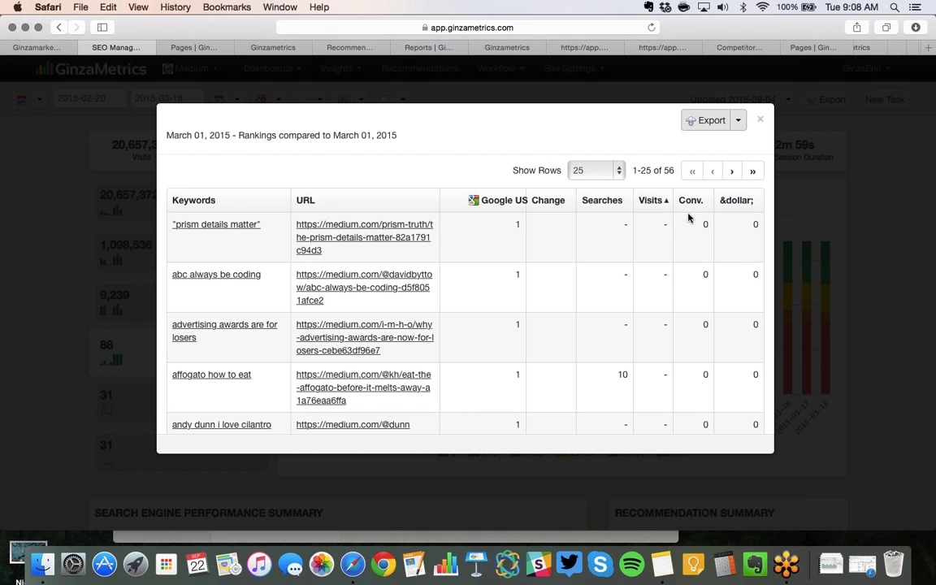
{"action": "left_click", "coordinate": [761, 120]}
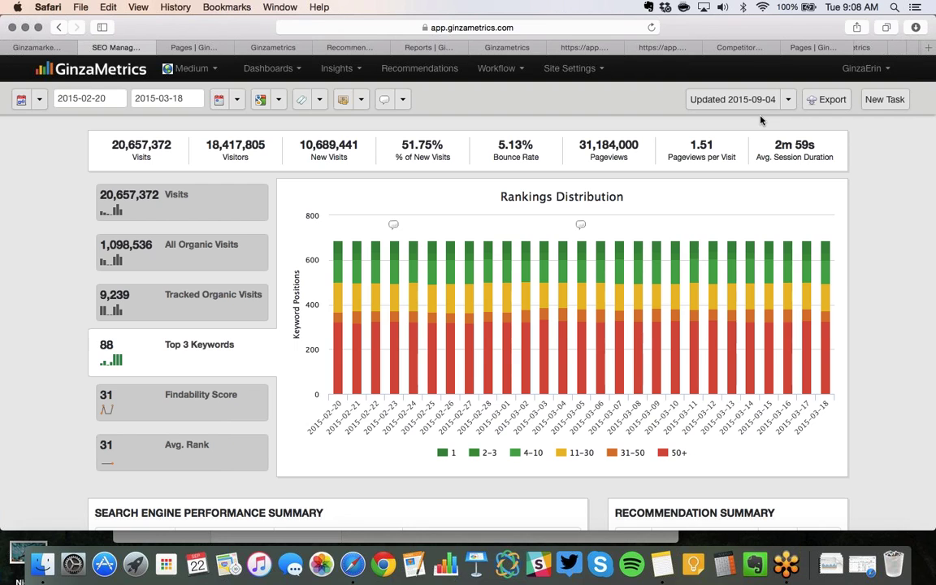
Step: Show the Findability Score comparison with competitors and review the keyword groups available for filtering it
{"action": "scroll", "coordinate": [106, 317], "scroll_direction": "down", "scroll_amount": 3}
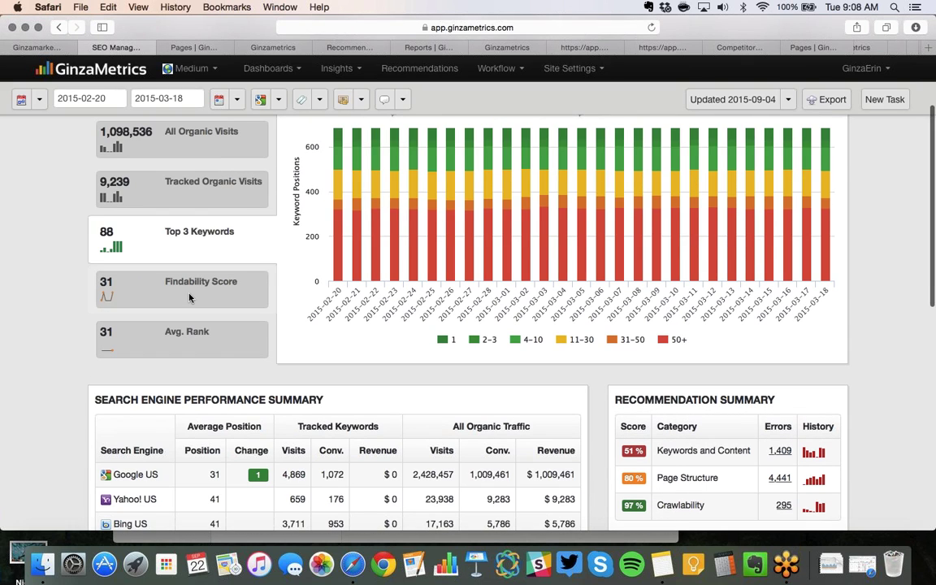
{"action": "left_click", "coordinate": [190, 298]}
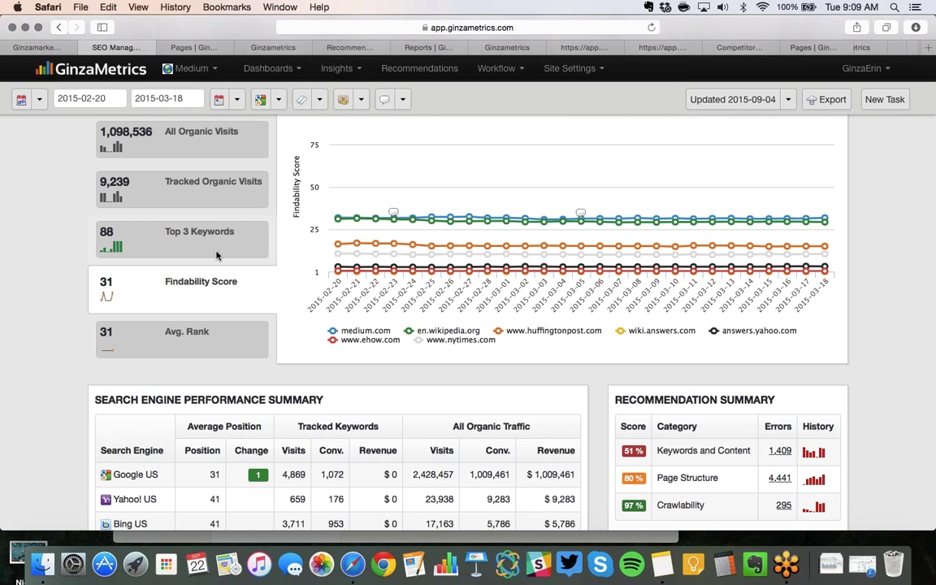
{"action": "left_click", "coordinate": [320, 101]}
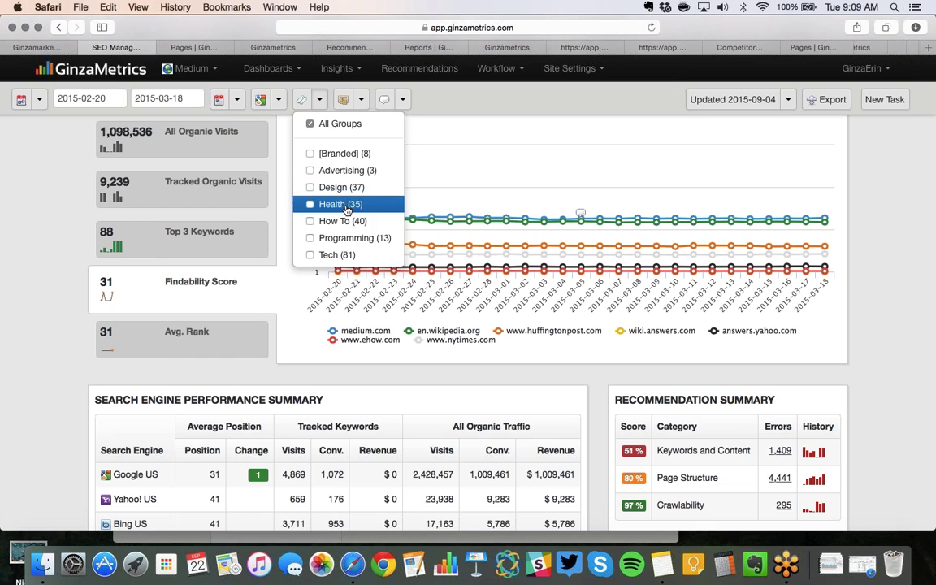
{"action": "left_click", "coordinate": [319, 99]}
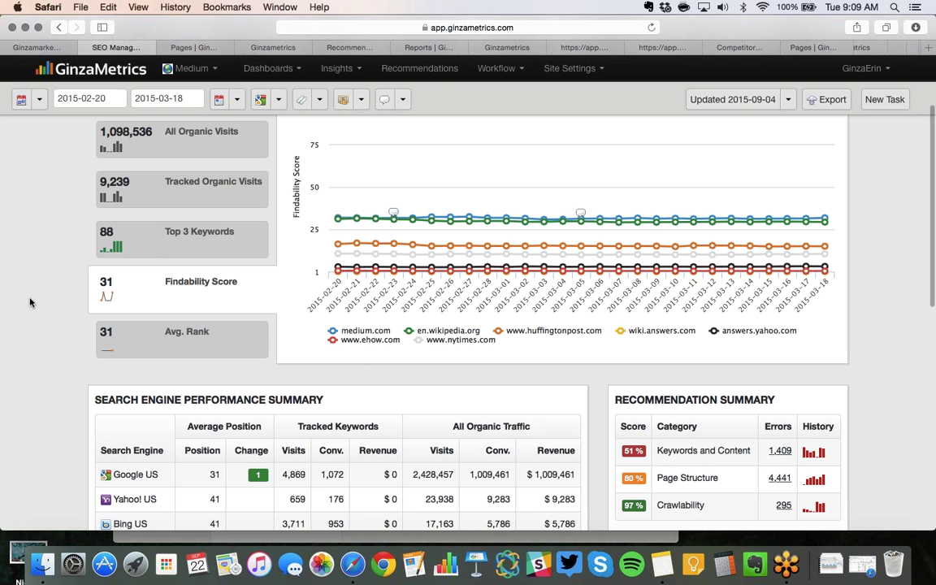
Step: Examine the search engine performance and recommendation summaries, and show the competitors' gains in Top Keyword Activity
{"action": "scroll", "coordinate": [30, 303], "scroll_direction": "down", "scroll_amount": 5}
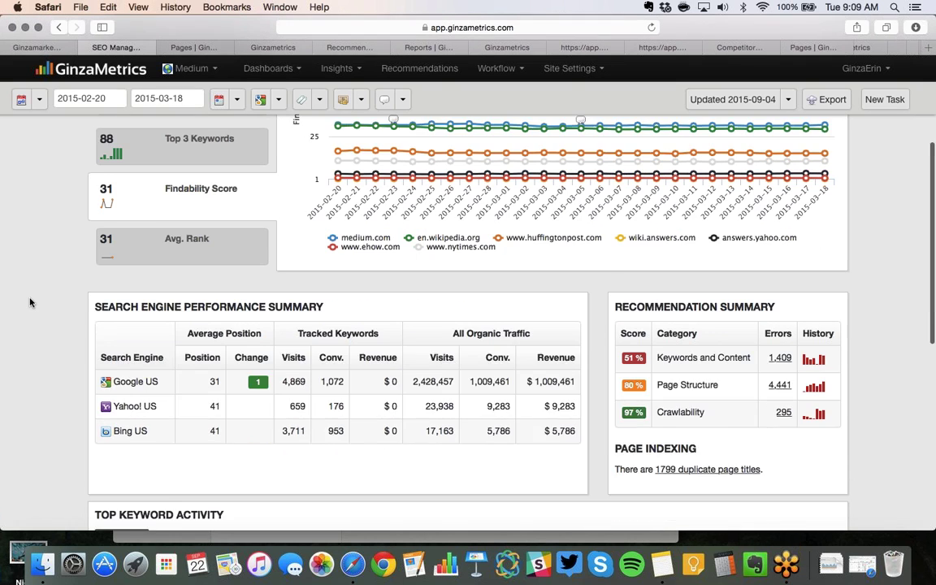
{"action": "scroll", "coordinate": [30, 303], "scroll_direction": "down", "scroll_amount": 4}
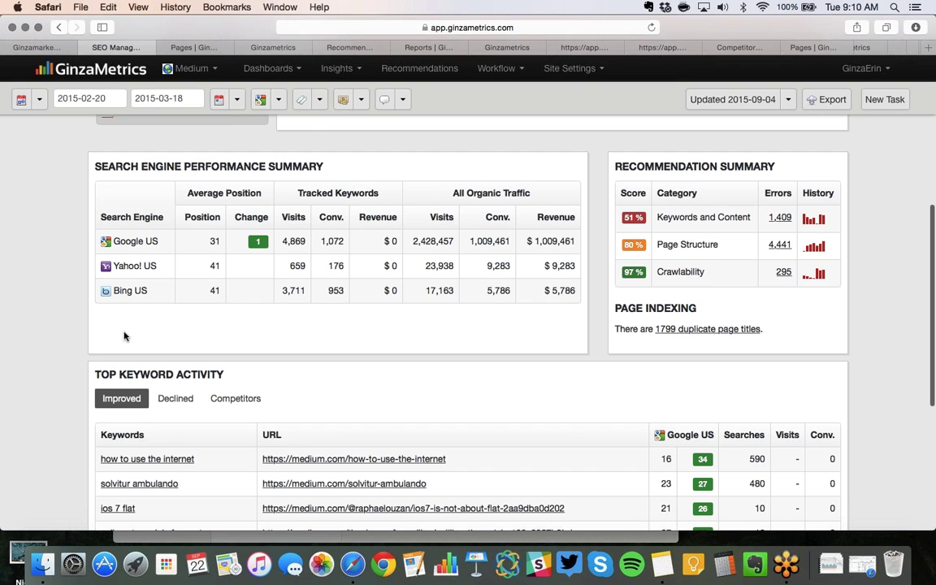
{"action": "scroll", "coordinate": [125, 335], "scroll_direction": "down", "scroll_amount": 2}
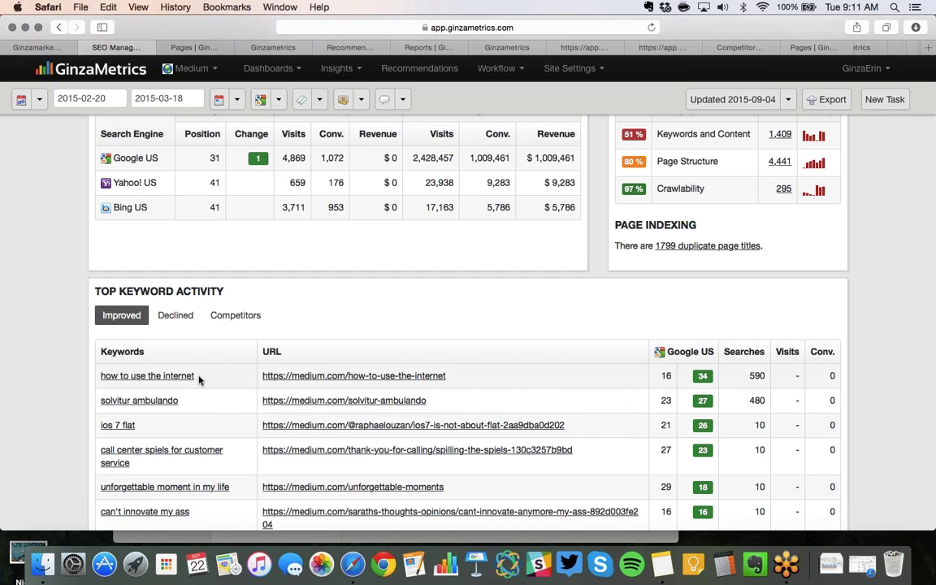
{"action": "left_click", "coordinate": [233, 320]}
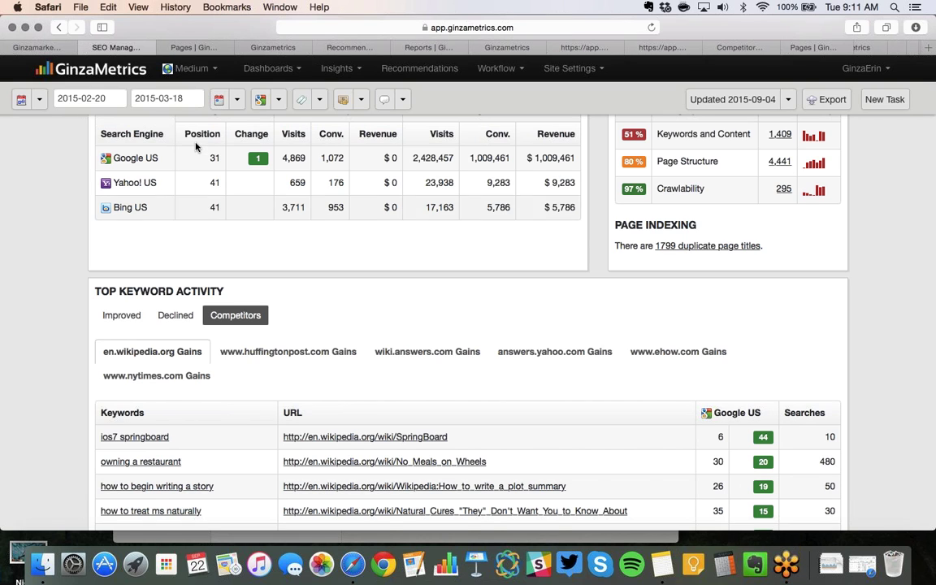
Step: Switch to the Medium site's page insights and review the available insight categories
{"action": "left_click", "coordinate": [193, 48]}
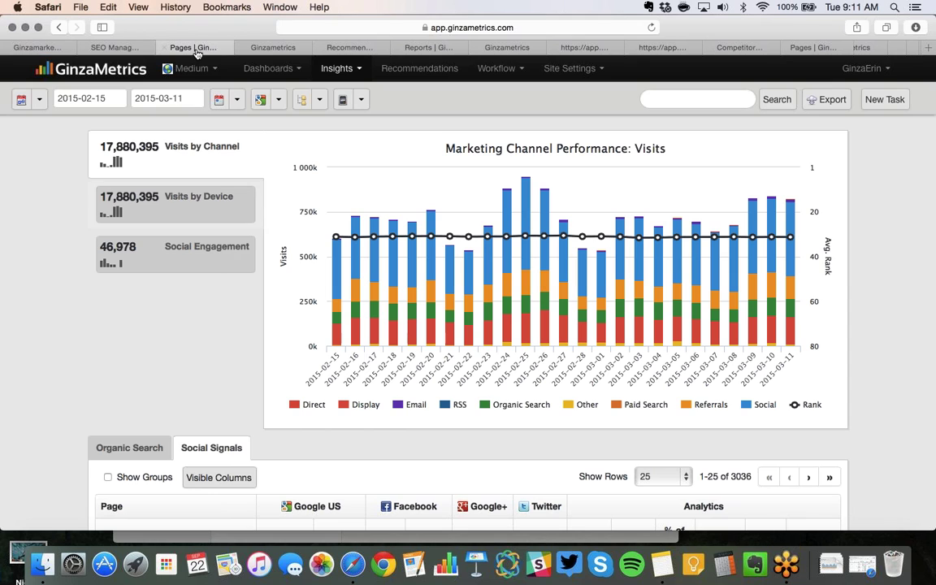
{"action": "left_click", "coordinate": [352, 69]}
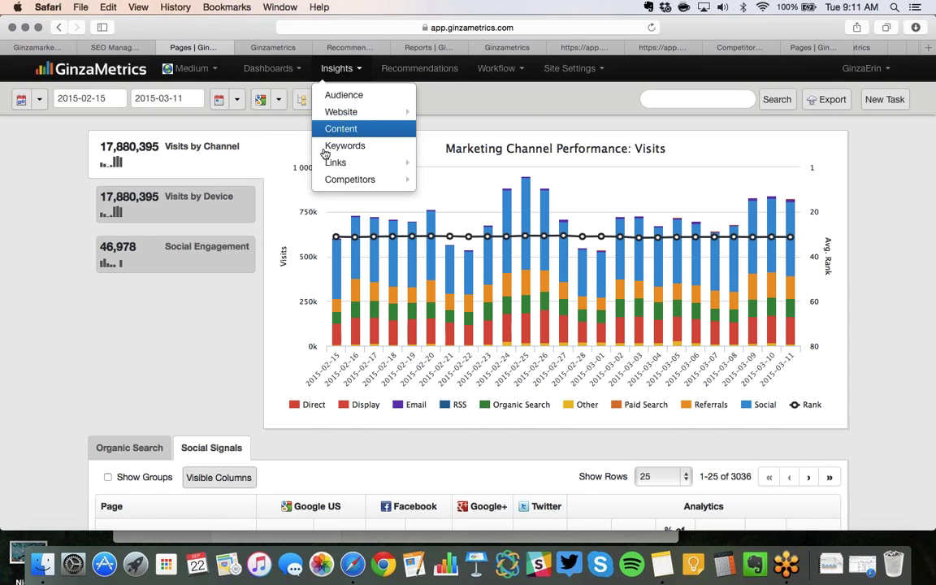
{"action": "left_click", "coordinate": [118, 388]}
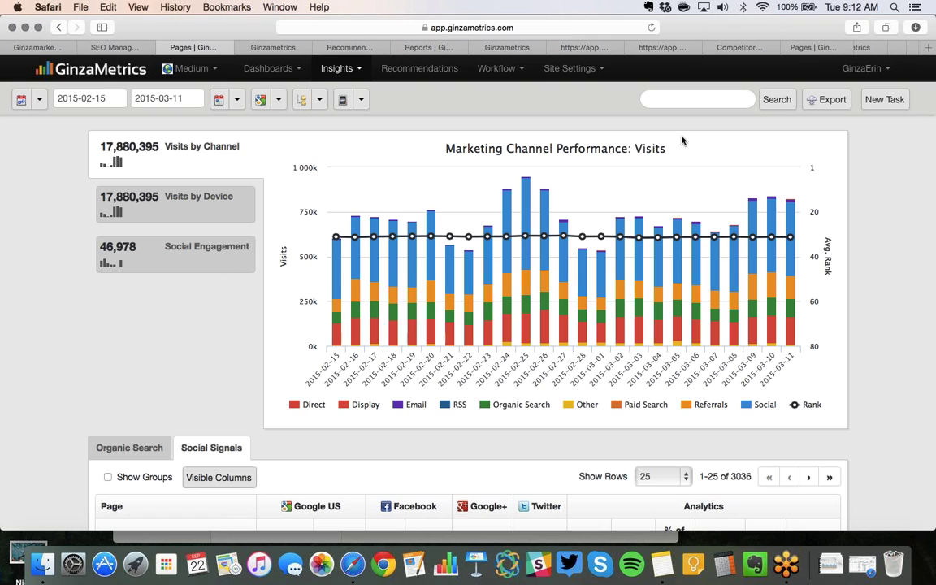
Step: Examine the pages behind the Social channel visits on February 25, 2015, and show them by content group
{"action": "left_click", "coordinate": [527, 197]}
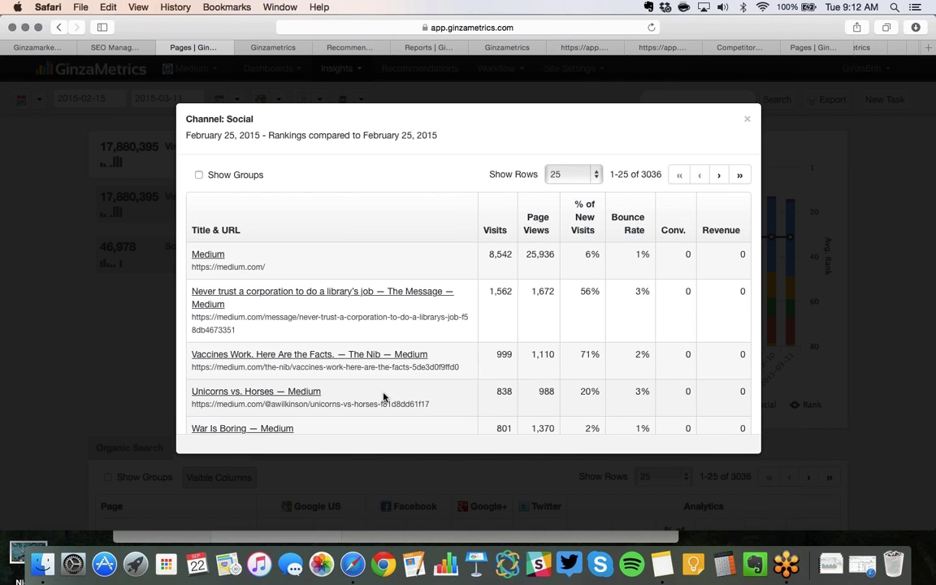
{"action": "scroll", "coordinate": [384, 396], "scroll_direction": "down", "scroll_amount": 8}
{"action": "scroll", "coordinate": [383, 393], "scroll_direction": "up", "scroll_amount": 2}
{"action": "scroll", "coordinate": [383, 393], "scroll_direction": "up", "scroll_amount": 10}
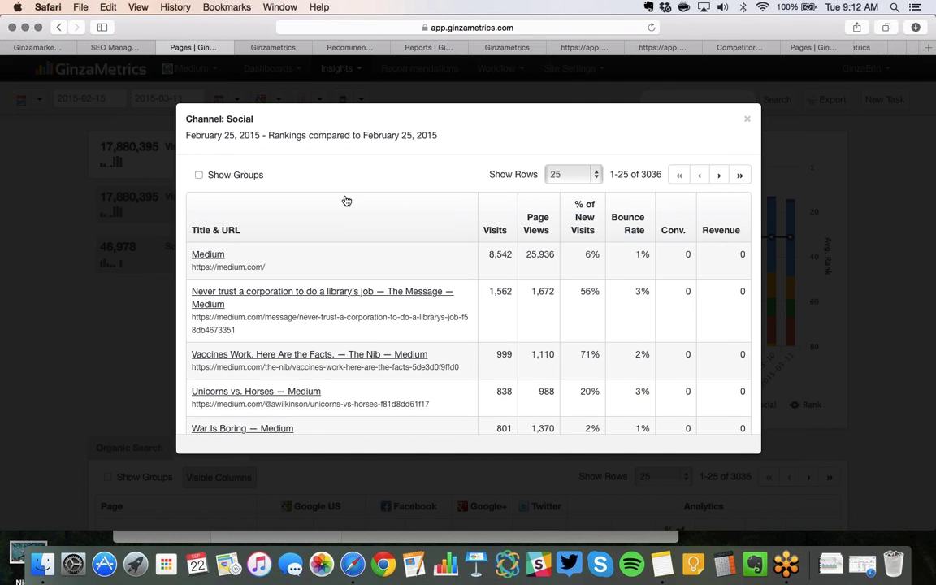
{"action": "left_click", "coordinate": [199, 175]}
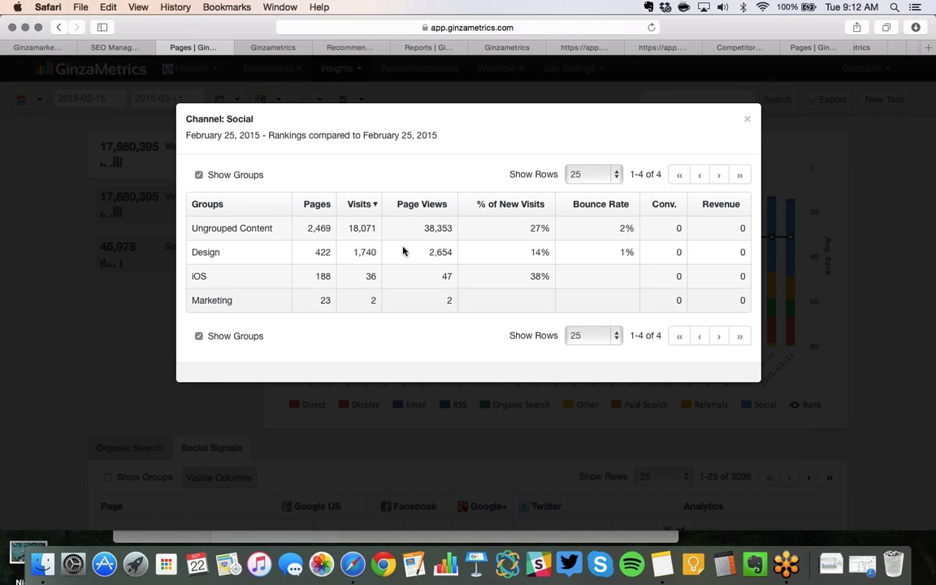
{"action": "left_click", "coordinate": [748, 119]}
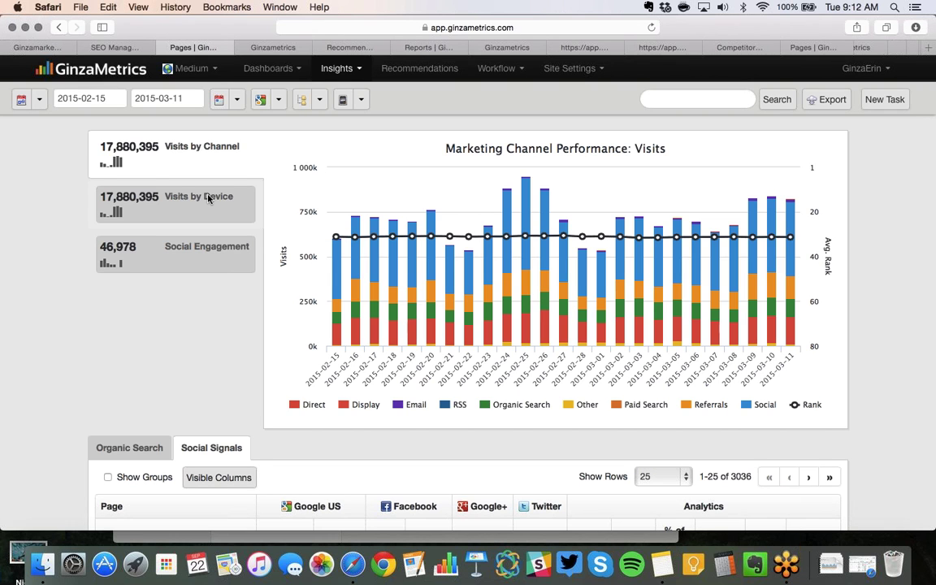
Step: Show the marketing performance visits by device and review the device types available for filtering
{"action": "left_click", "coordinate": [208, 198]}
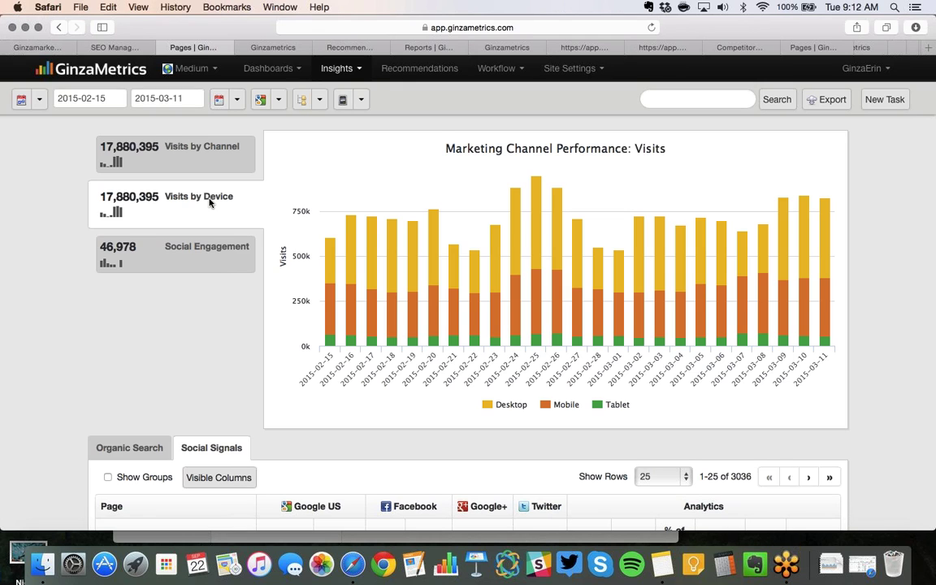
{"action": "left_click", "coordinate": [361, 99]}
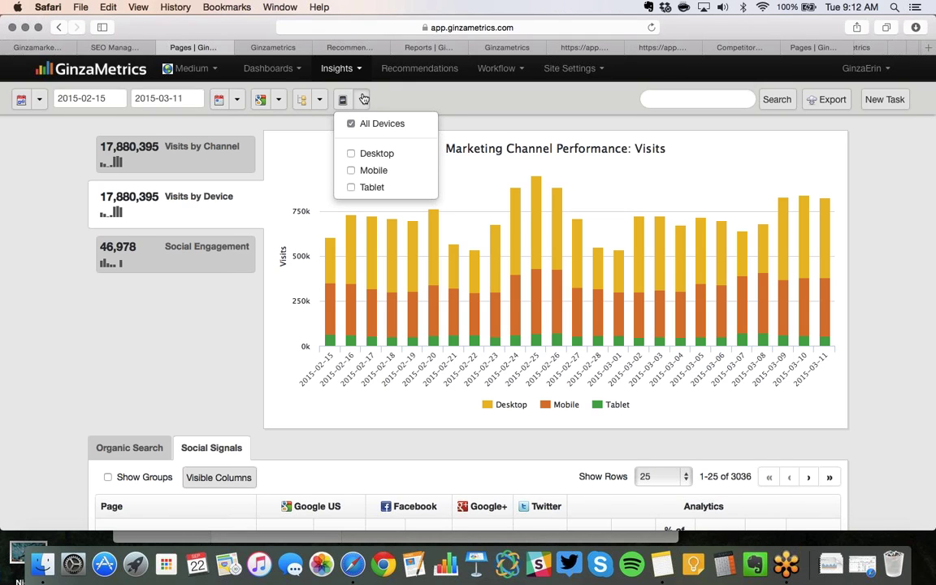
{"action": "left_click", "coordinate": [364, 99]}
Step: Show the Social Engagement chart and examine the February 25, 2015 engagements by page and by content group
{"action": "left_click", "coordinate": [182, 242]}
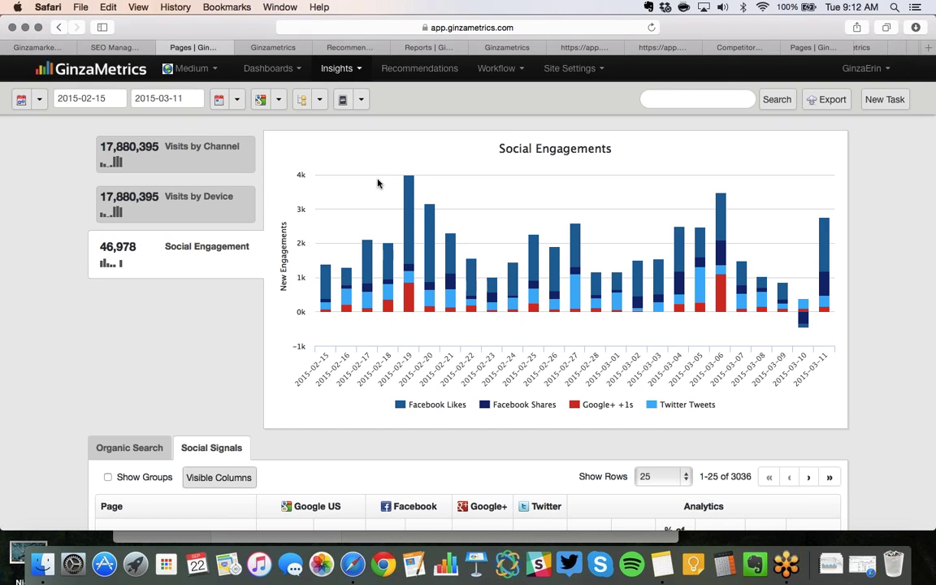
{"action": "left_click", "coordinate": [536, 258]}
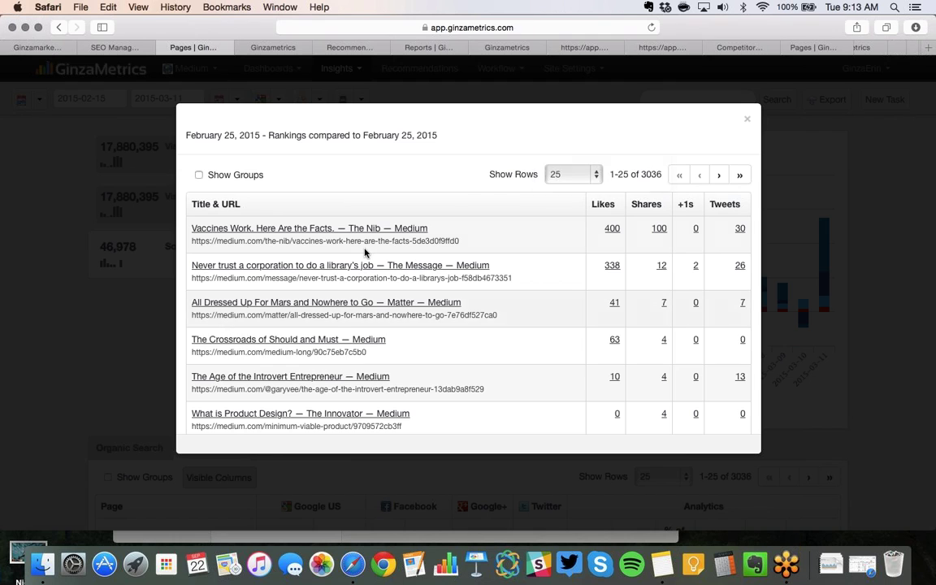
{"action": "left_click", "coordinate": [198, 175]}
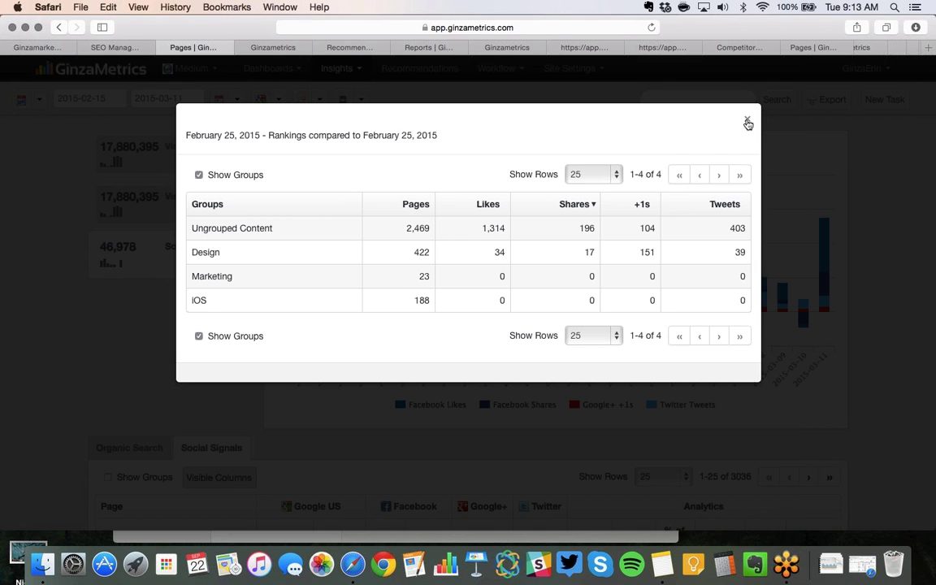
{"action": "left_click", "coordinate": [747, 123]}
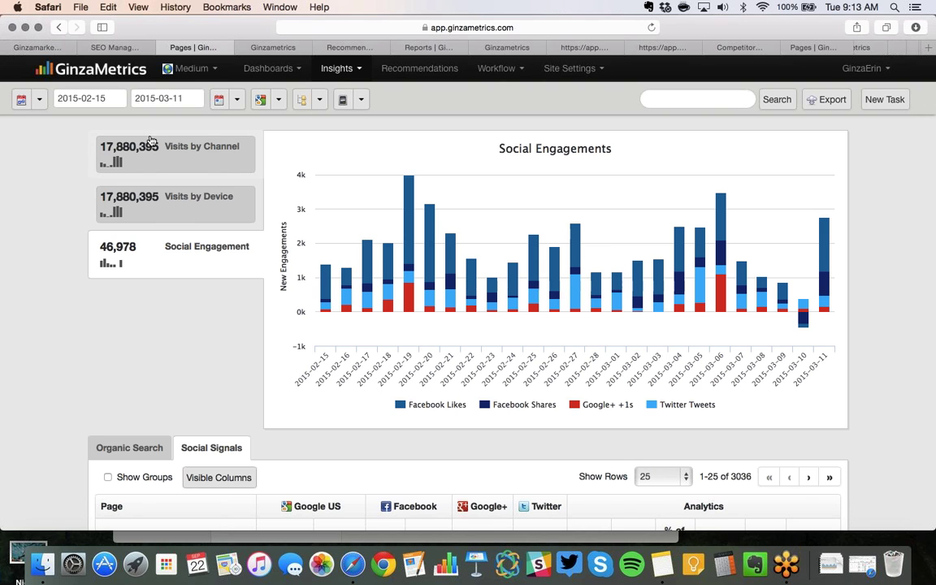
Step: Show the visits by channel and review the page table's Social Signals and Organic Search data
{"action": "left_click", "coordinate": [159, 149]}
{"action": "scroll", "coordinate": [95, 317], "scroll_direction": "down", "scroll_amount": 5}
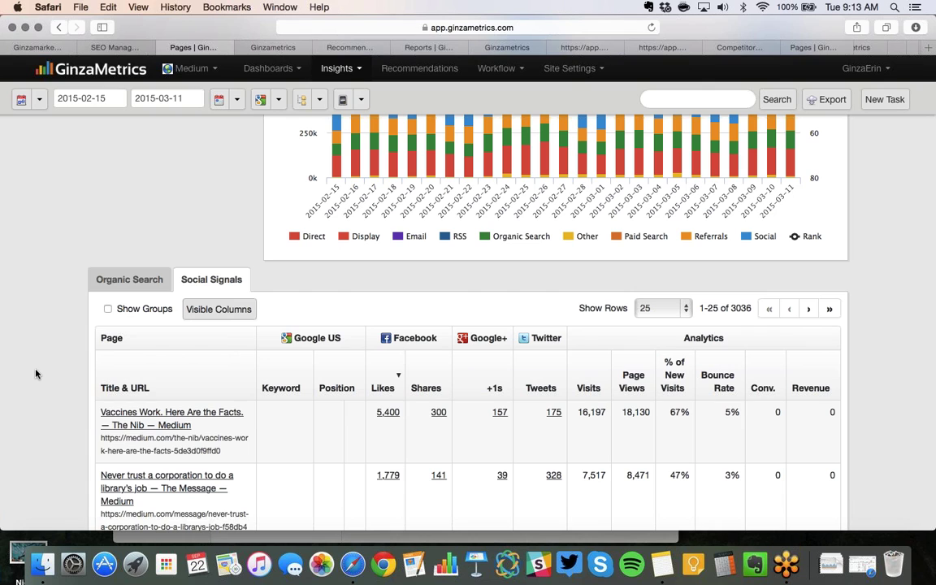
{"action": "scroll", "coordinate": [37, 373], "scroll_direction": "down", "scroll_amount": 1}
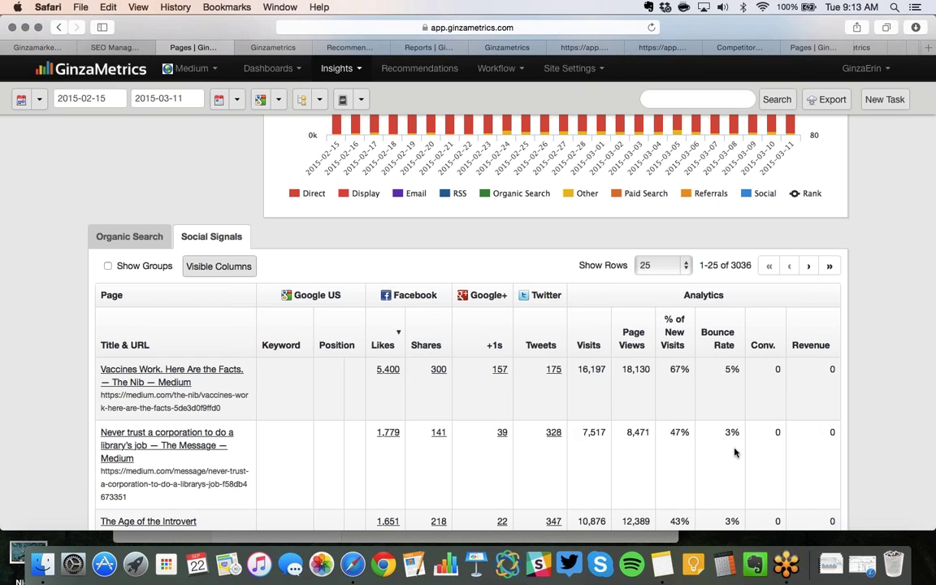
{"action": "left_click", "coordinate": [130, 241]}
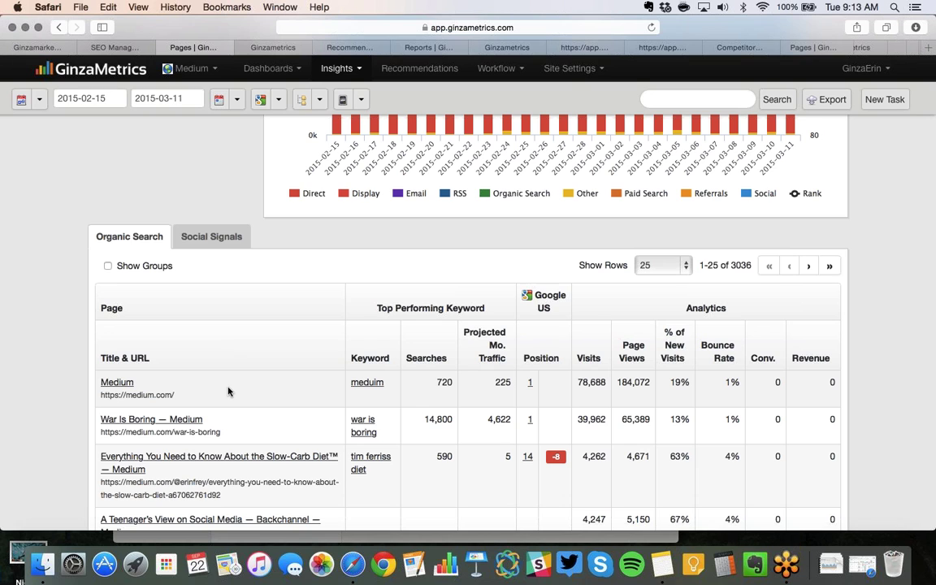
Step: Show the page details for the Medium home page listed in the organic search table and review its overall grade
{"action": "left_click", "coordinate": [272, 47]}
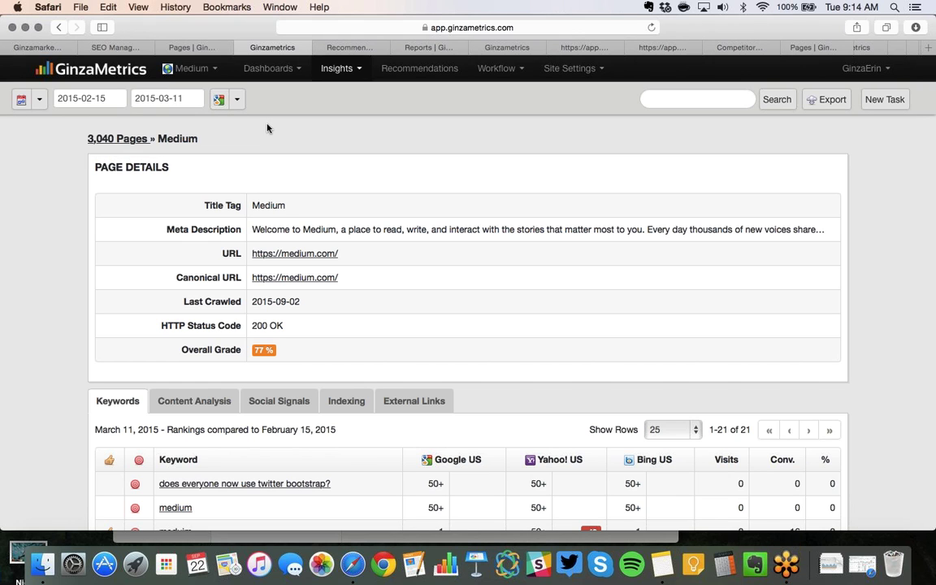
{"action": "left_click", "coordinate": [211, 48]}
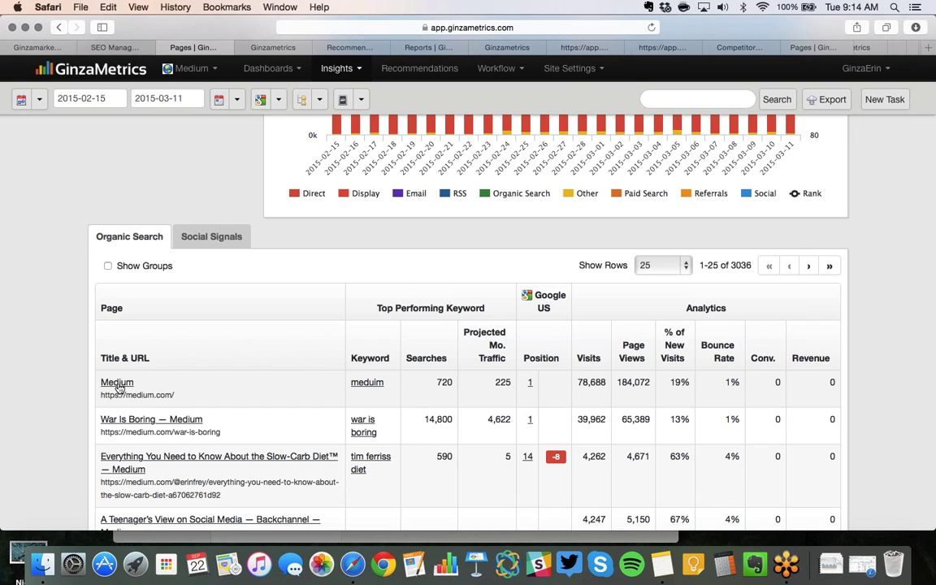
{"action": "left_click", "coordinate": [274, 50]}
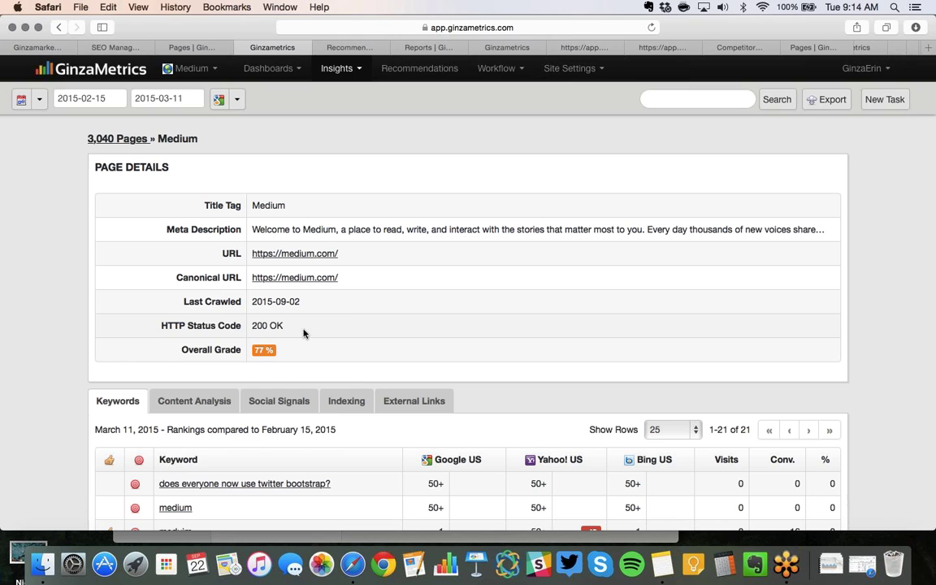
{"action": "scroll", "coordinate": [38, 336], "scroll_direction": "down", "scroll_amount": 1}
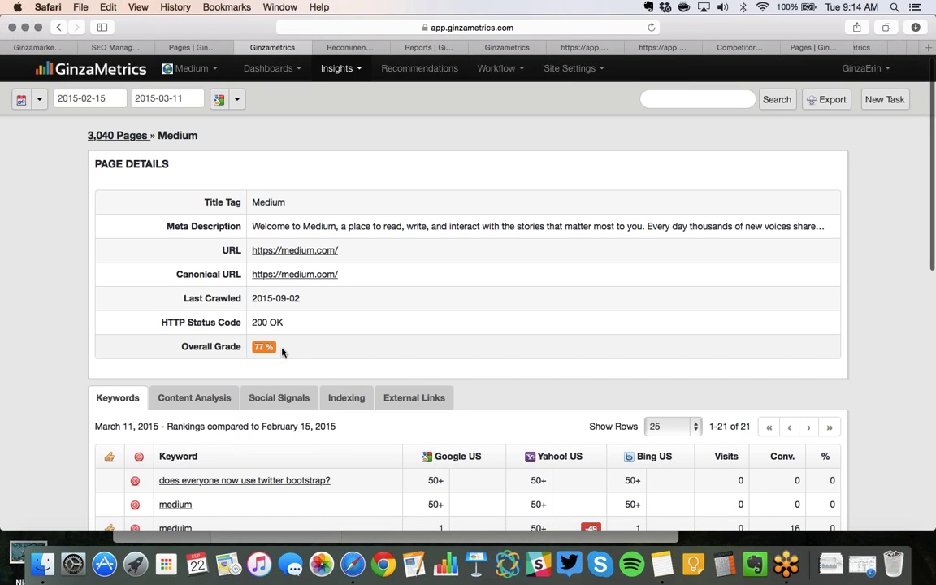
Step: Examine the home page's keyword rankings across search engines and read the explanation of targeted keywords
{"action": "scroll", "coordinate": [79, 363], "scroll_direction": "down", "scroll_amount": 5}
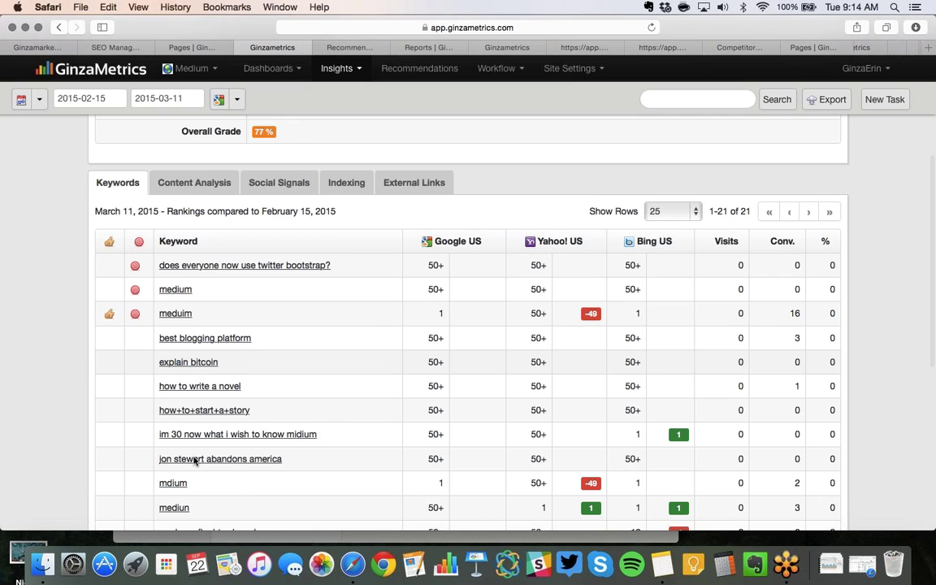
{"action": "scroll", "coordinate": [680, 410], "scroll_direction": "down", "scroll_amount": 2}
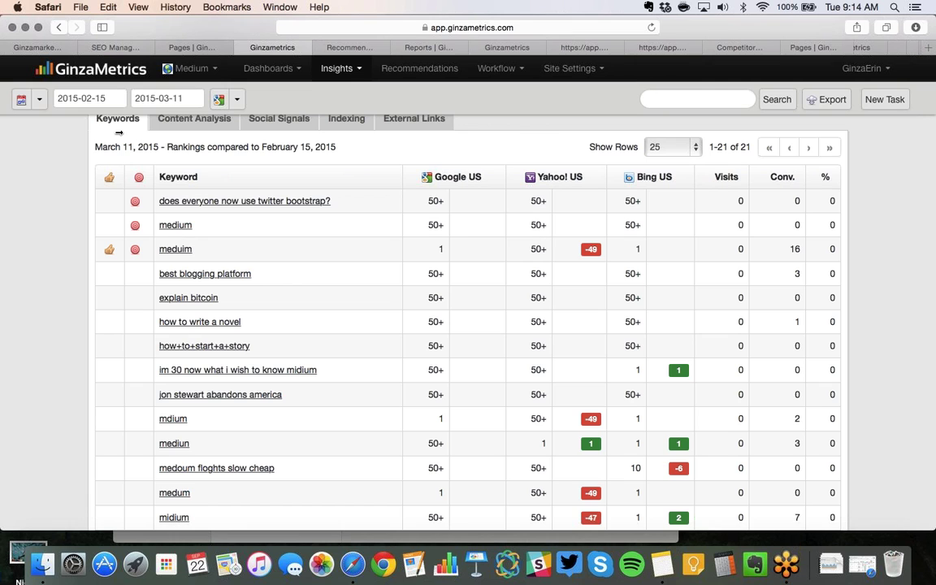
{"action": "scroll", "coordinate": [58, 329], "scroll_direction": "up", "scroll_amount": 5}
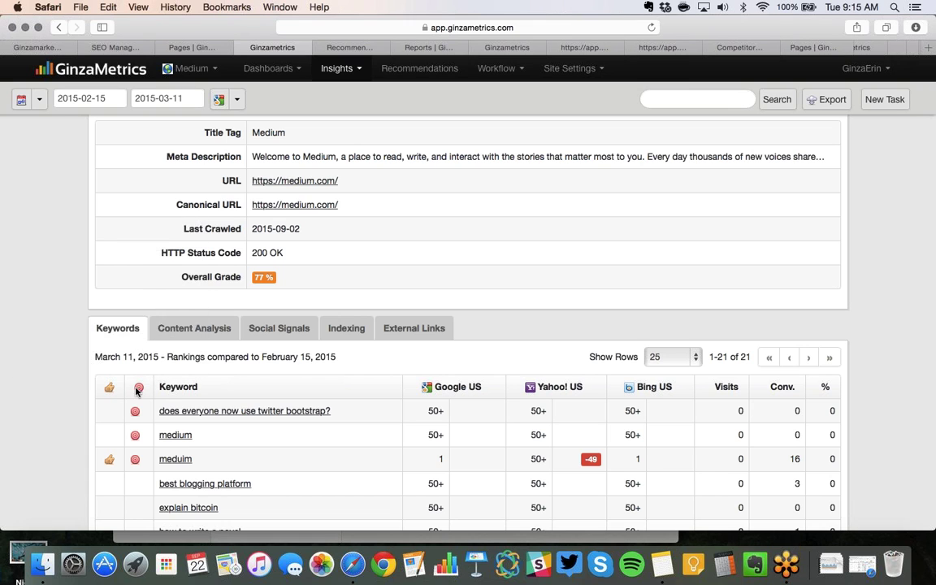
{"action": "mouse_move", "coordinate": [139, 390]}
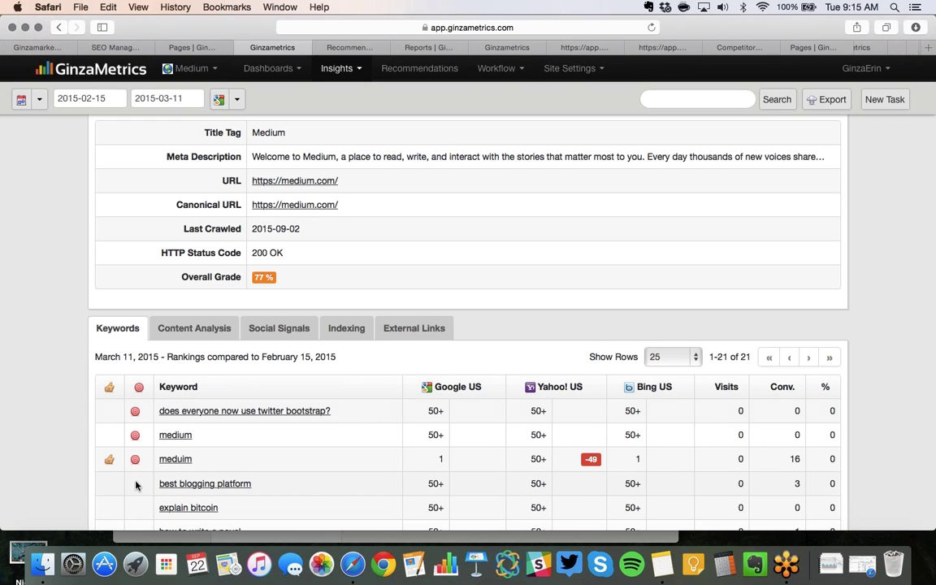
{"action": "mouse_move", "coordinate": [125, 420]}
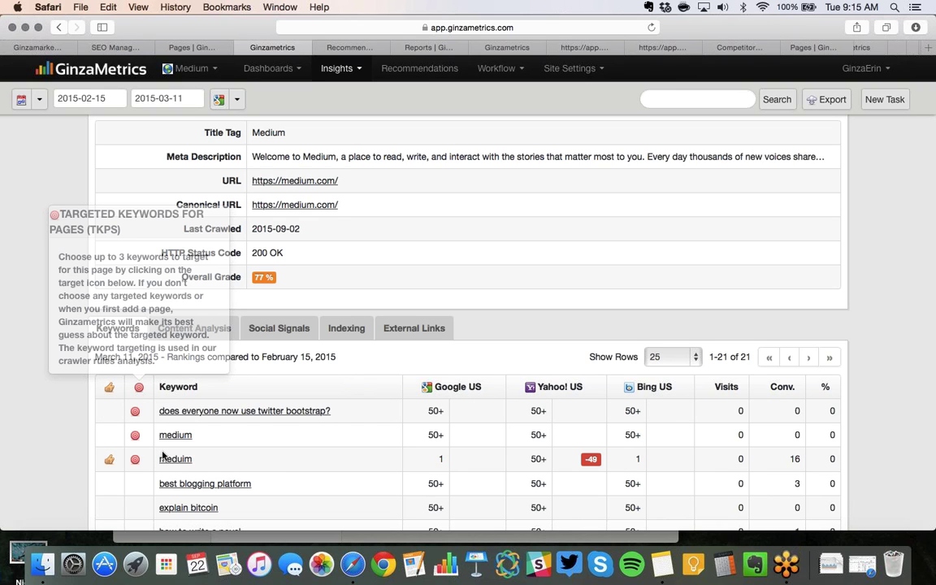
Step: Show the page's Content Analysis and examine the keywords and content, page structure and crawlability recommendations
{"action": "left_click", "coordinate": [194, 328]}
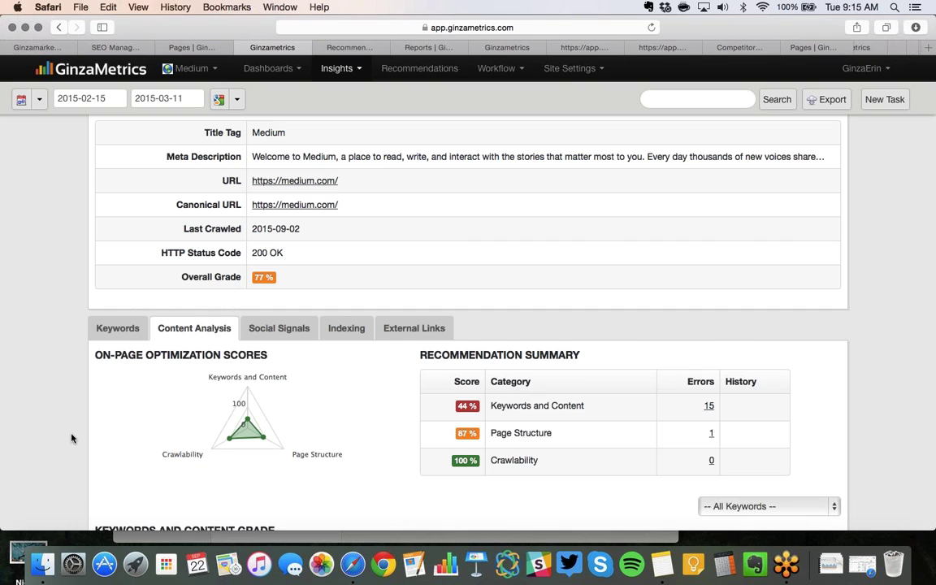
{"action": "scroll", "coordinate": [71, 438], "scroll_direction": "down", "scroll_amount": 2}
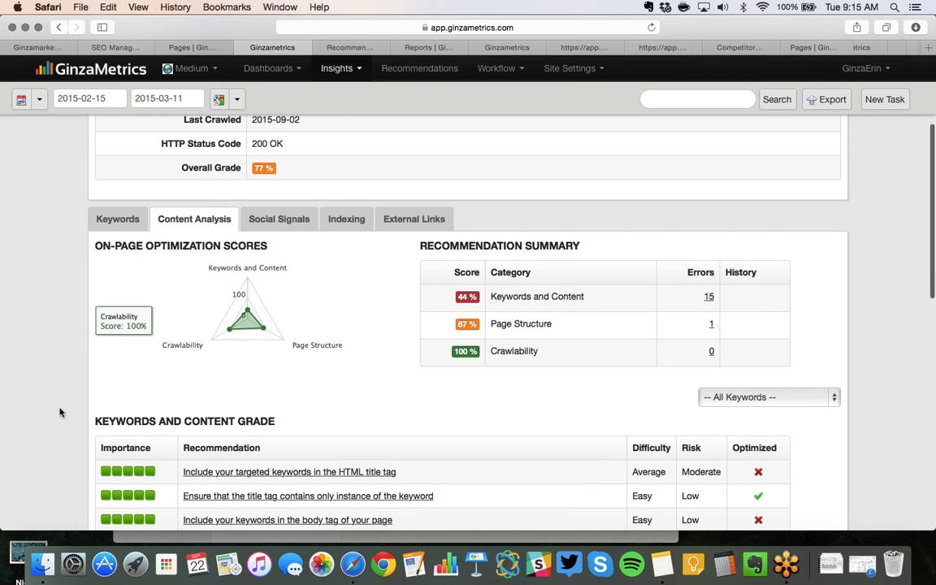
{"action": "scroll", "coordinate": [59, 407], "scroll_direction": "down", "scroll_amount": 2}
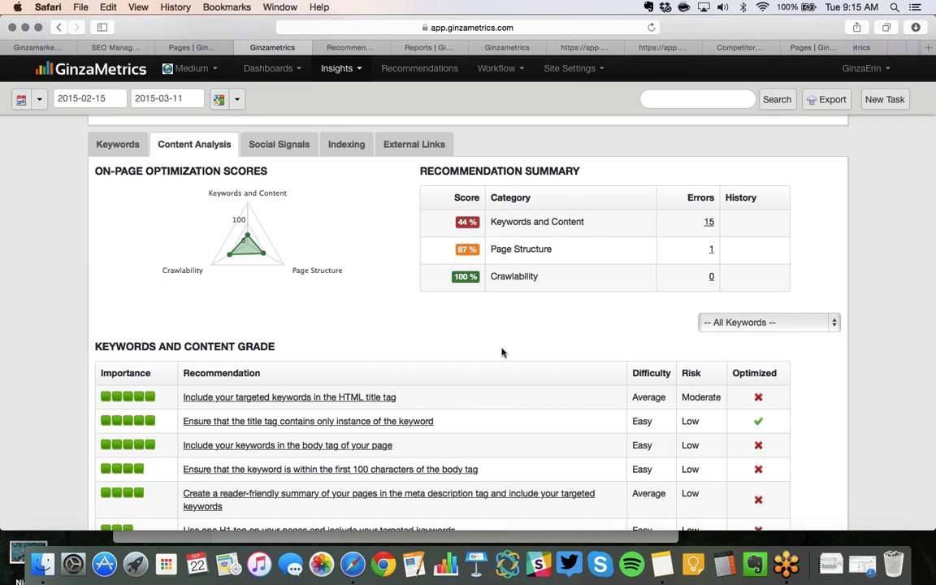
{"action": "scroll", "coordinate": [499, 350], "scroll_direction": "down", "scroll_amount": 5}
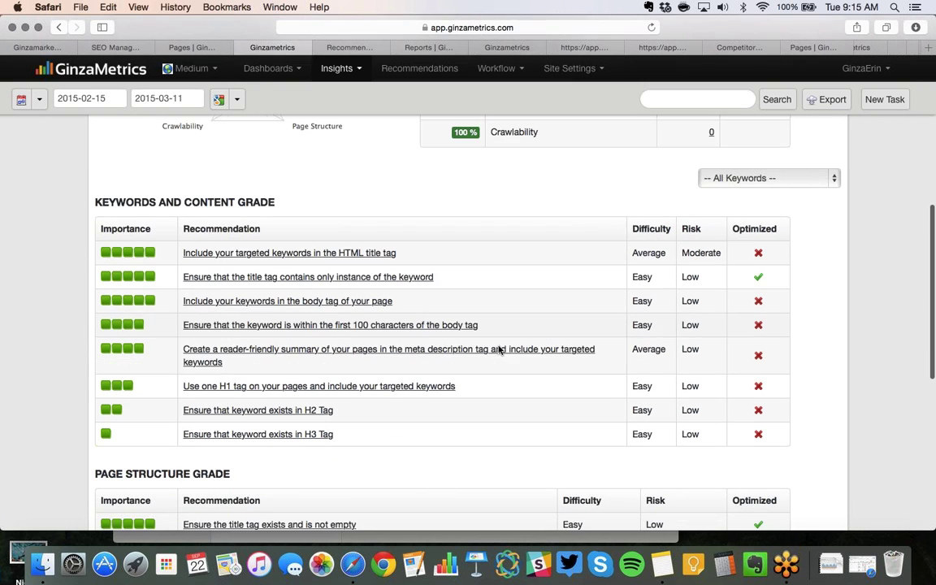
{"action": "scroll", "coordinate": [347, 334], "scroll_direction": "down", "scroll_amount": 7}
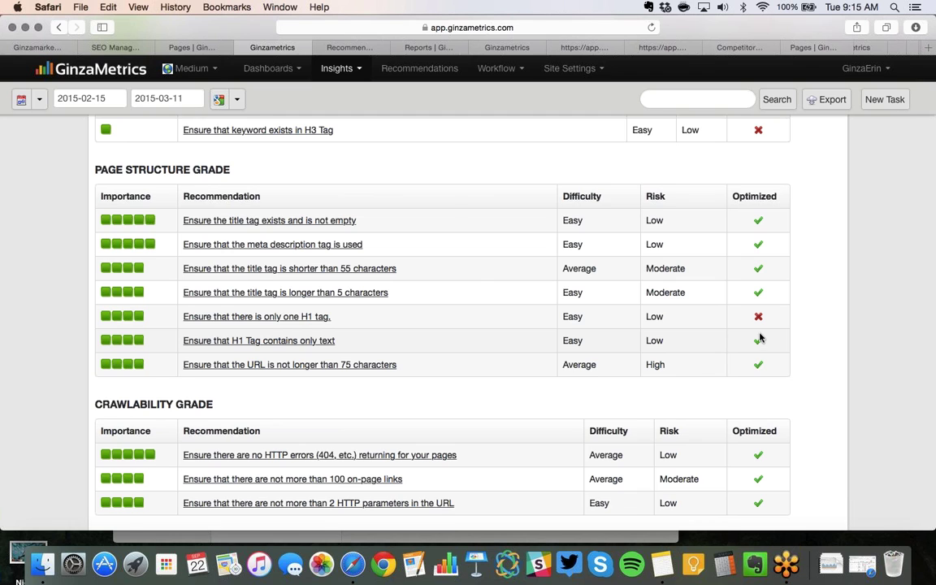
{"action": "scroll", "coordinate": [760, 338], "scroll_direction": "up", "scroll_amount": 10}
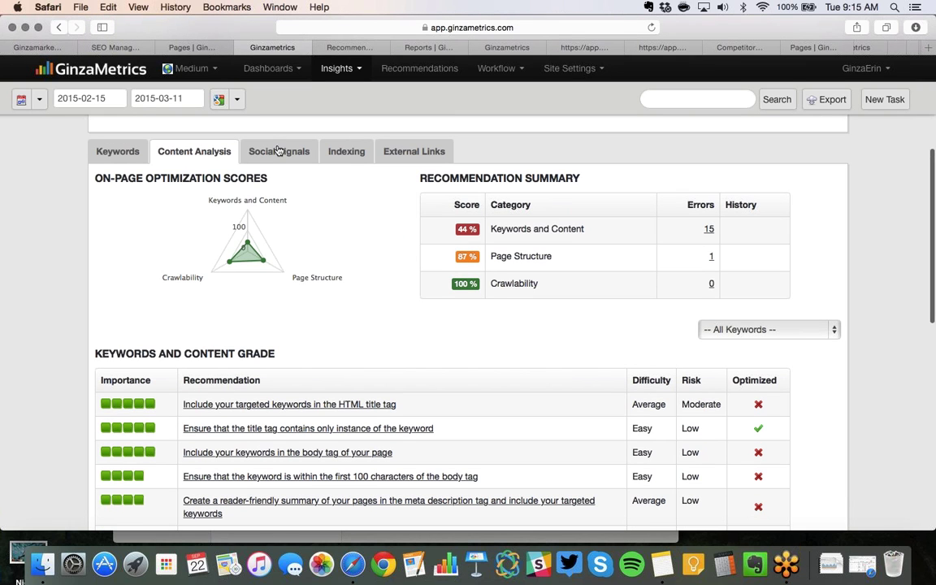
Step: Review the keywords available for filtering the content analysis and compare them with the page's targeted keywords
{"action": "left_click", "coordinate": [732, 330]}
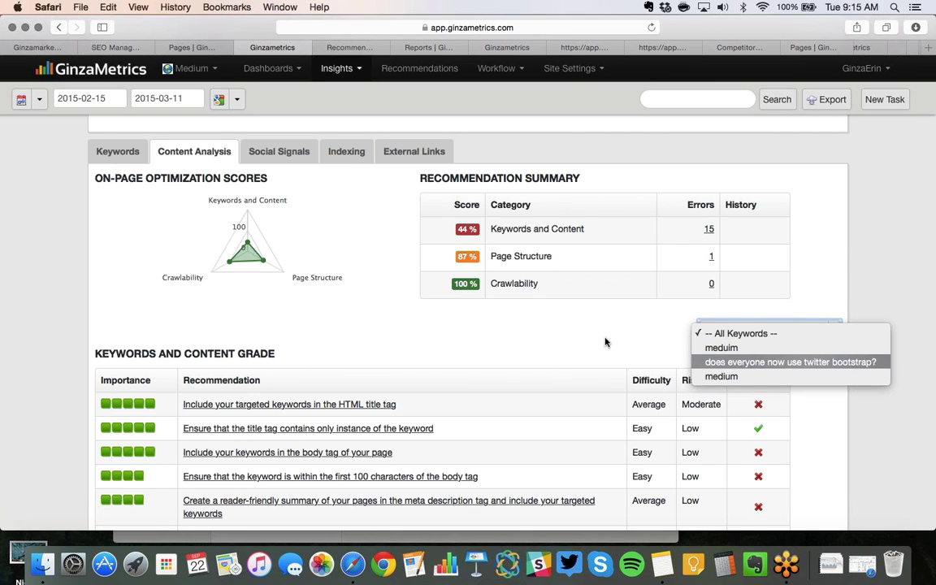
{"action": "left_click", "coordinate": [216, 200]}
{"action": "left_click", "coordinate": [118, 151]}
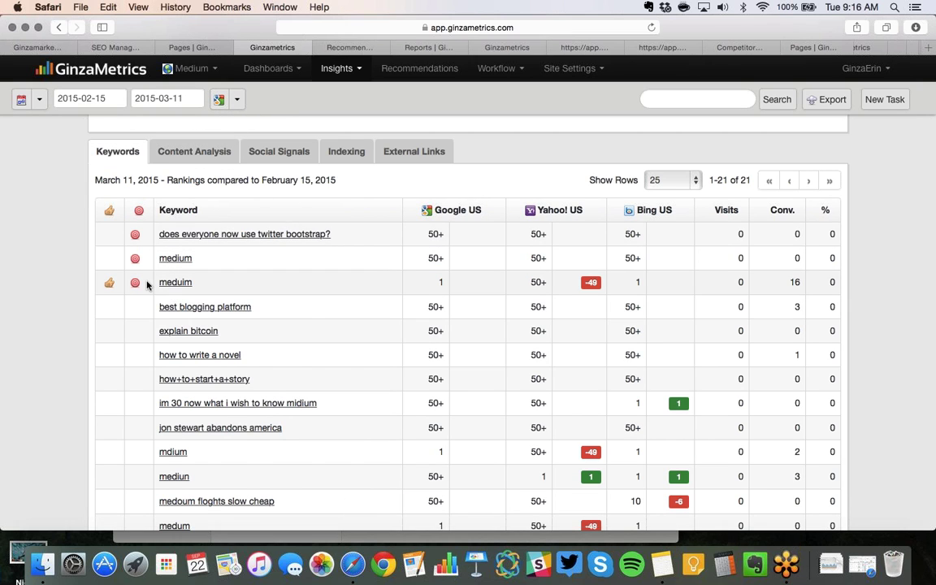
{"action": "left_click", "coordinate": [194, 152]}
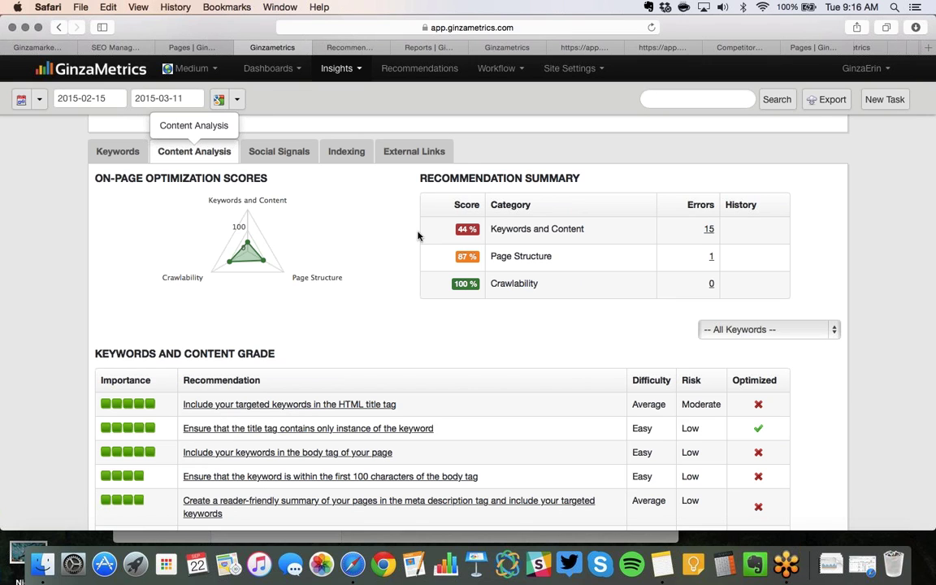
{"action": "left_click", "coordinate": [761, 343]}
{"action": "left_click", "coordinate": [769, 334]}
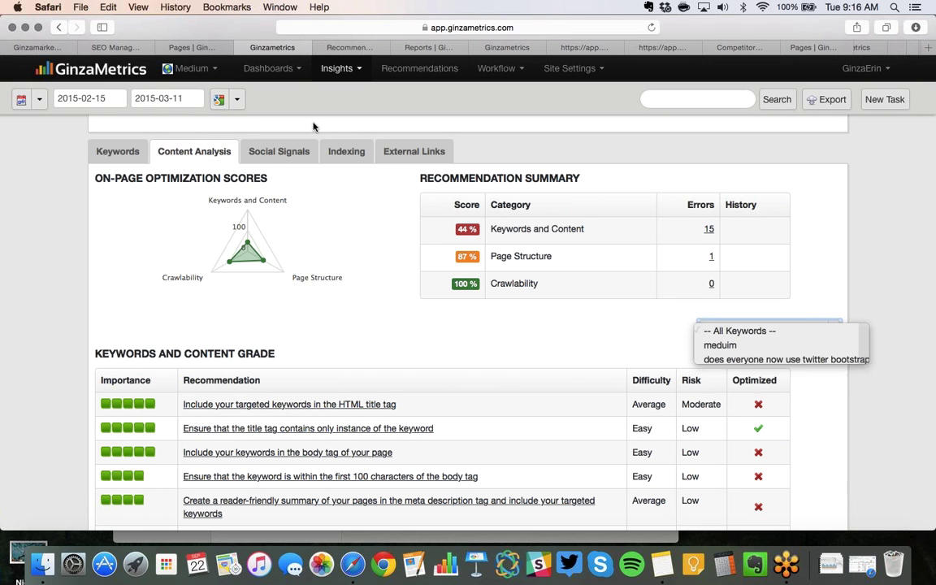
Step: Show the page's Social Signals and examine its daily social engagements and total engagements charts
{"action": "left_click", "coordinate": [273, 154]}
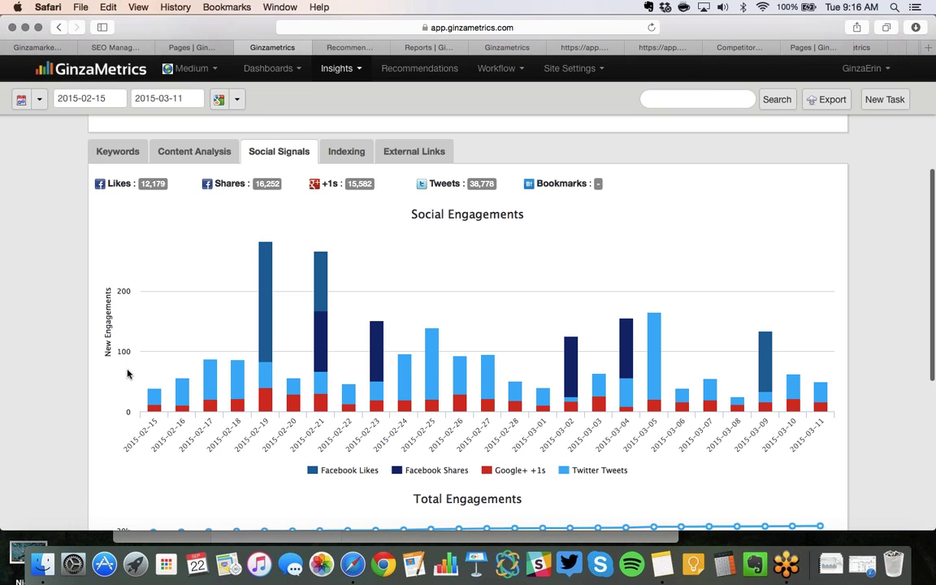
{"action": "scroll", "coordinate": [127, 374], "scroll_direction": "down", "scroll_amount": 5}
{"action": "scroll", "coordinate": [126, 375], "scroll_direction": "up", "scroll_amount": 4}
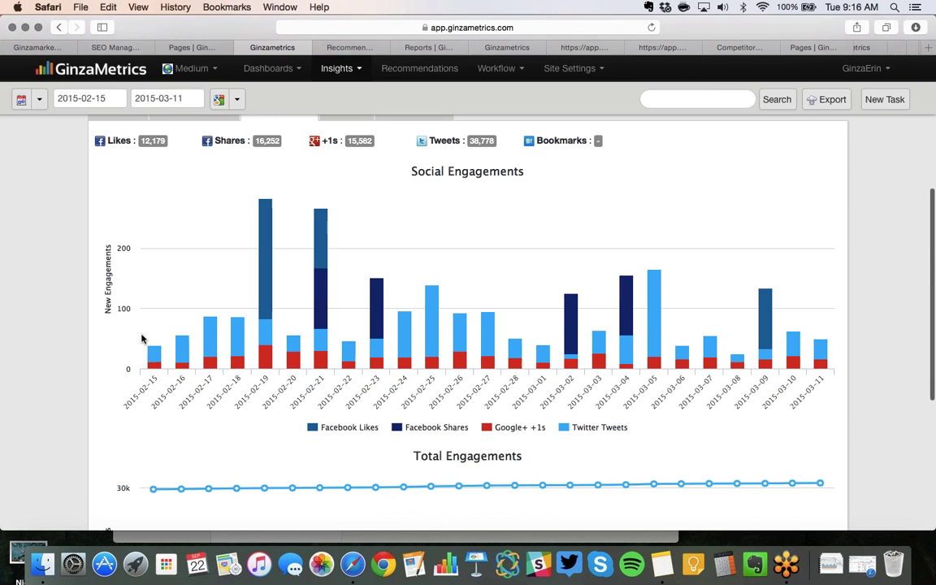
Step: Show the page's Indexing data and review the options for viewing links to or from the page
{"action": "scroll", "coordinate": [254, 223], "scroll_direction": "up", "scroll_amount": 3}
{"action": "left_click", "coordinate": [349, 232]}
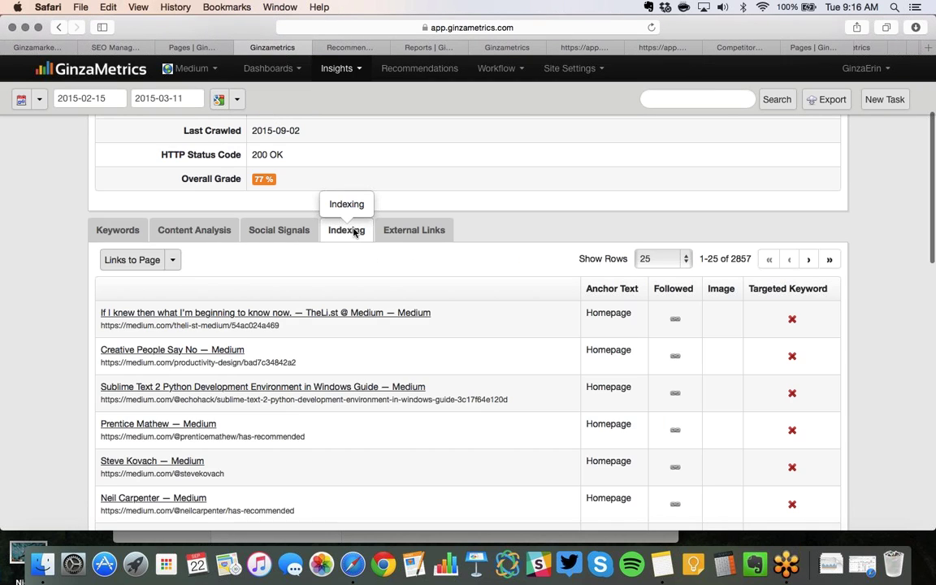
{"action": "left_click", "coordinate": [174, 260]}
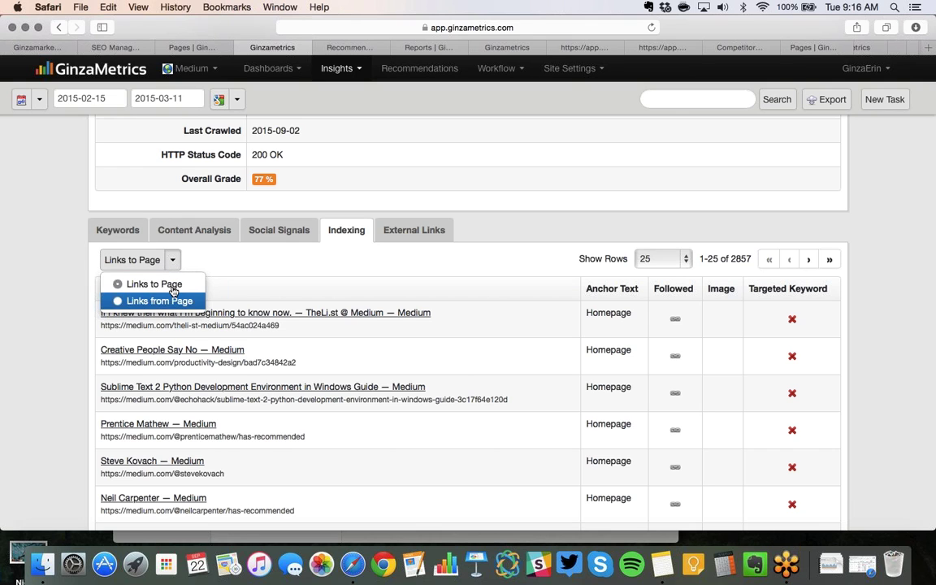
{"action": "left_click", "coordinate": [174, 260]}
Step: Show the page's External Links and examine the inbound links with their anchor text and authority values
{"action": "left_click", "coordinate": [410, 232]}
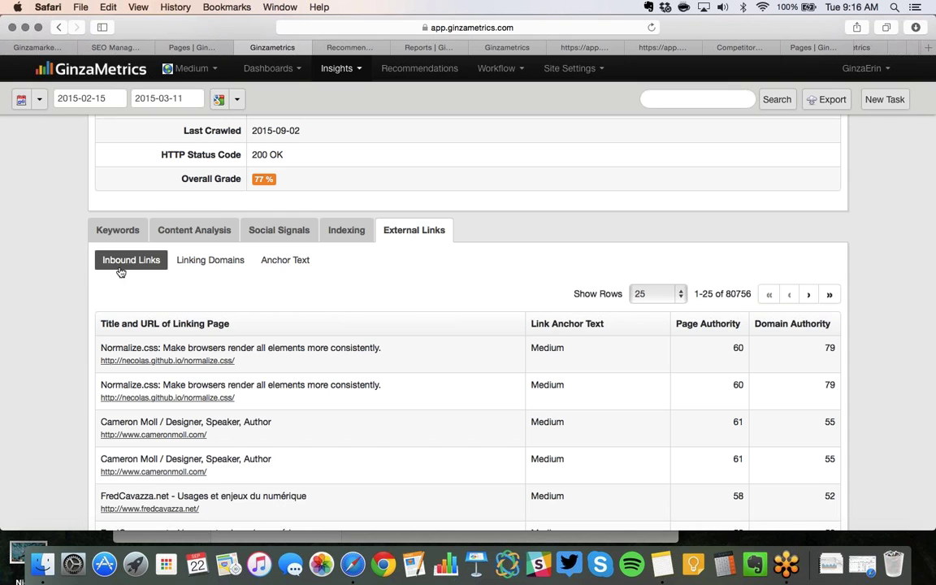
{"action": "scroll", "coordinate": [320, 260], "scroll_direction": "up", "scroll_amount": 1}
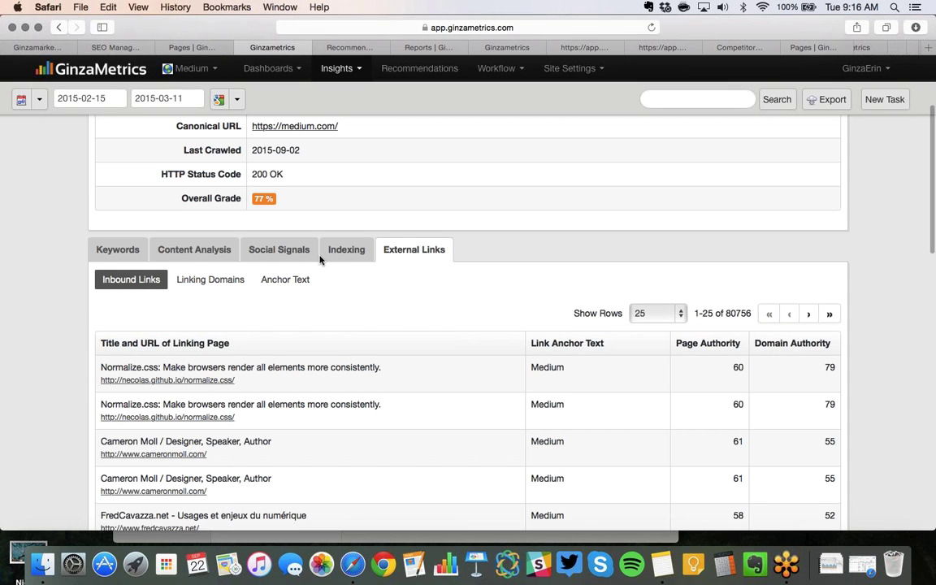
{"action": "scroll", "coordinate": [320, 260], "scroll_direction": "up", "scroll_amount": 1}
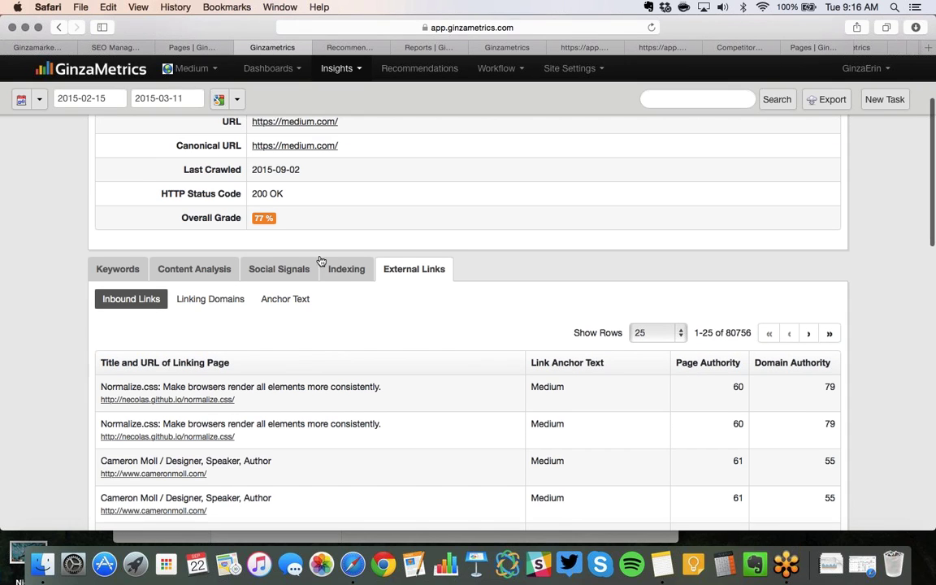
Step: Switch to the site-wide Recommendations and examine the keywords and content, page structure and crawlability recommendations
{"action": "left_click", "coordinate": [355, 48]}
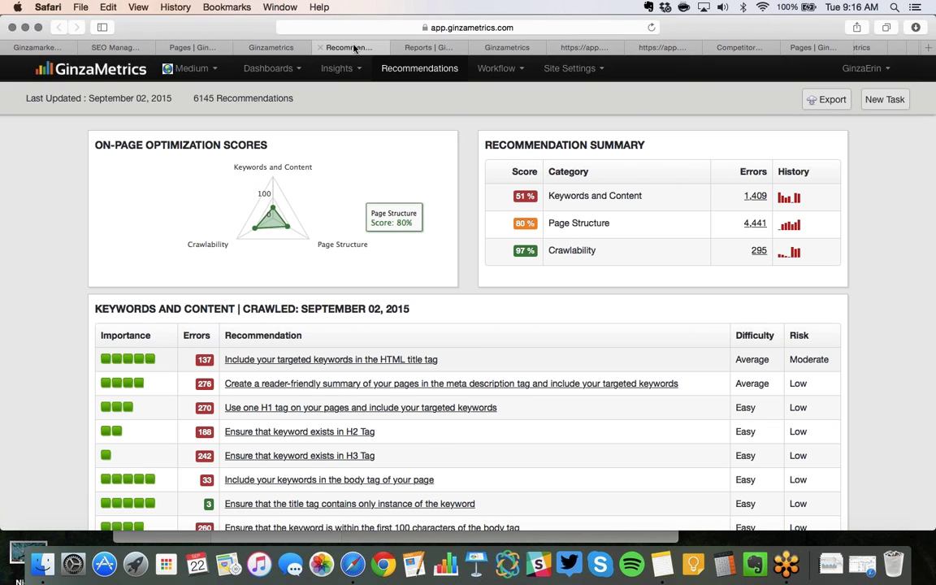
{"action": "scroll", "coordinate": [114, 360], "scroll_direction": "down", "scroll_amount": 4}
{"action": "scroll", "coordinate": [114, 360], "scroll_direction": "down", "scroll_amount": 2}
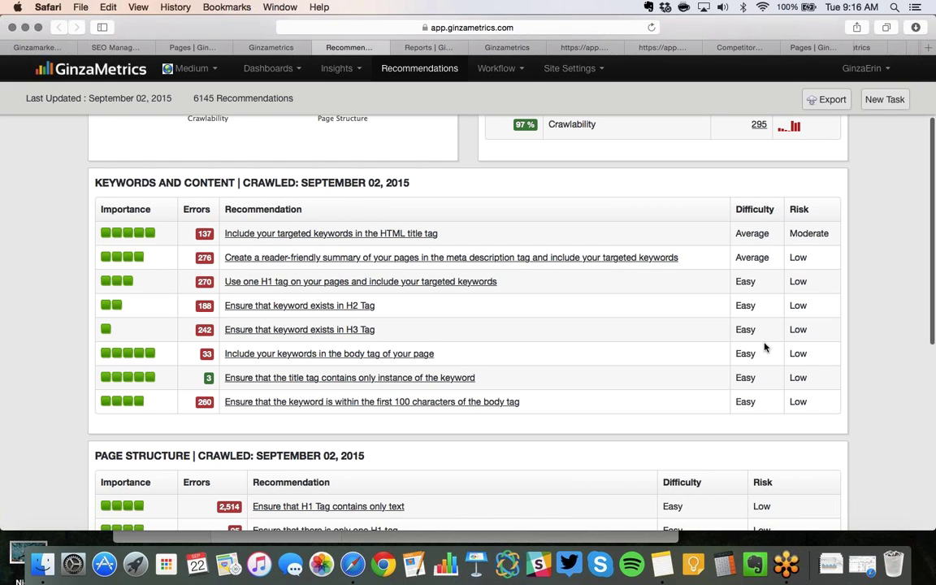
{"action": "scroll", "coordinate": [767, 349], "scroll_direction": "down", "scroll_amount": 12}
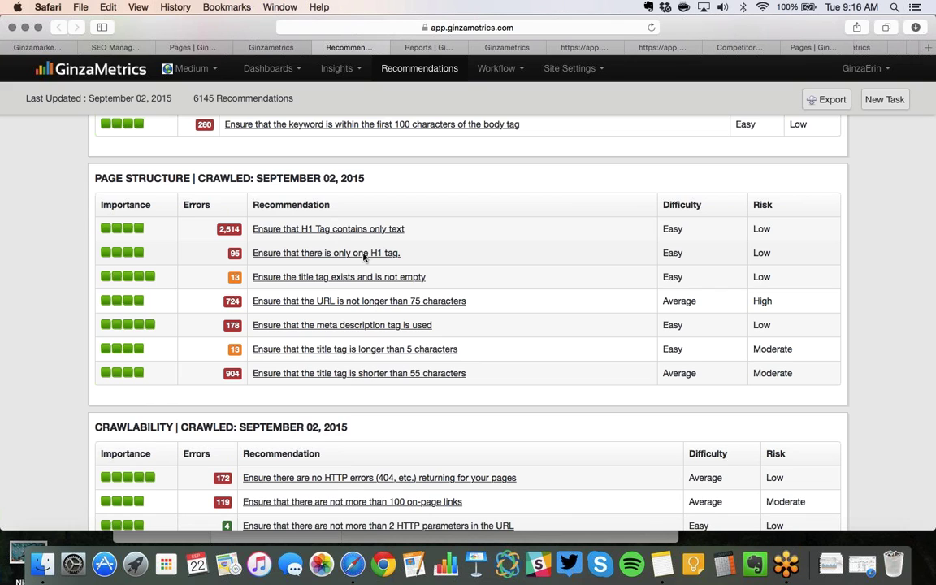
Step: Switch to the keyword insights report and examine the Rankings Distribution chart for the top 3 keywords
{"action": "left_click", "coordinate": [434, 52]}
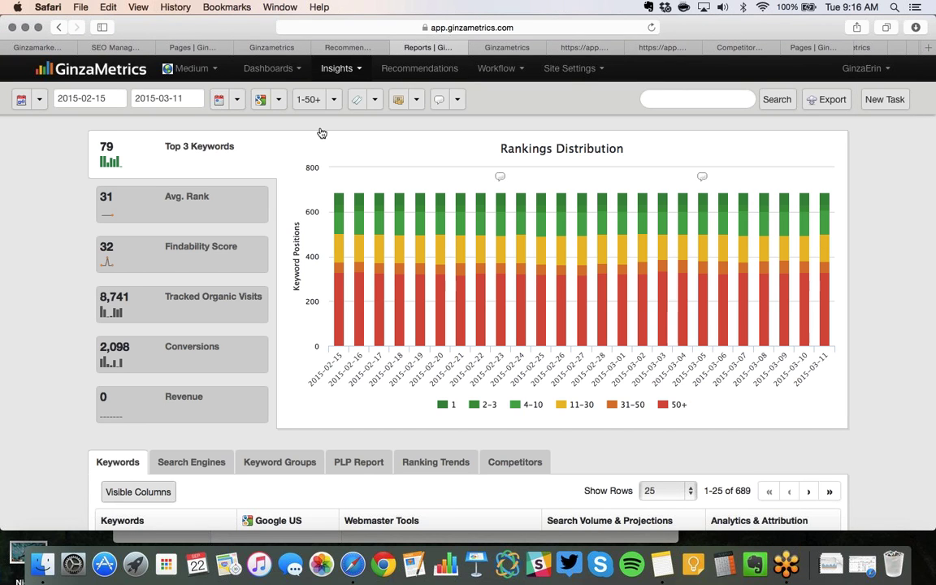
{"action": "left_click", "coordinate": [317, 65]}
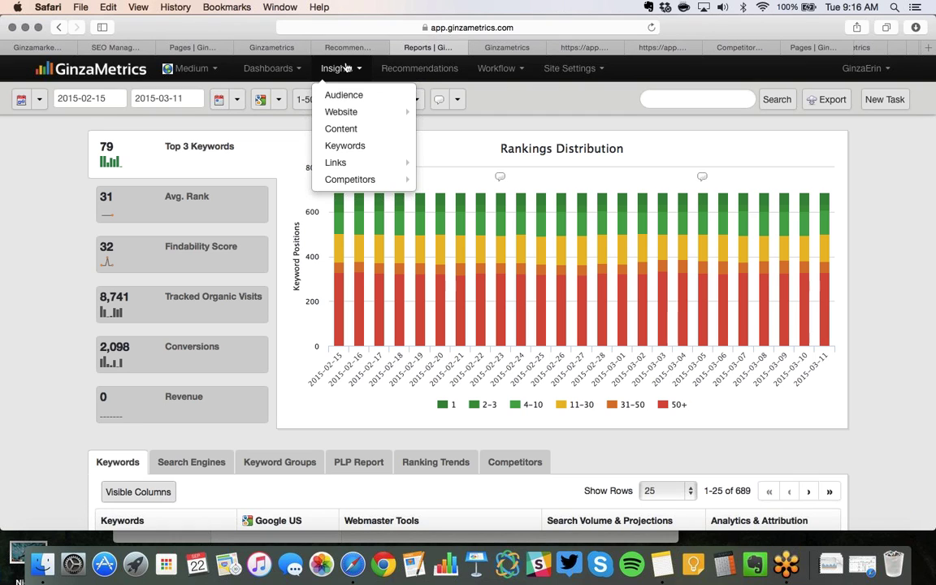
{"action": "left_click", "coordinate": [102, 163]}
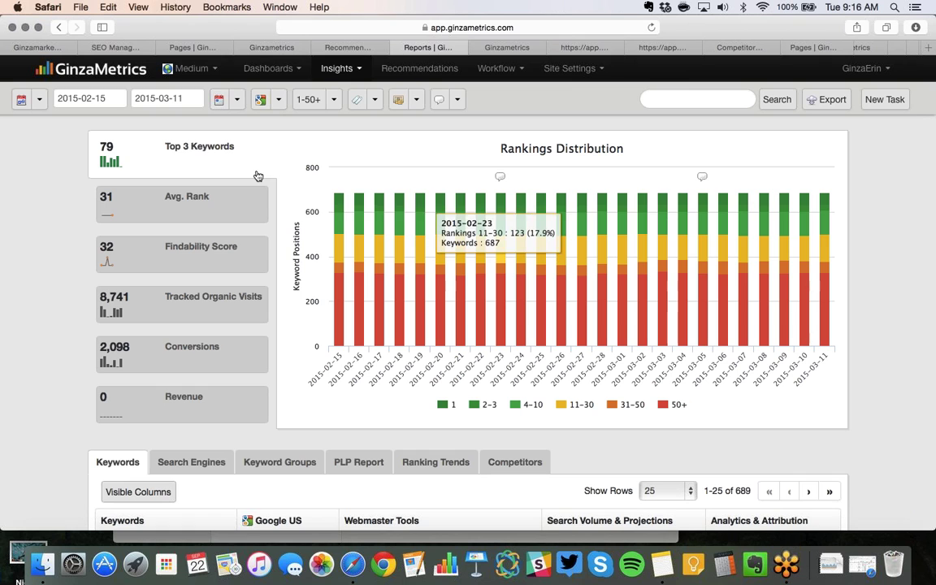
Step: Review the charts for average rank, findability score, tracked organic visits and conversions in turn
{"action": "left_click", "coordinate": [198, 183]}
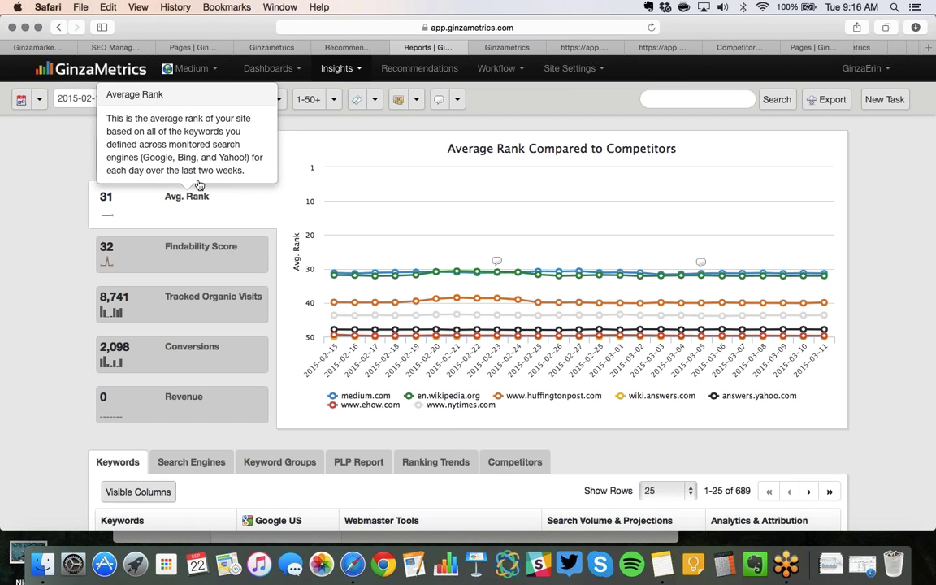
{"action": "mouse_move", "coordinate": [200, 299]}
{"action": "left_click", "coordinate": [190, 273]}
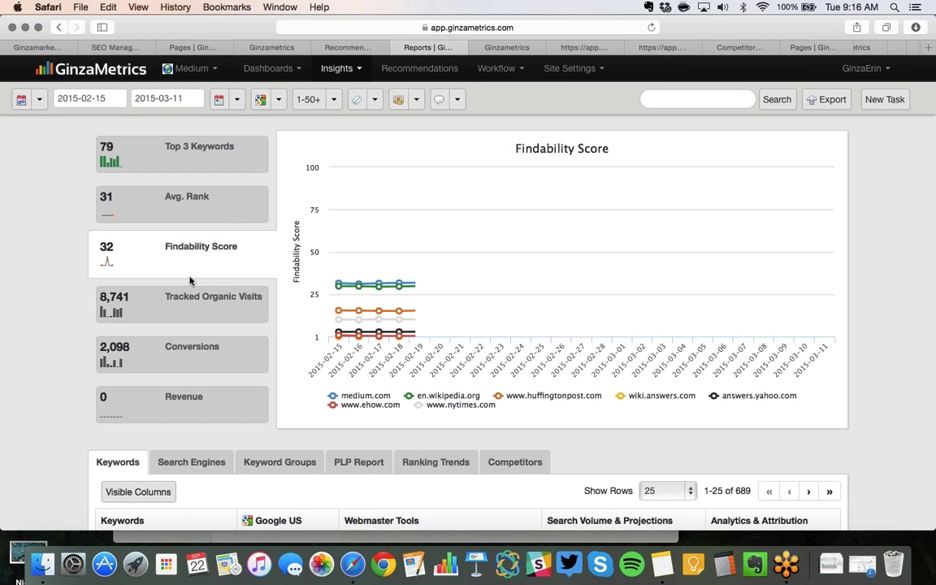
{"action": "left_click", "coordinate": [190, 288]}
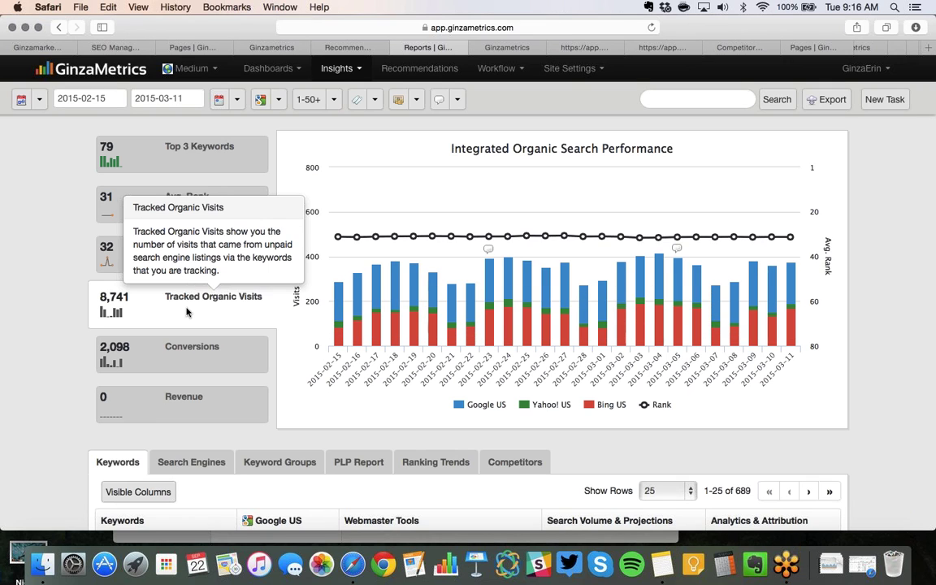
{"action": "left_click", "coordinate": [186, 349]}
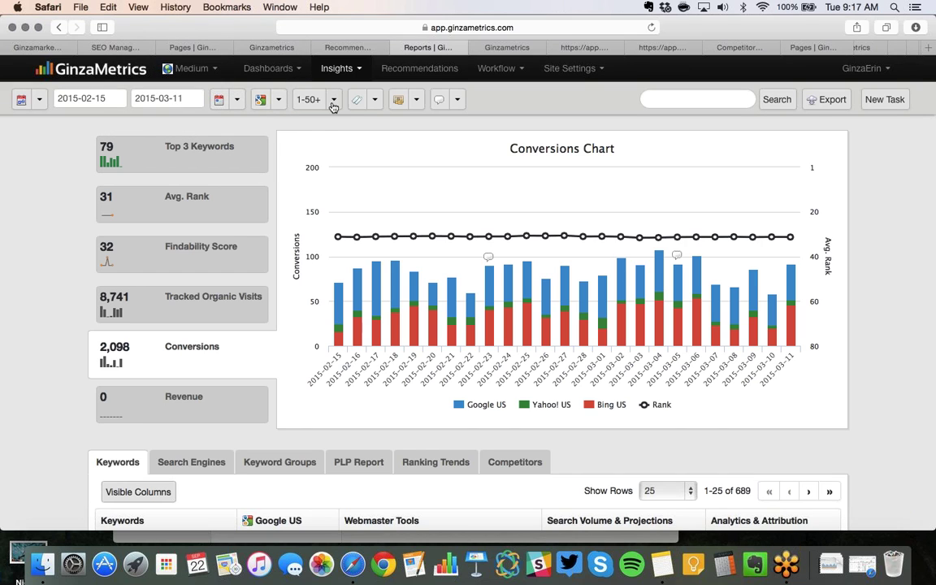
Step: Review the rank range and keyword group filters available for the keyword report
{"action": "left_click", "coordinate": [333, 99]}
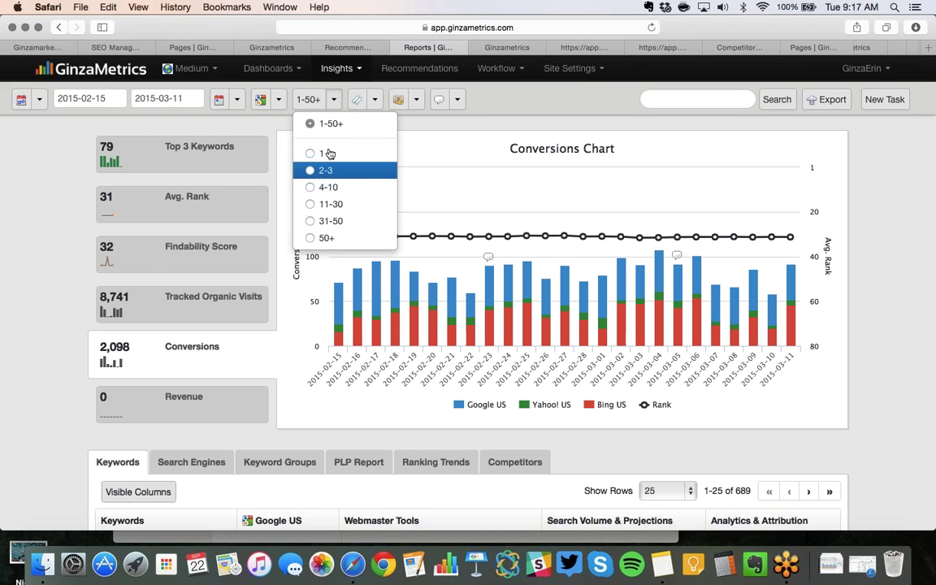
{"action": "left_click", "coordinate": [370, 110]}
{"action": "left_click", "coordinate": [375, 101]}
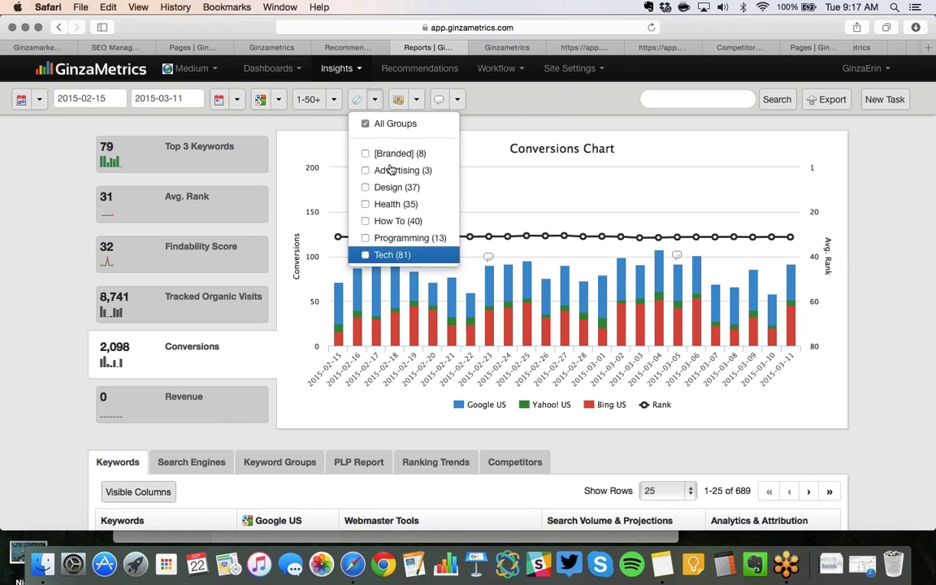
{"action": "left_click", "coordinate": [377, 122]}
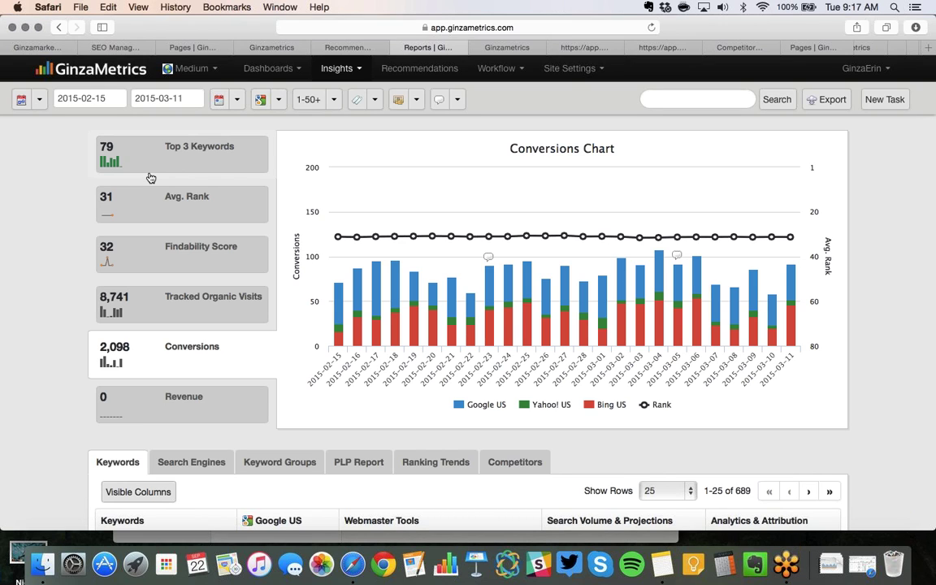
Step: Sort the keywords table by Google US rank change, first by largest losses, then by largest gains
{"action": "scroll", "coordinate": [20, 328], "scroll_direction": "down", "scroll_amount": 5}
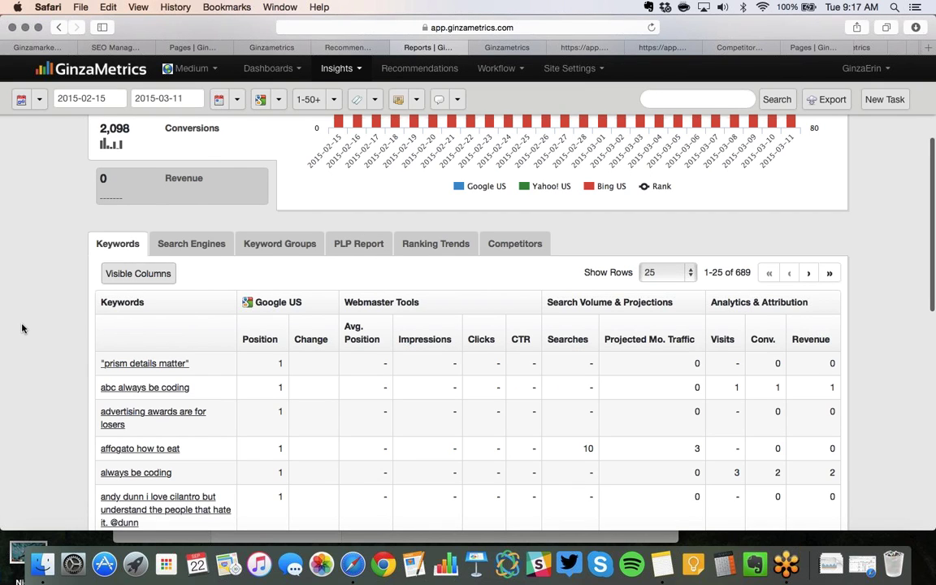
{"action": "left_click", "coordinate": [320, 340]}
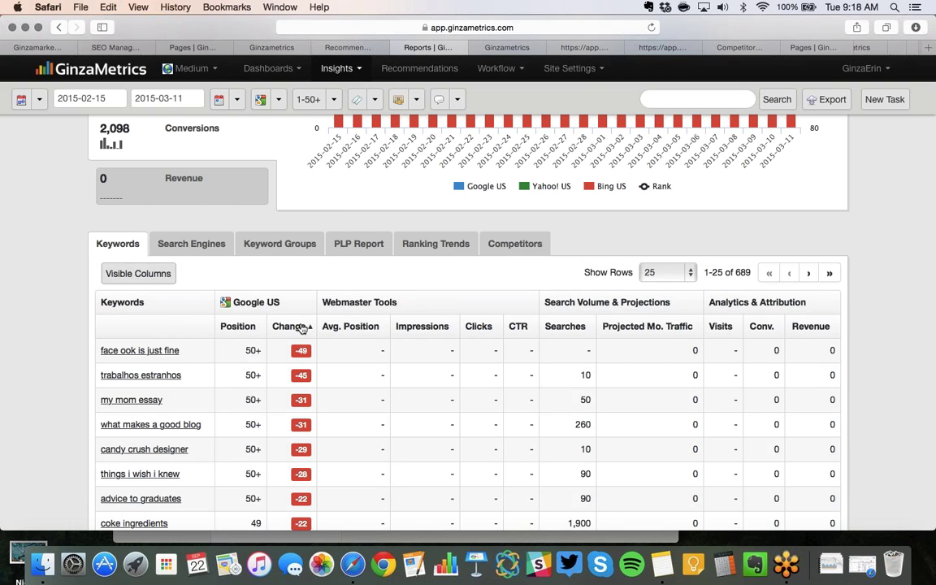
{"action": "left_click", "coordinate": [300, 327]}
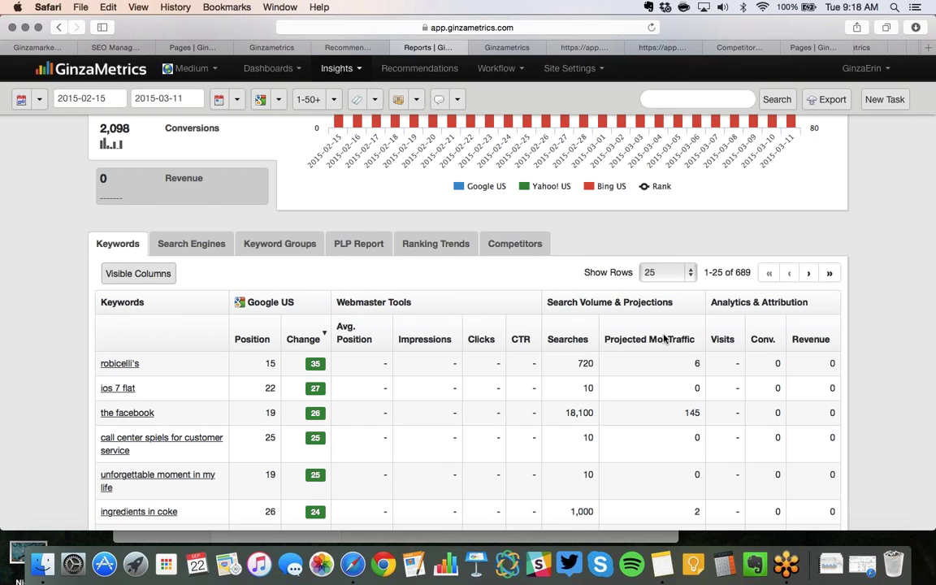
Step: Review the keywords table's visible column groups and rows-per-page options without changing them
{"action": "left_click", "coordinate": [148, 274]}
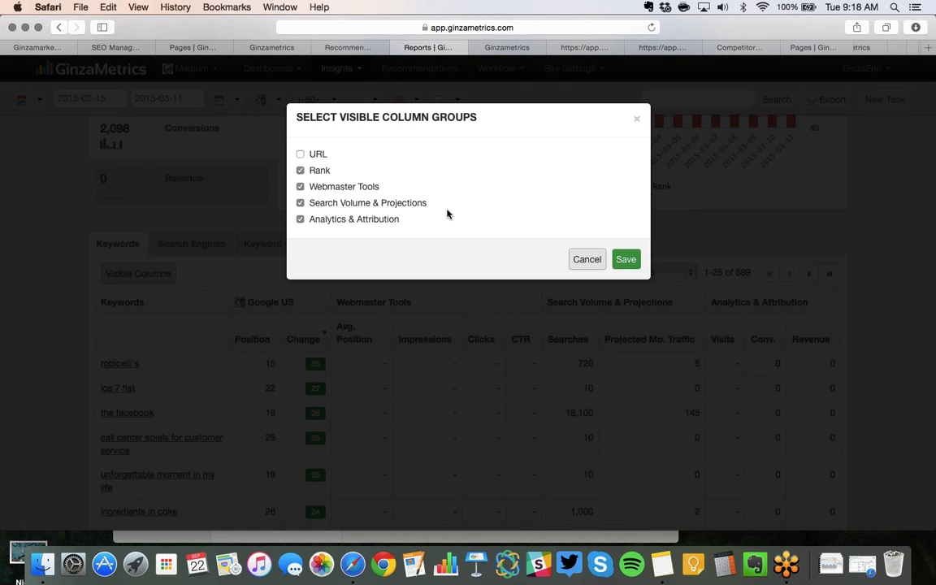
{"action": "left_click", "coordinate": [587, 259]}
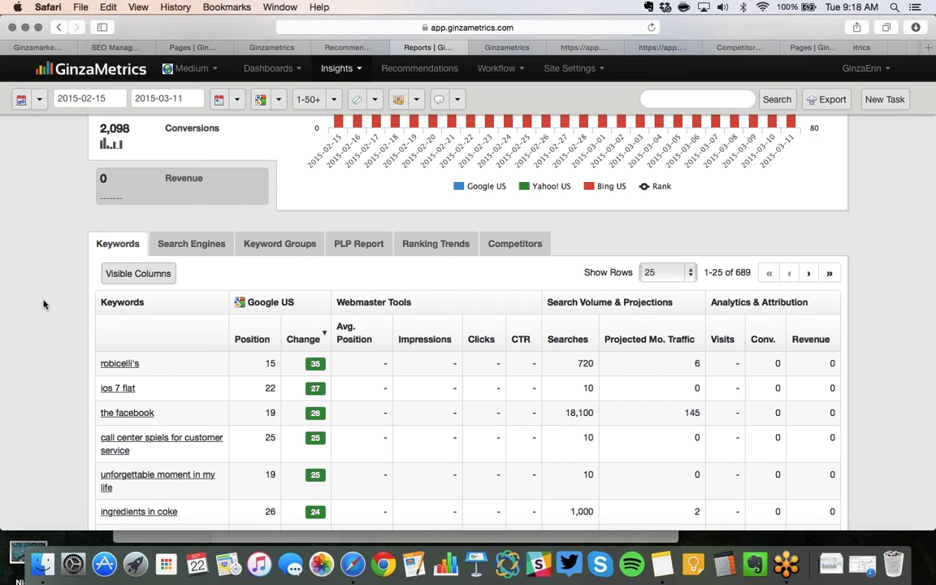
{"action": "left_click", "coordinate": [666, 273]}
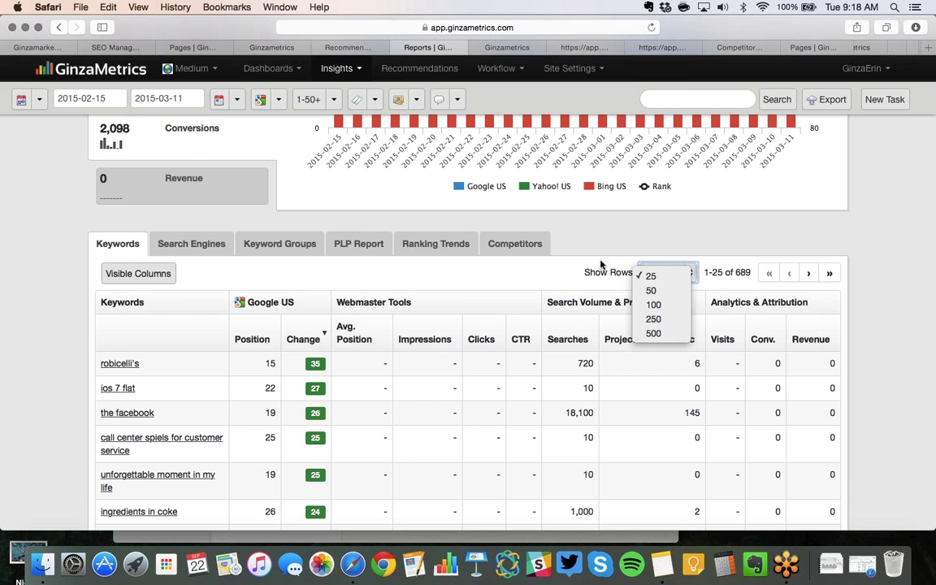
{"action": "left_click", "coordinate": [573, 271]}
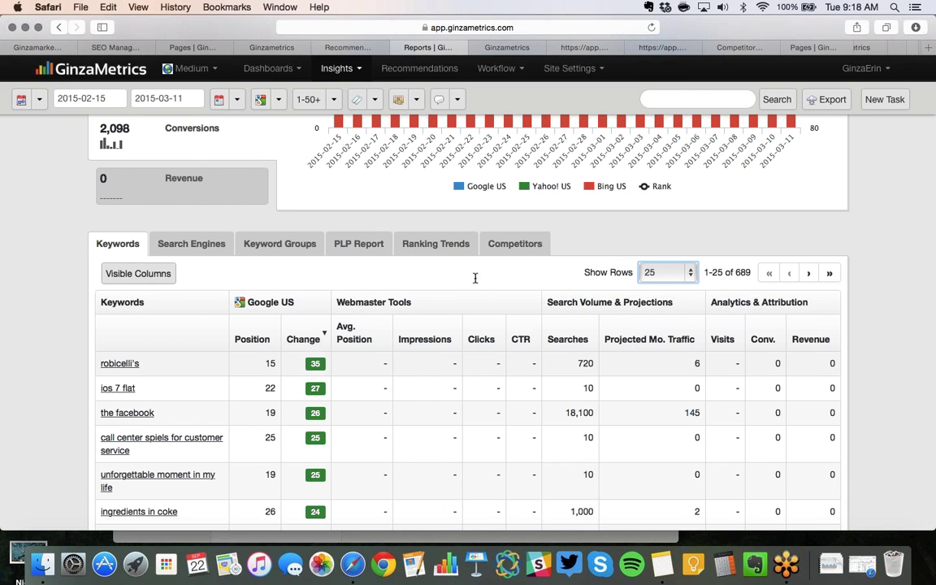
{"action": "left_click", "coordinate": [177, 247]}
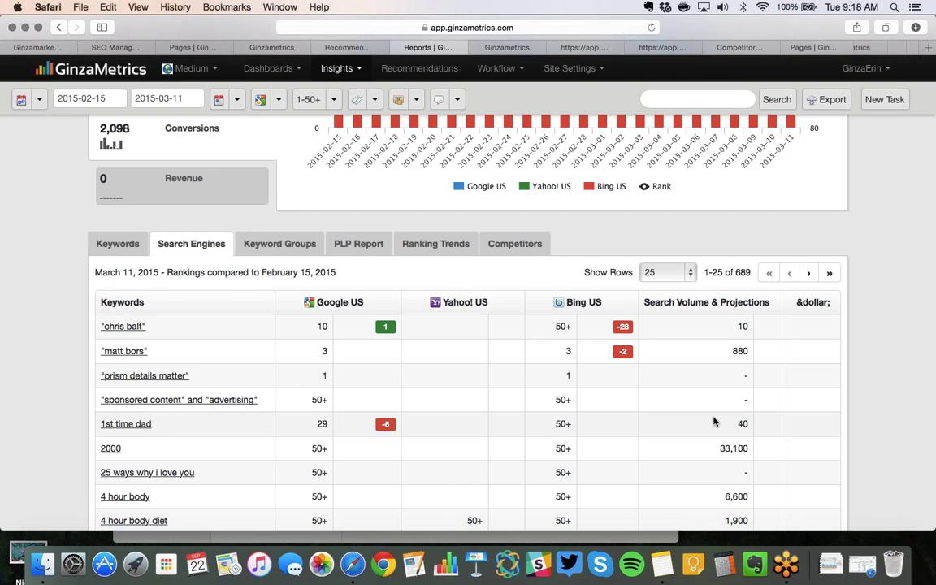
{"action": "left_click", "coordinate": [295, 242]}
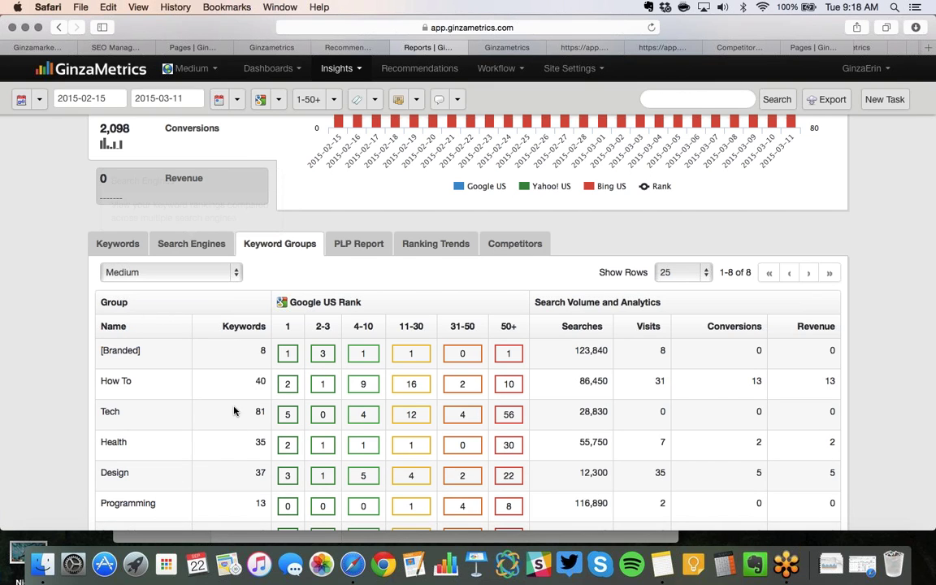
{"action": "left_click", "coordinate": [194, 273]}
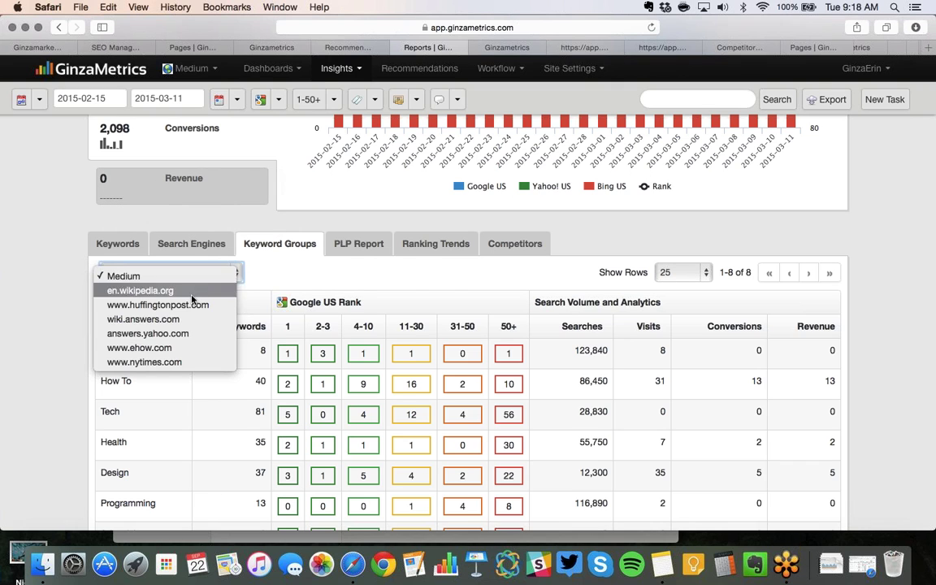
{"action": "key", "text": "Escape"}
{"action": "key", "text": "w"}
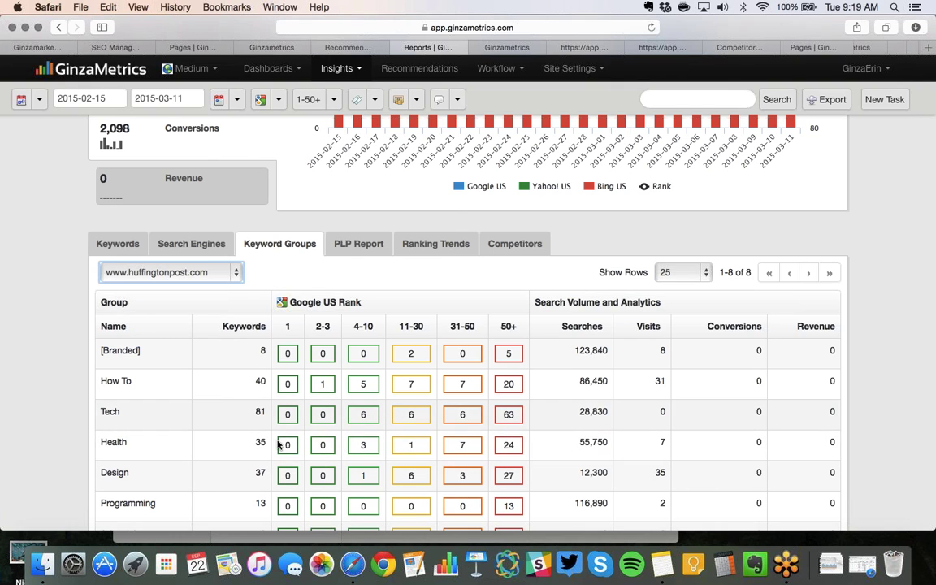
Step: Review the PLP Report and its match filter options, and show the keywords' daily Ranking Trends
{"action": "left_click", "coordinate": [358, 245]}
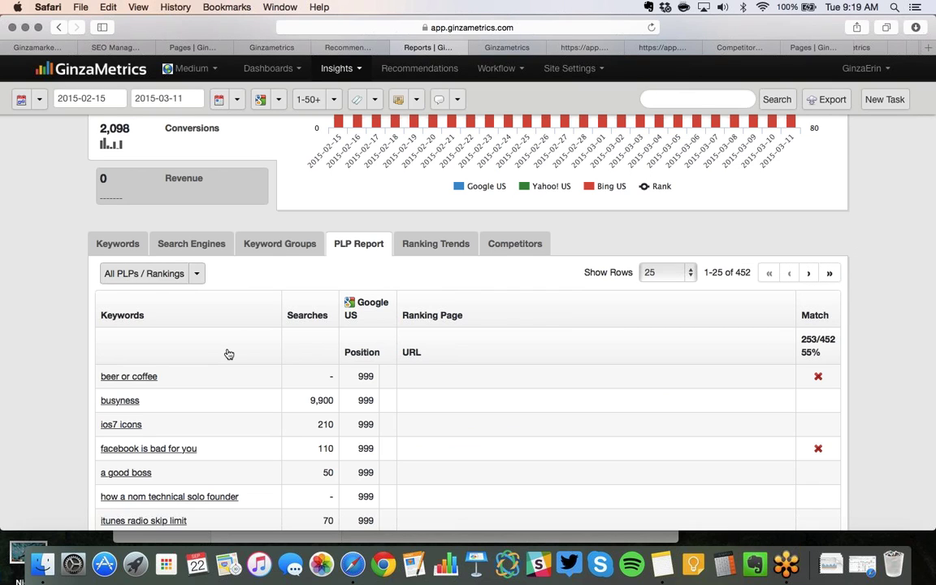
{"action": "left_click", "coordinate": [195, 273]}
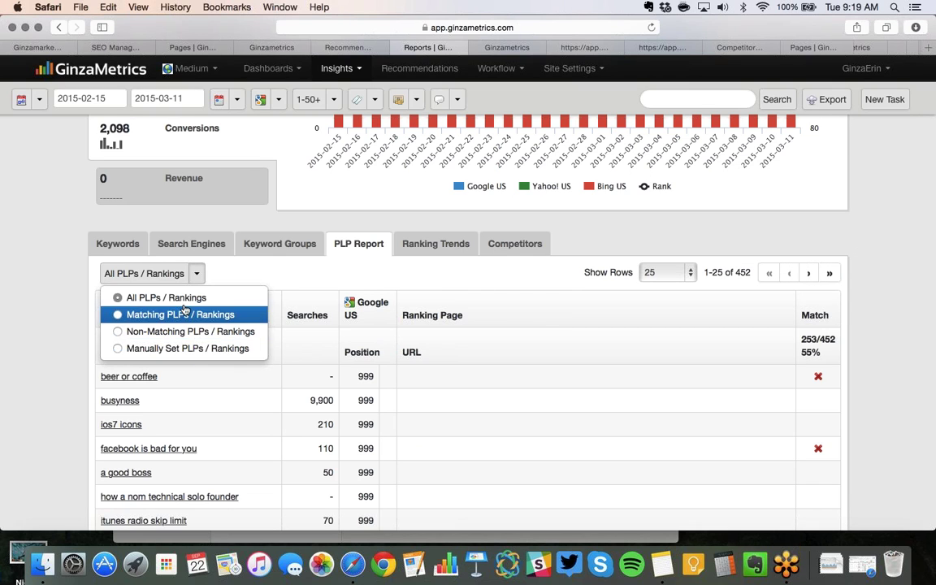
{"action": "left_click", "coordinate": [198, 274]}
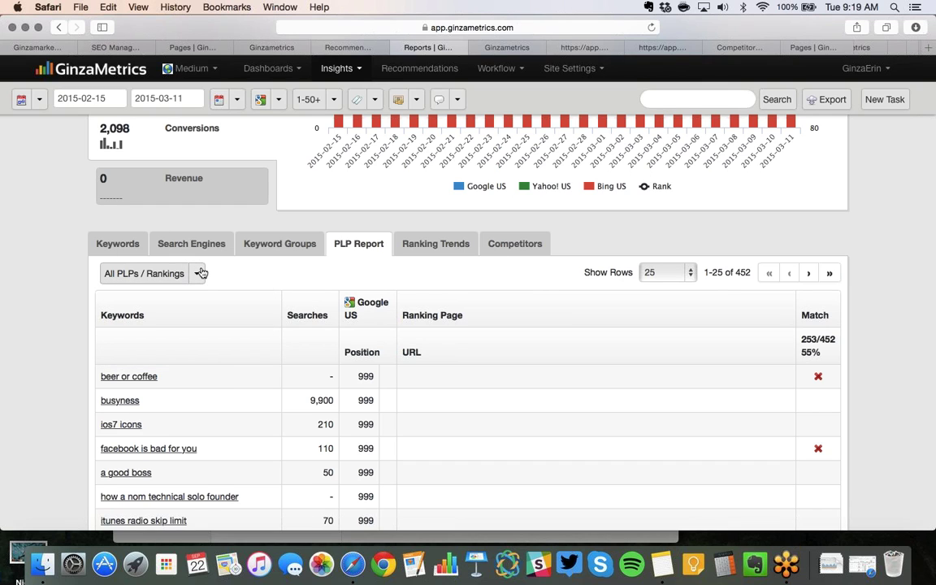
{"action": "left_click", "coordinate": [445, 250]}
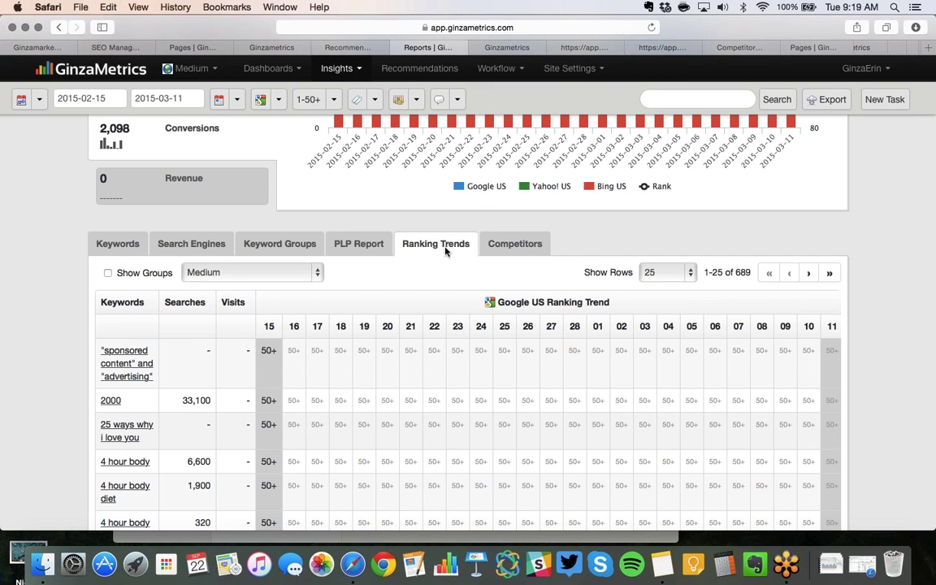
Step: Sort the Ranking Trends table by highest search volume, and show the keyword rankings compared with competitors
{"action": "left_click", "coordinate": [185, 304]}
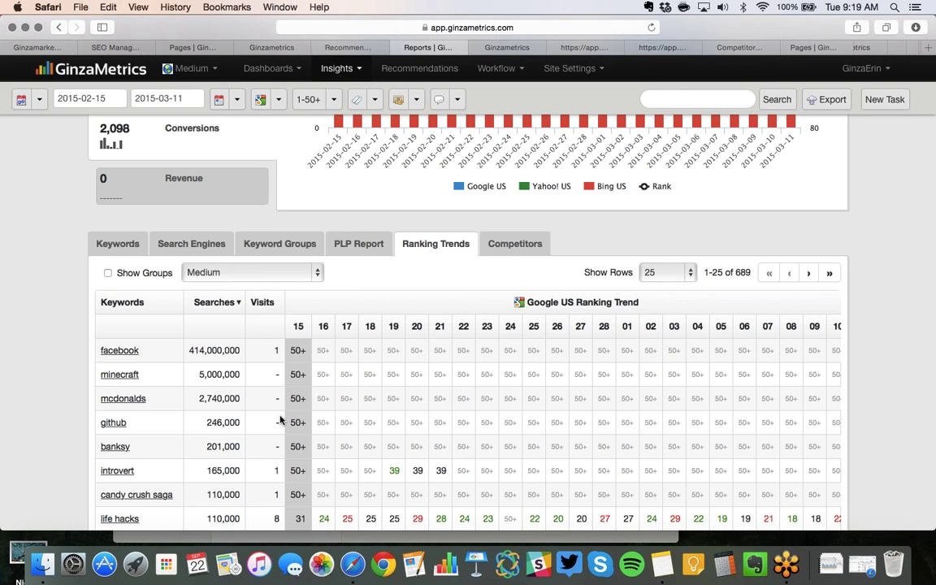
{"action": "scroll", "coordinate": [279, 421], "scroll_direction": "down", "scroll_amount": 3}
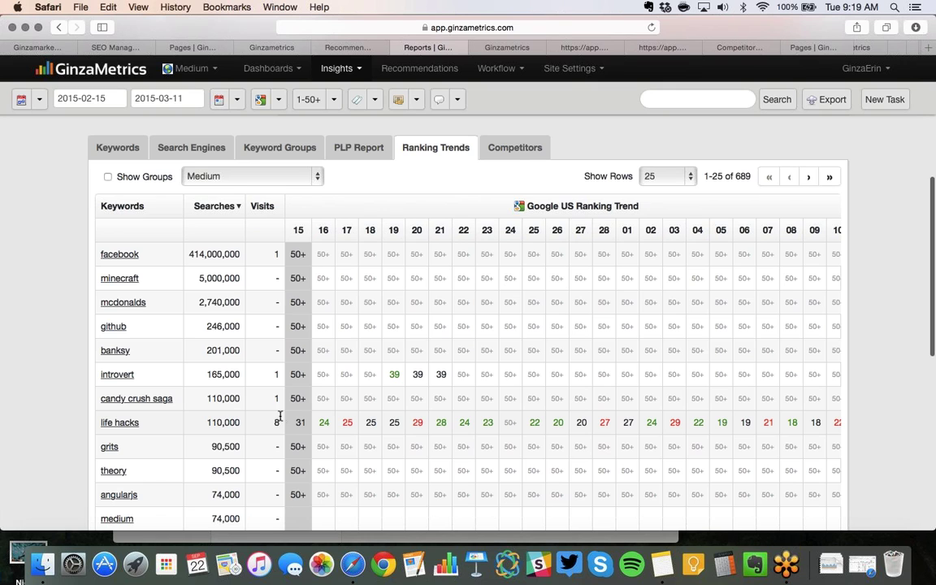
{"action": "left_click", "coordinate": [515, 150]}
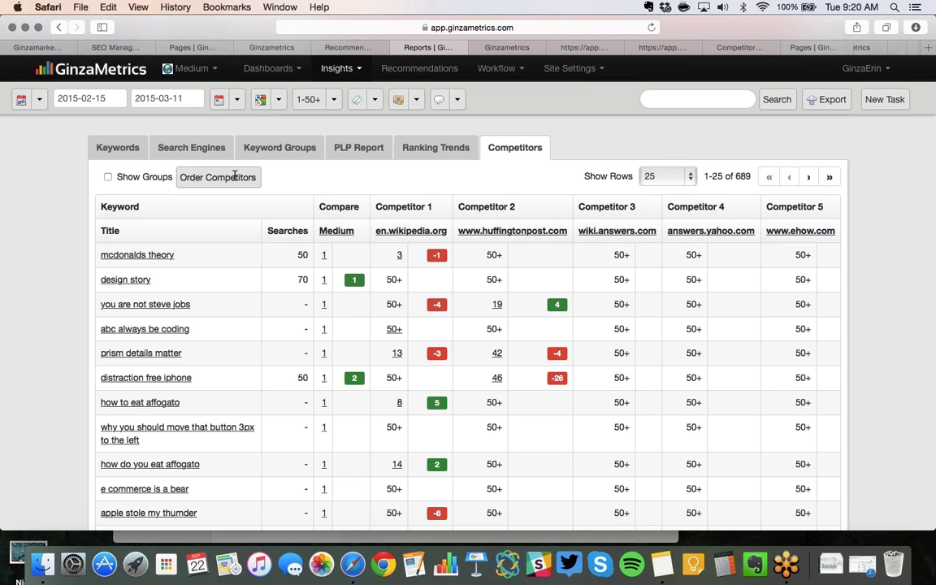
Step: Review the xcode keyword's Findability Score chart and landing pages, and show its SERP data across the search engines
{"action": "left_click", "coordinate": [506, 48]}
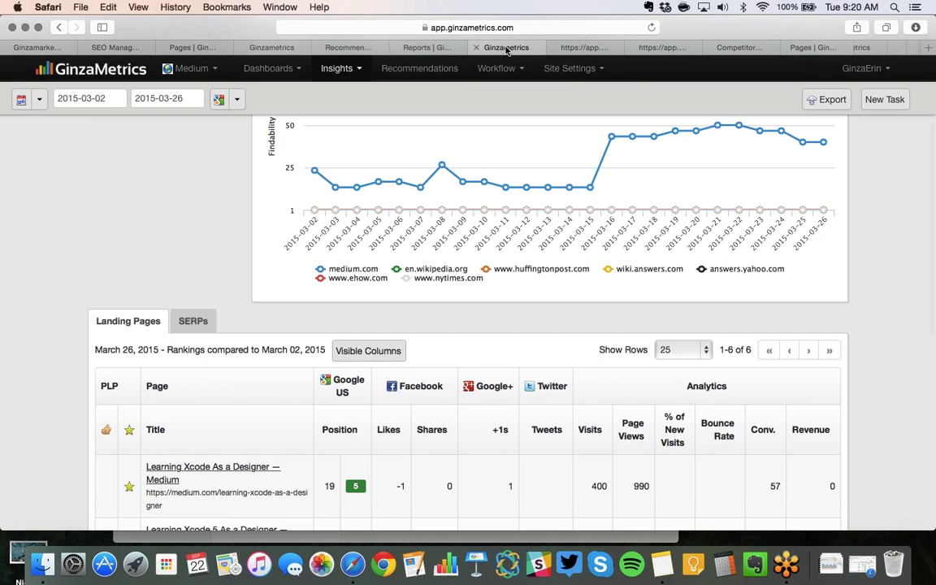
{"action": "scroll", "coordinate": [157, 215], "scroll_direction": "up", "scroll_amount": 5}
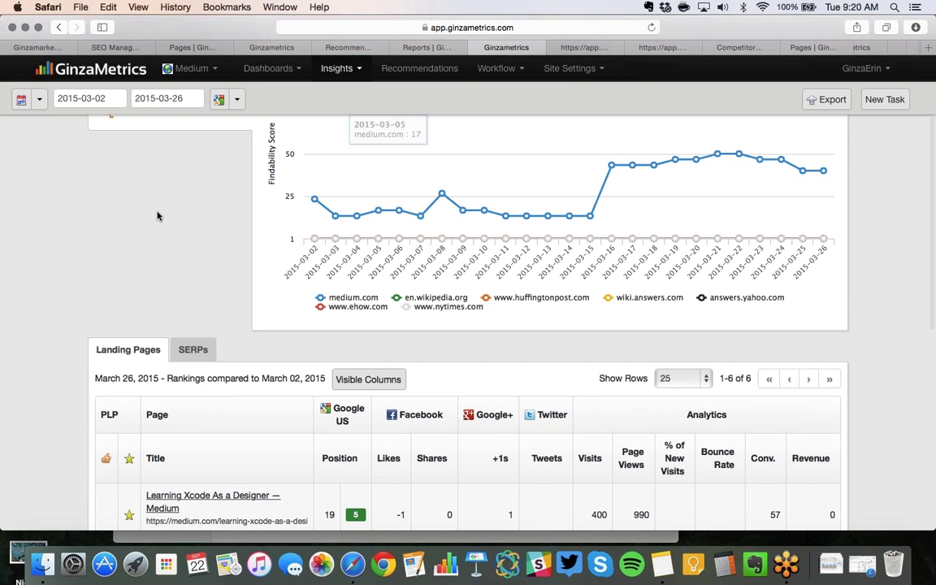
{"action": "left_click", "coordinate": [428, 50]}
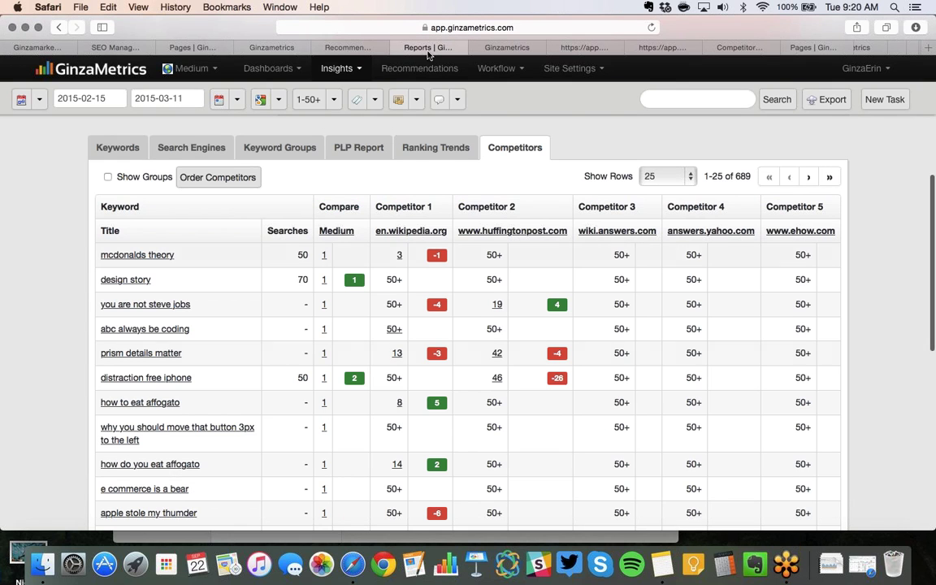
{"action": "left_click", "coordinate": [517, 46]}
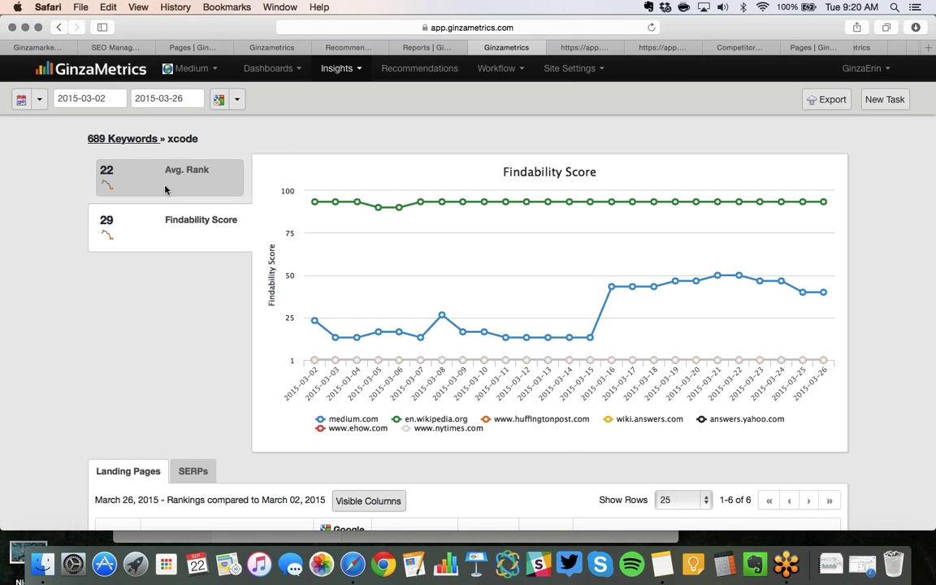
{"action": "scroll", "coordinate": [156, 381], "scroll_direction": "down", "scroll_amount": 2}
{"action": "scroll", "coordinate": [156, 381], "scroll_direction": "down", "scroll_amount": 3}
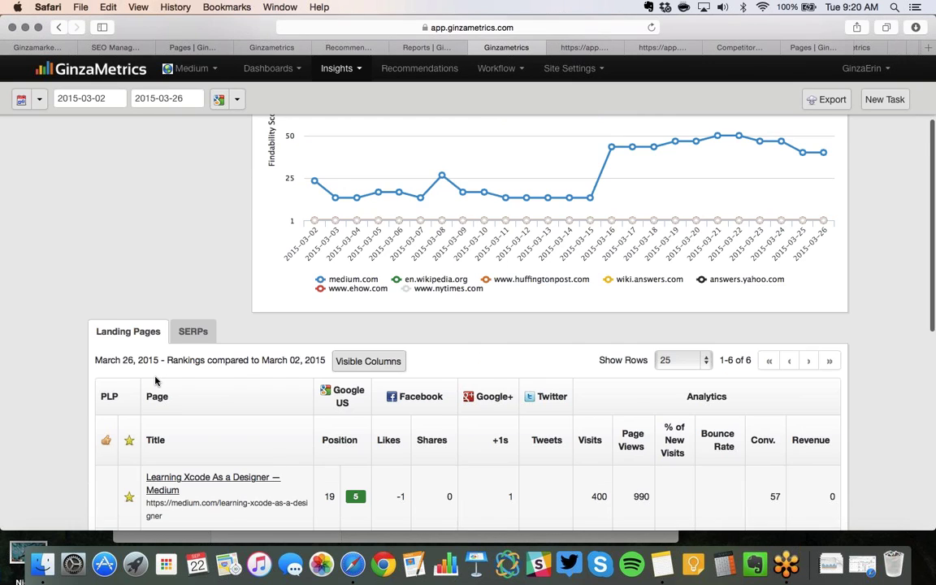
{"action": "scroll", "coordinate": [156, 381], "scroll_direction": "down", "scroll_amount": 5}
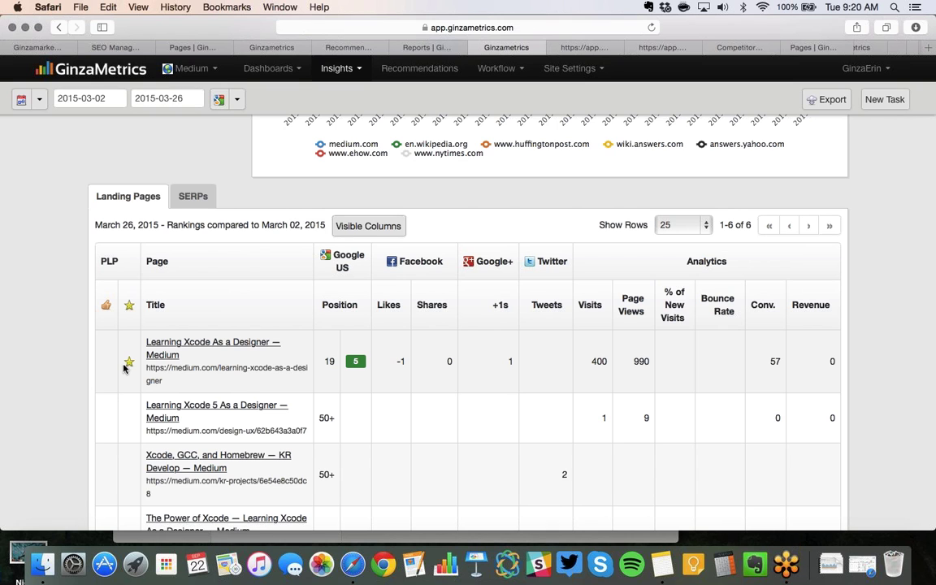
{"action": "left_click", "coordinate": [192, 197]}
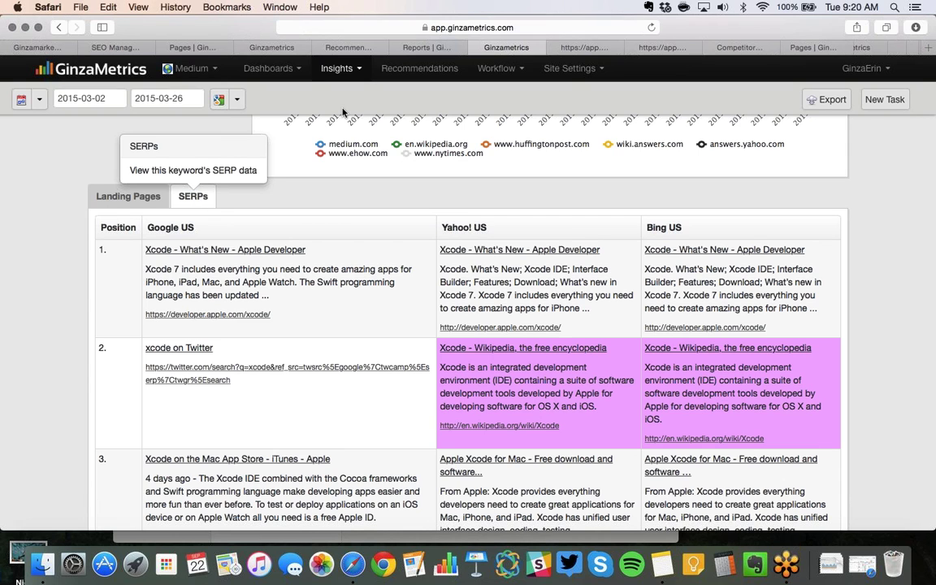
Step: Examine the social media comparison of Medium and its competitors, from Twitter and Facebook through Slideshare and LinkedIn
{"action": "left_click", "coordinate": [572, 47]}
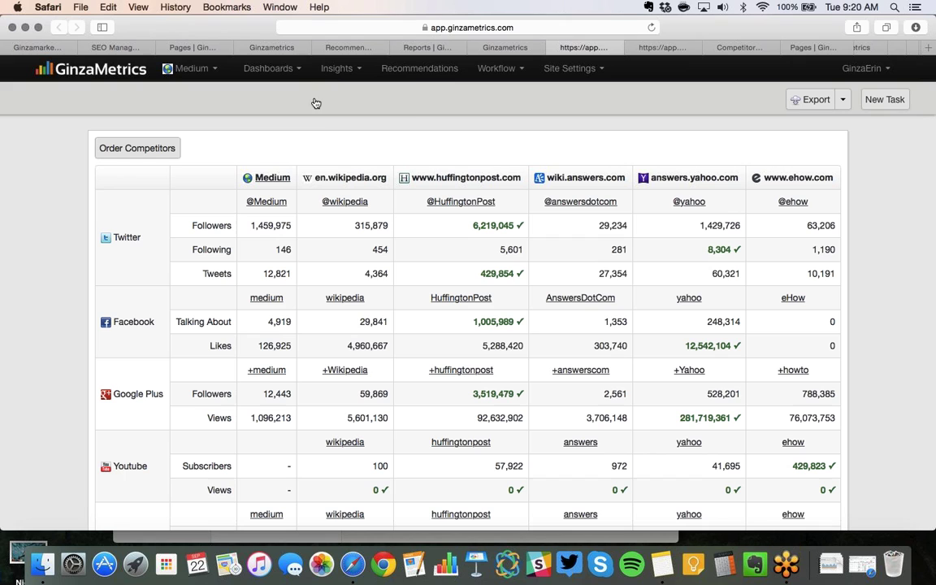
{"action": "left_click", "coordinate": [339, 72]}
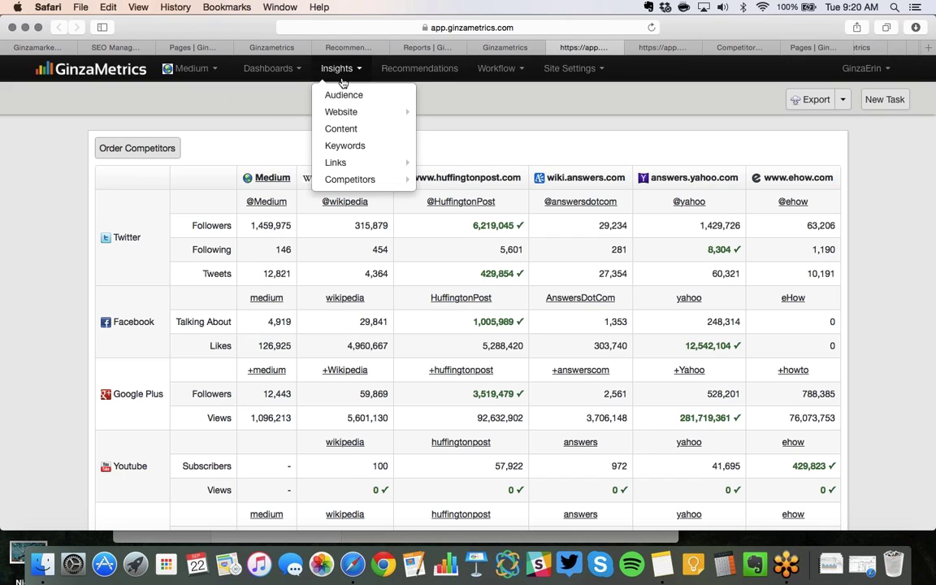
{"action": "left_click", "coordinate": [57, 194]}
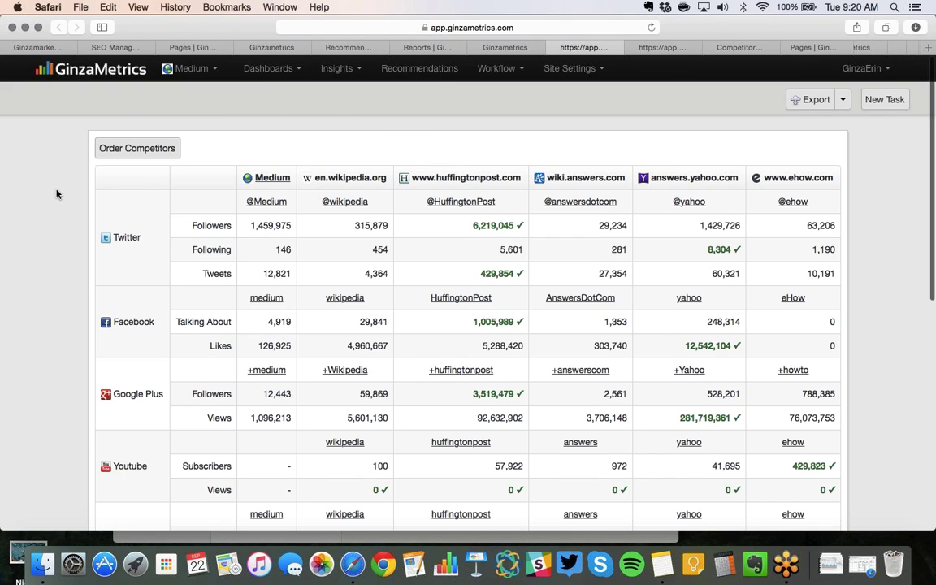
{"action": "scroll", "coordinate": [57, 195], "scroll_direction": "down", "scroll_amount": 2}
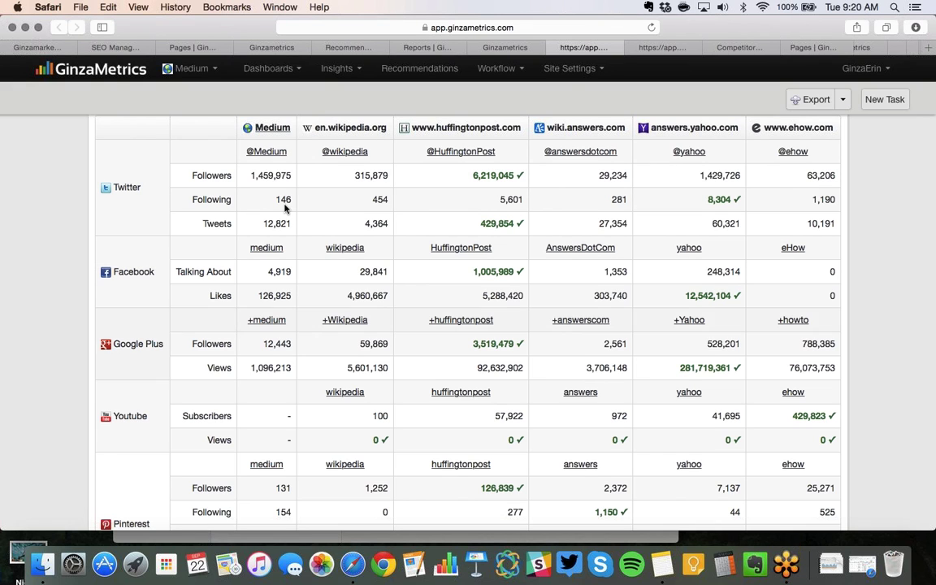
{"action": "scroll", "coordinate": [372, 468], "scroll_direction": "down", "scroll_amount": 1}
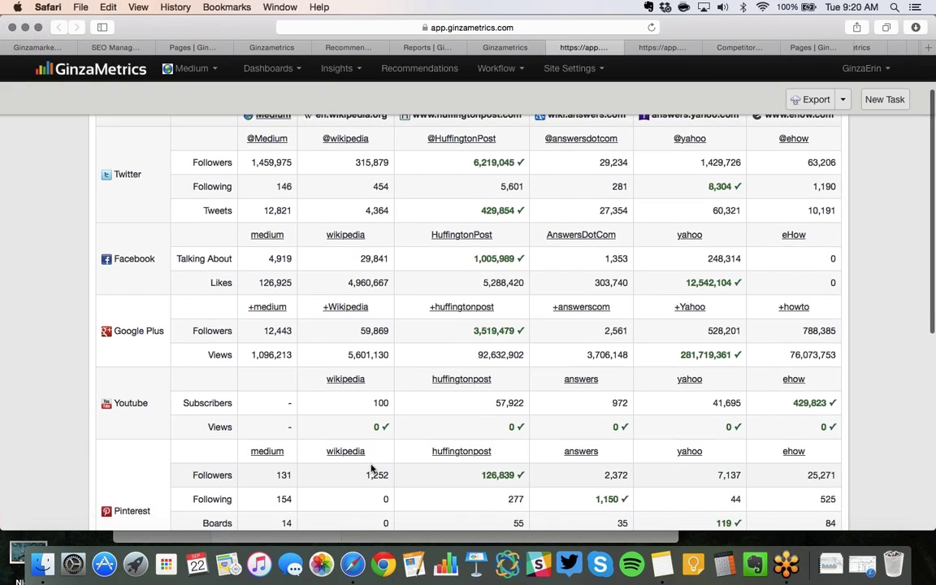
{"action": "scroll", "coordinate": [372, 468], "scroll_direction": "down", "scroll_amount": 5}
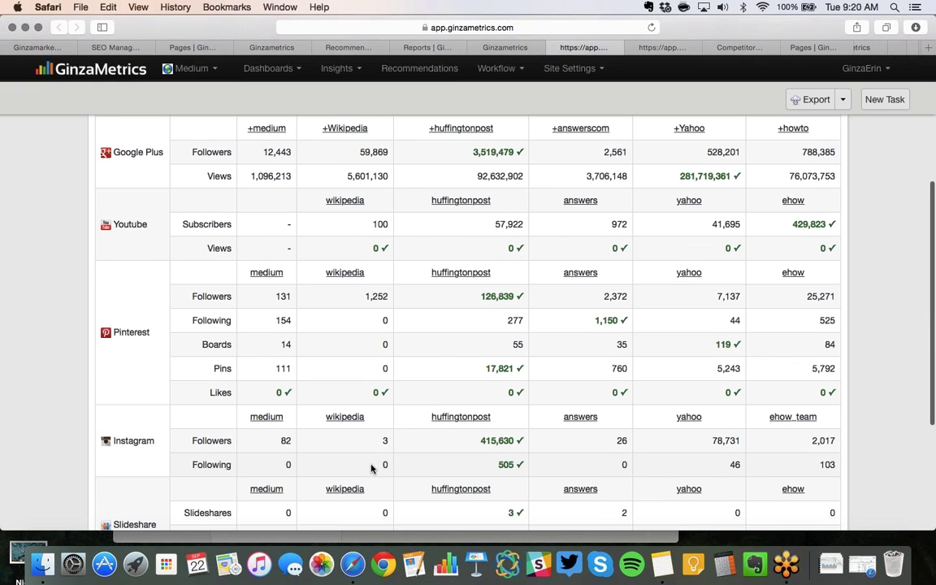
{"action": "scroll", "coordinate": [371, 468], "scroll_direction": "down", "scroll_amount": 3}
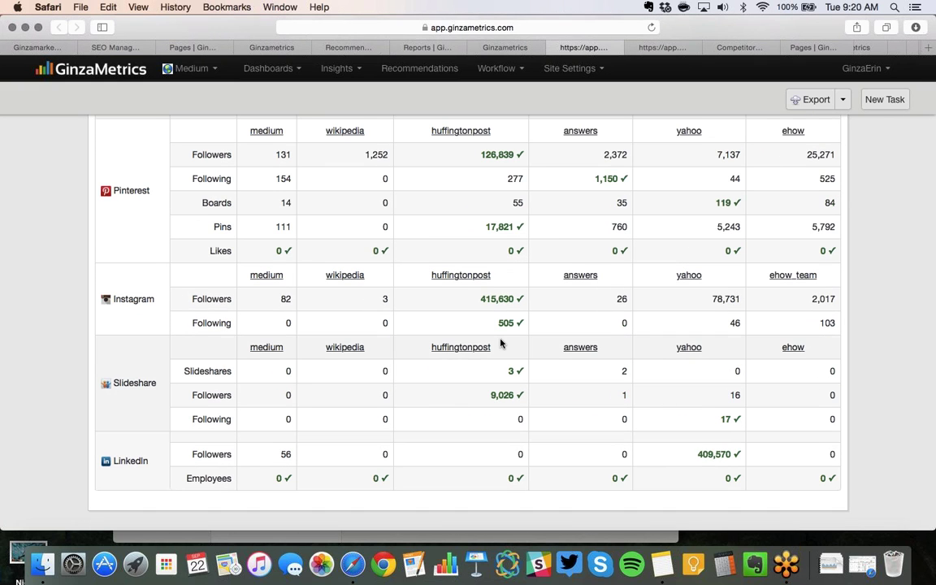
{"action": "scroll", "coordinate": [501, 344], "scroll_direction": "up", "scroll_amount": 5}
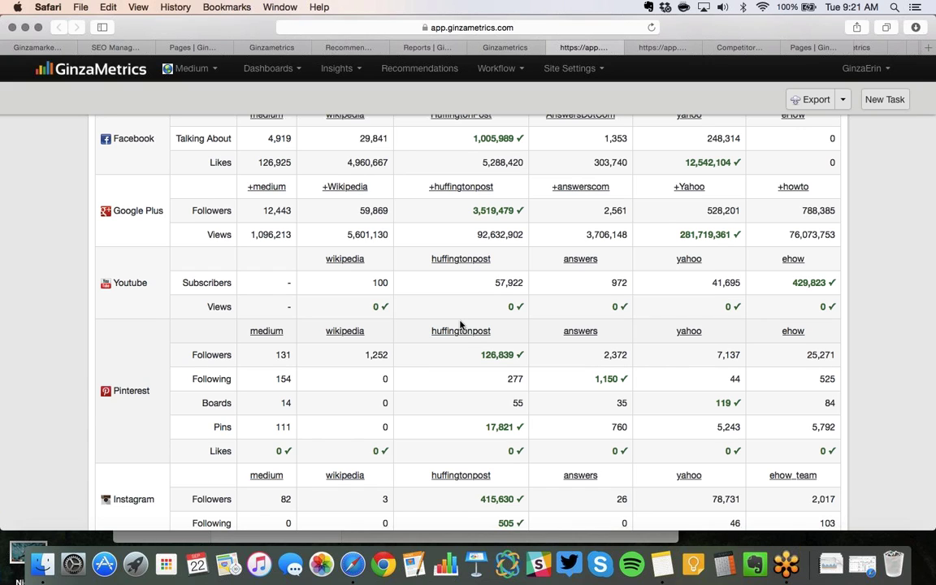
{"action": "scroll", "coordinate": [460, 333], "scroll_direction": "down", "scroll_amount": 2}
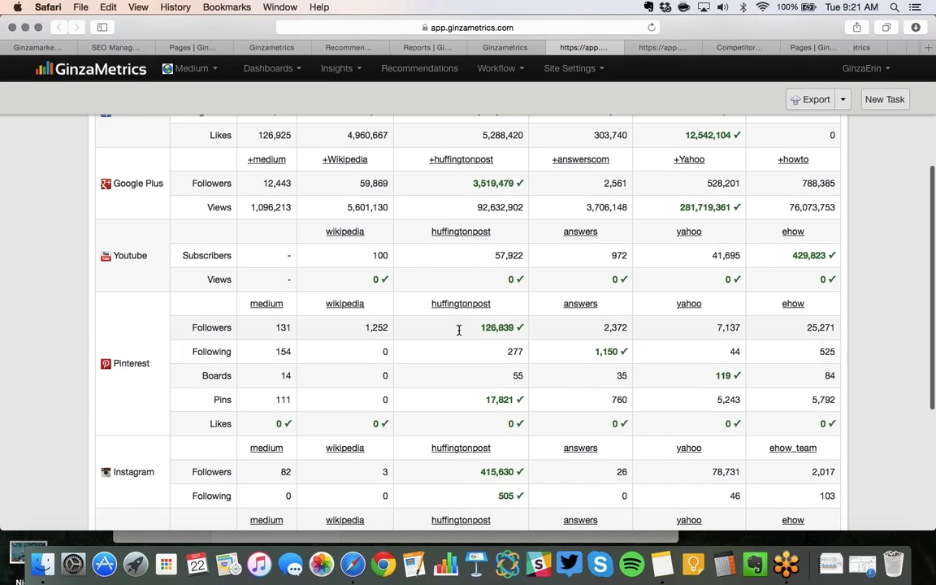
{"action": "left_click", "coordinate": [654, 50]}
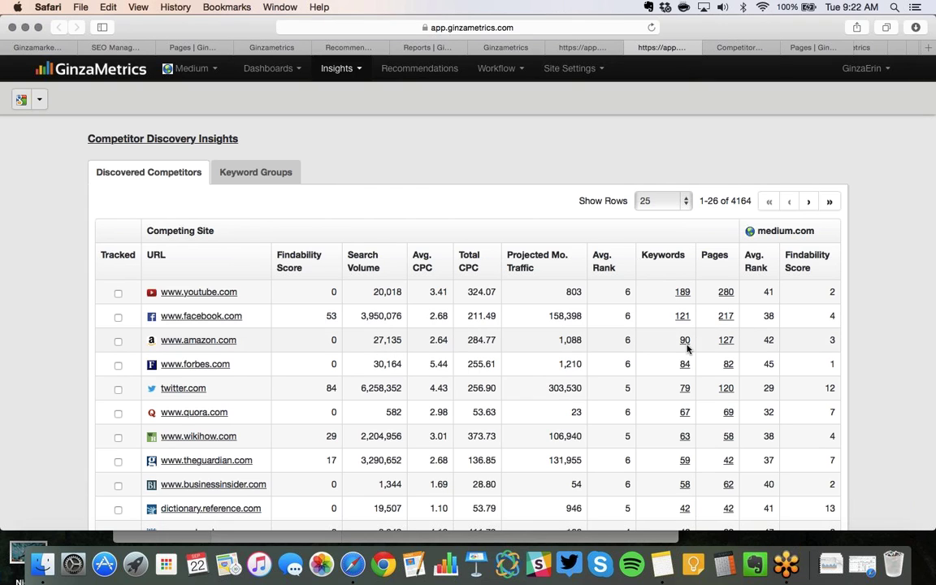
{"action": "left_click", "coordinate": [118, 342]}
{"action": "left_click", "coordinate": [265, 171]}
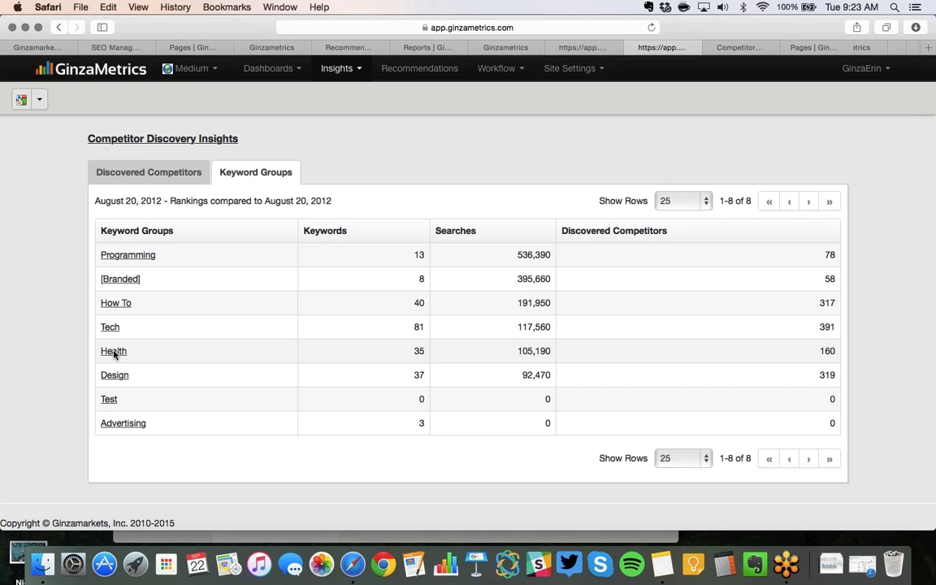
{"action": "left_click", "coordinate": [157, 176]}
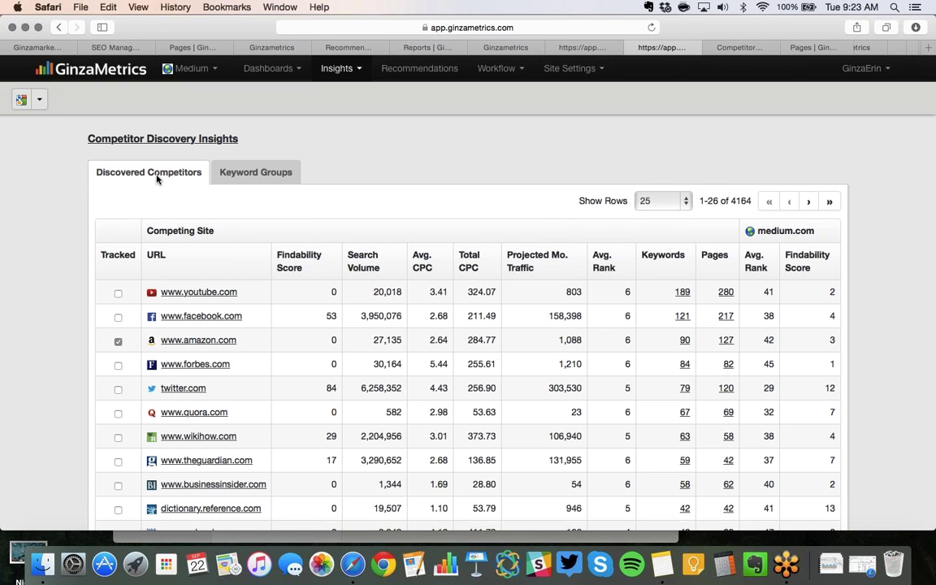
Step: Review the site's competitor settings, including the domain entry, the list of tracked competitors and the valid domain name formats
{"action": "left_click", "coordinate": [731, 48]}
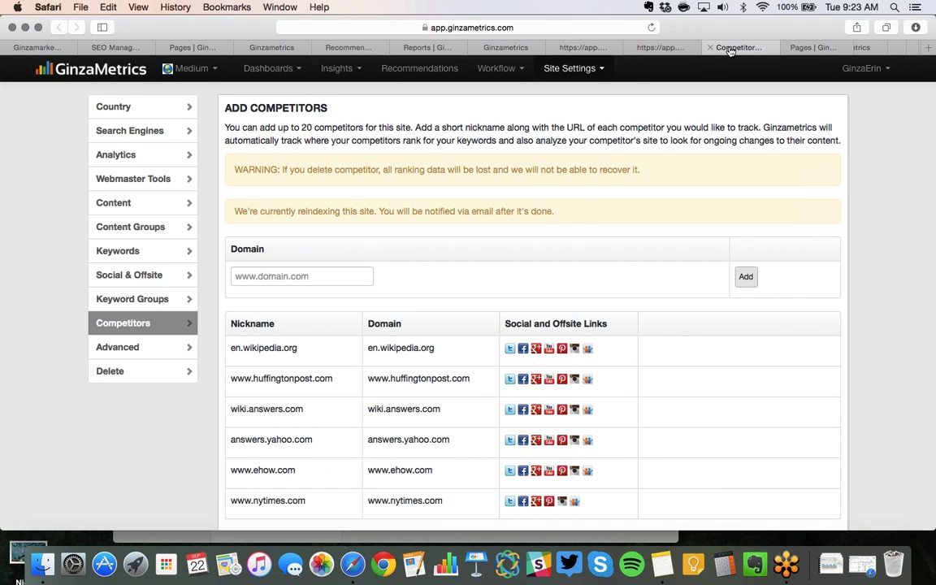
{"action": "left_click", "coordinate": [592, 71]}
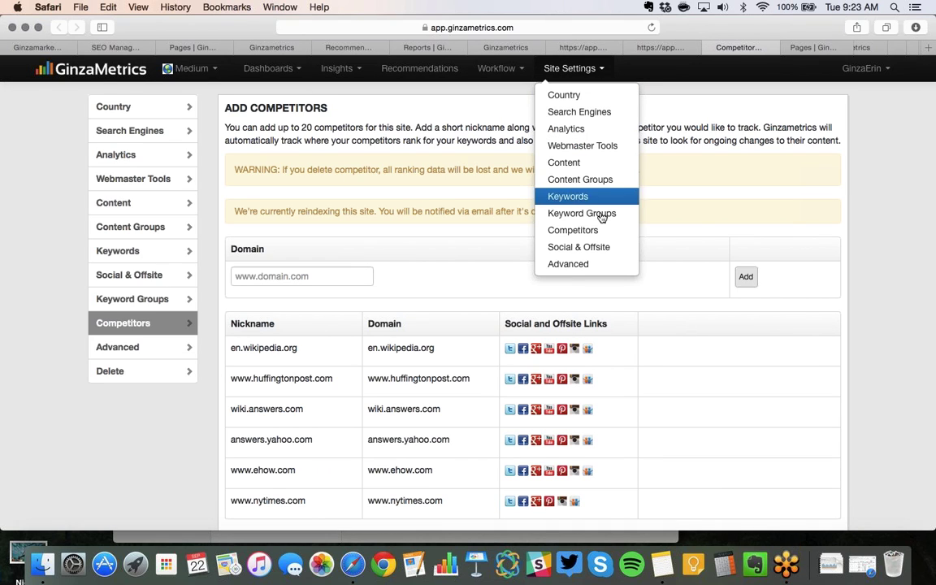
{"action": "left_click", "coordinate": [357, 261]}
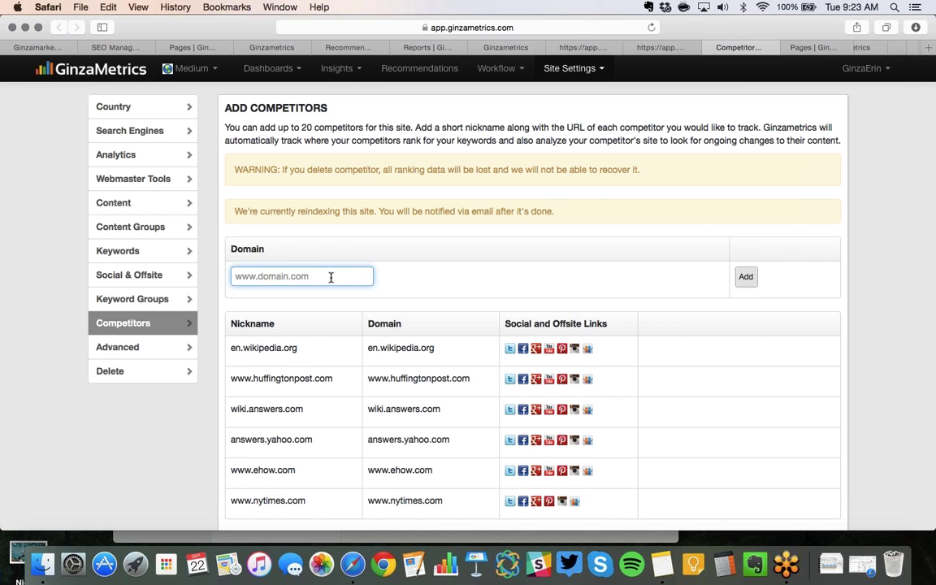
{"action": "left_click", "coordinate": [429, 286]}
{"action": "scroll", "coordinate": [429, 286], "scroll_direction": "down", "scroll_amount": 5}
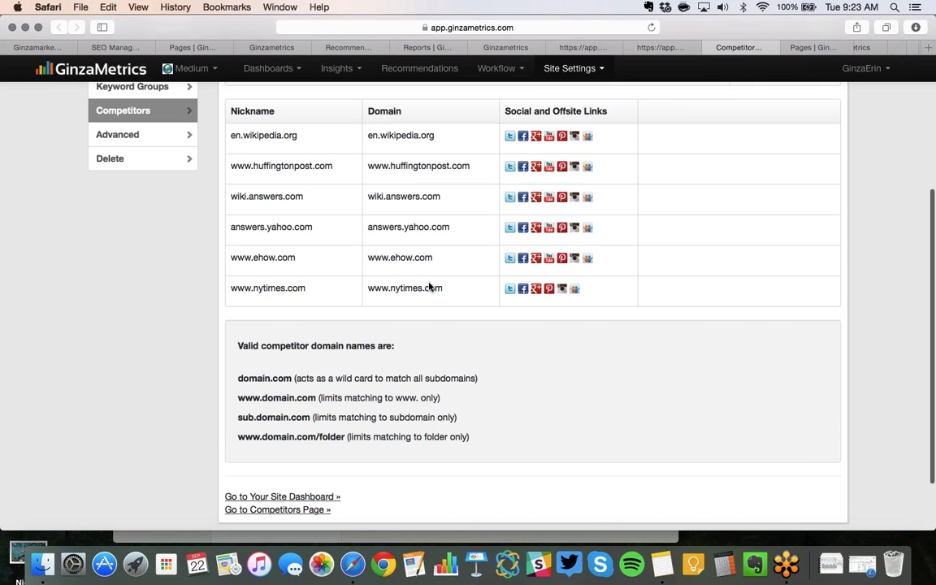
{"action": "scroll", "coordinate": [305, 464], "scroll_direction": "up", "scroll_amount": 2}
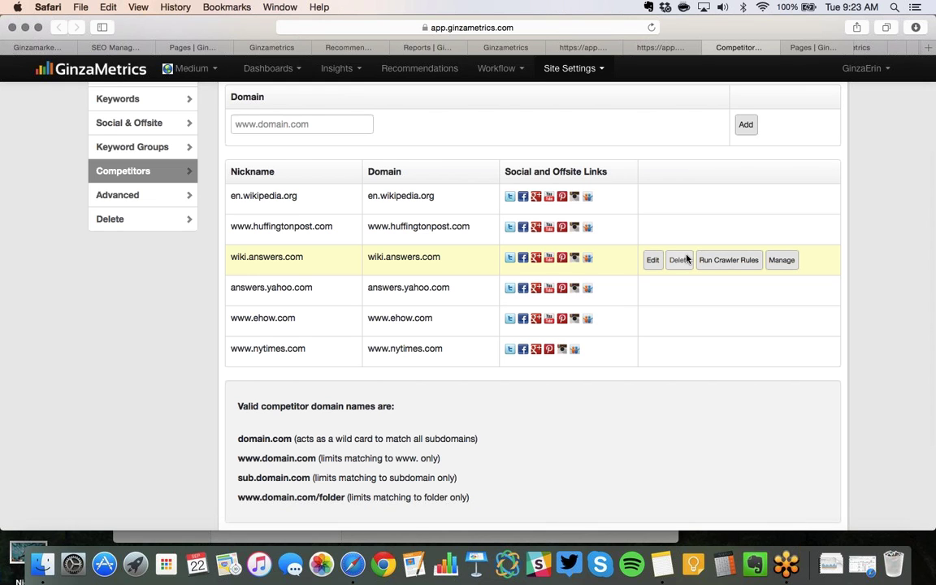
{"action": "scroll", "coordinate": [686, 259], "scroll_direction": "up", "scroll_amount": 5}
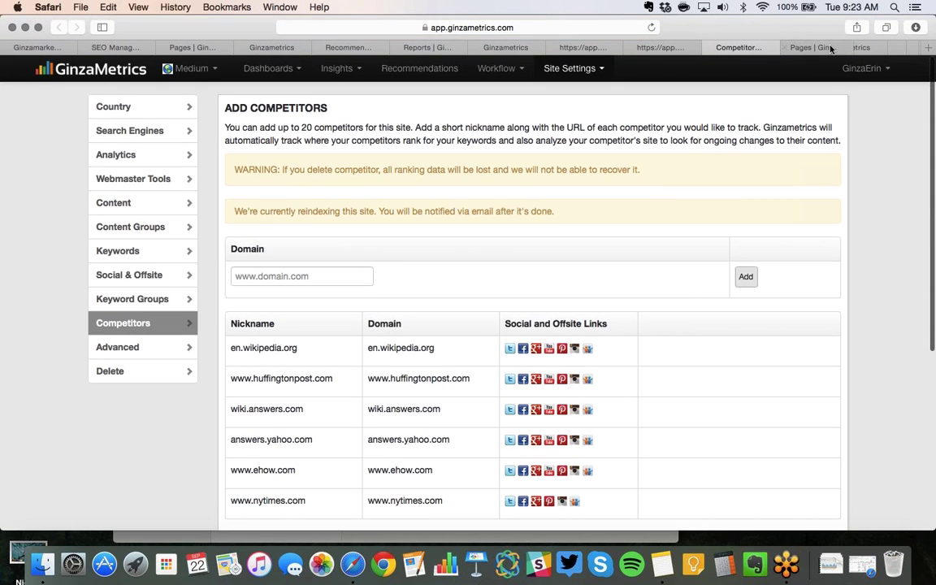
{"action": "left_click", "coordinate": [817, 48]}
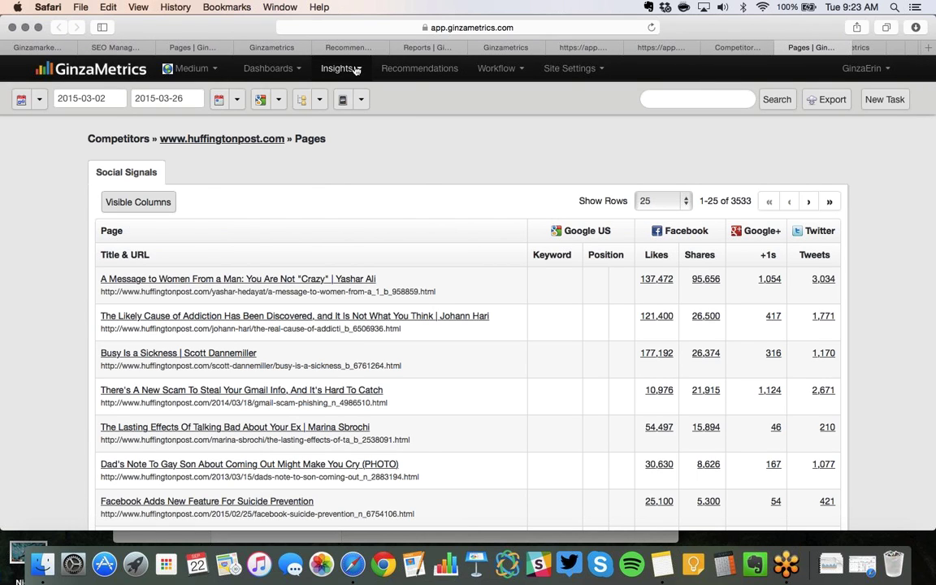
{"action": "left_click", "coordinate": [321, 65]}
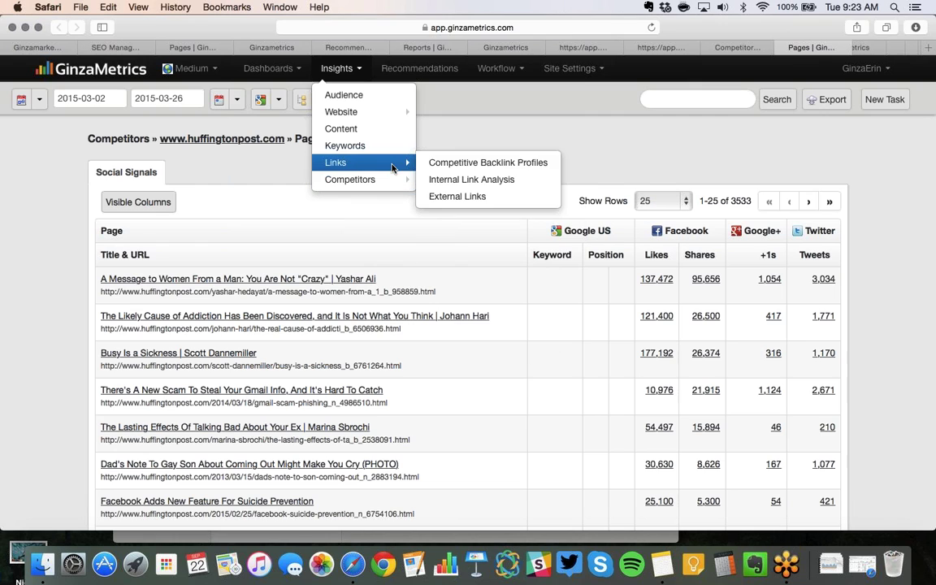
{"action": "left_click", "coordinate": [499, 149]}
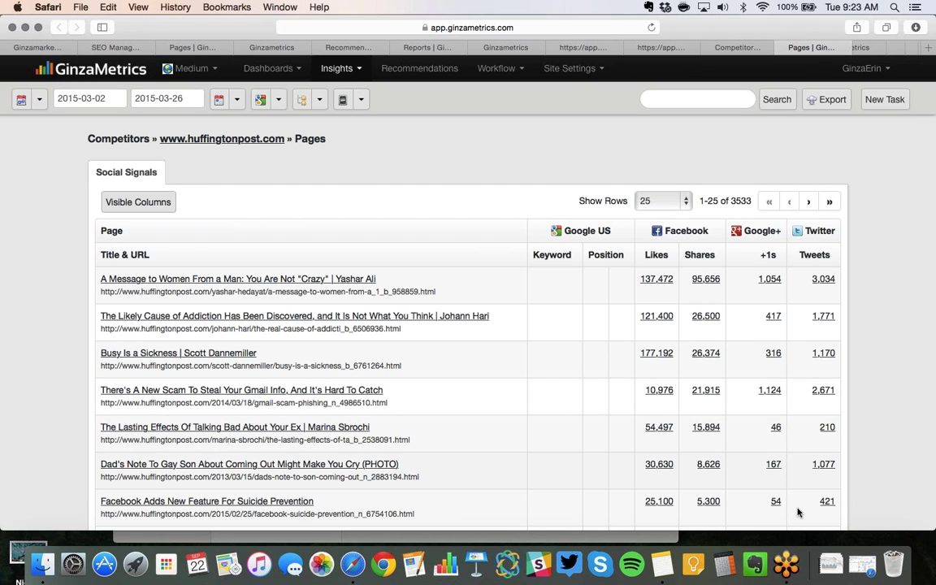
{"action": "scroll", "coordinate": [727, 339], "scroll_direction": "down", "scroll_amount": 6}
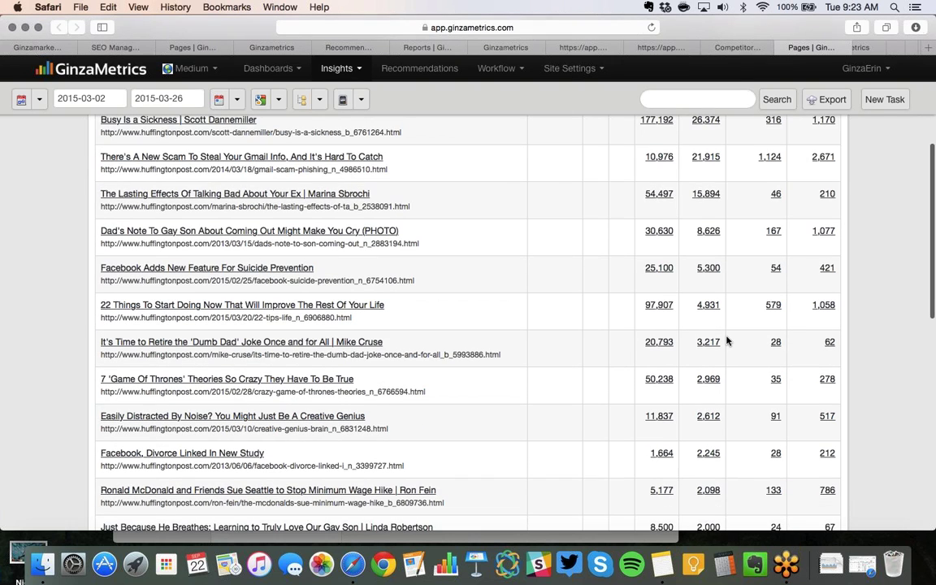
{"action": "scroll", "coordinate": [727, 340], "scroll_direction": "up", "scroll_amount": 6}
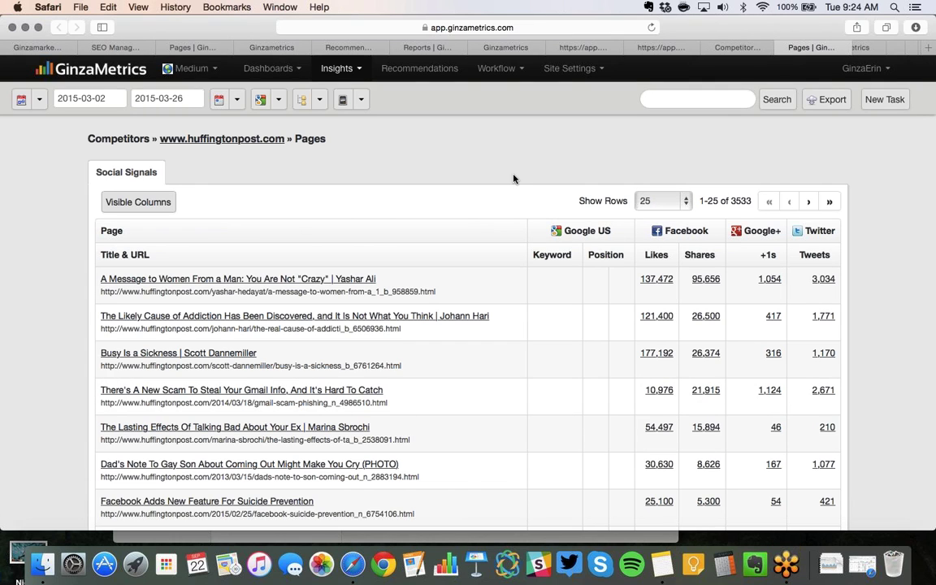
{"action": "left_click", "coordinate": [298, 99]}
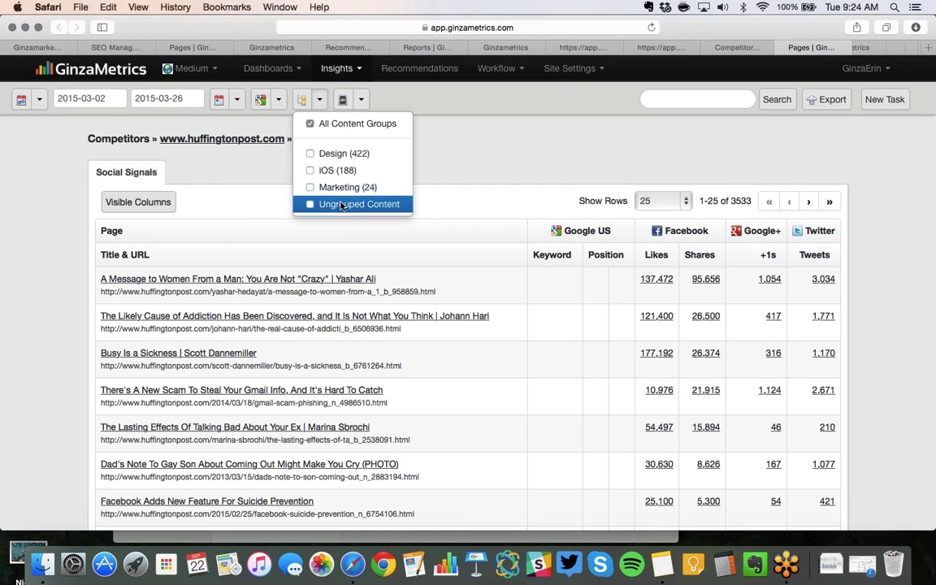
{"action": "left_click", "coordinate": [358, 99]}
{"action": "left_click", "coordinate": [358, 99]}
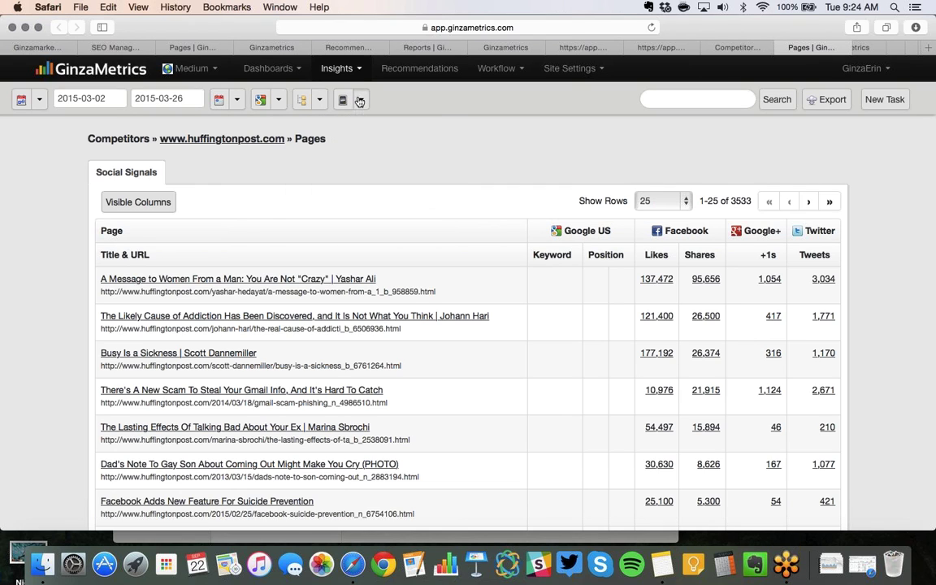
{"action": "scroll", "coordinate": [568, 47], "scroll_direction": "left", "scroll_amount": 5}
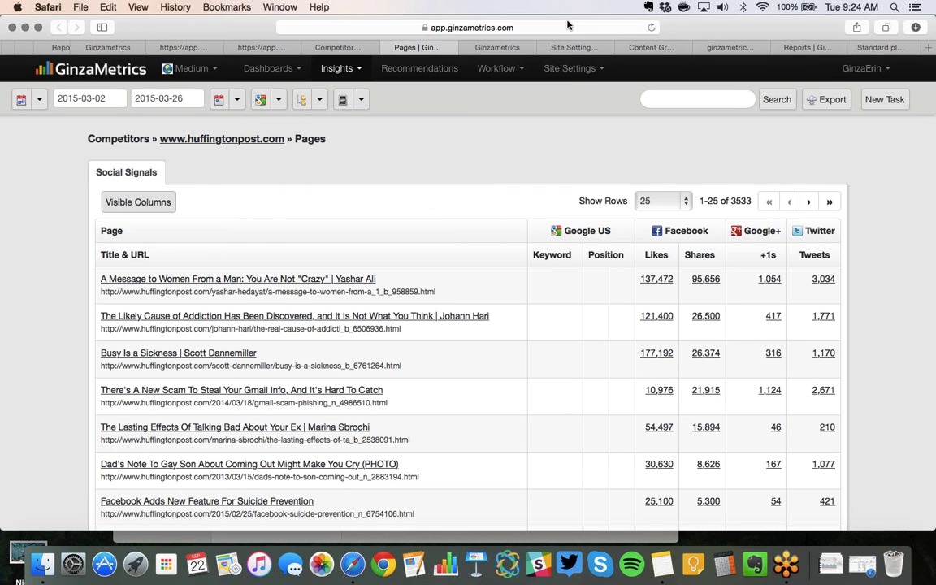
{"action": "left_click", "coordinate": [476, 49]}
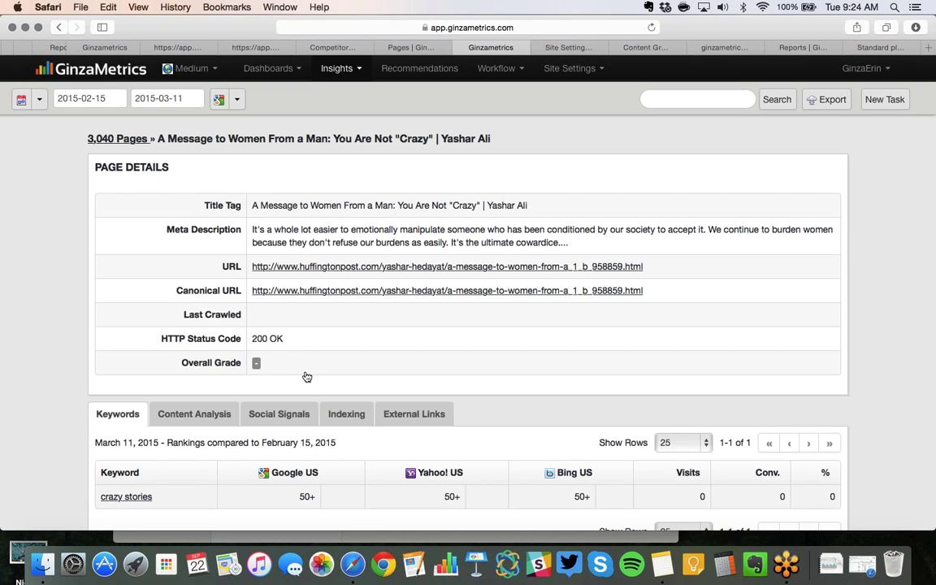
{"action": "left_click", "coordinate": [267, 413]}
{"action": "scroll", "coordinate": [356, 462], "scroll_direction": "down", "scroll_amount": 3}
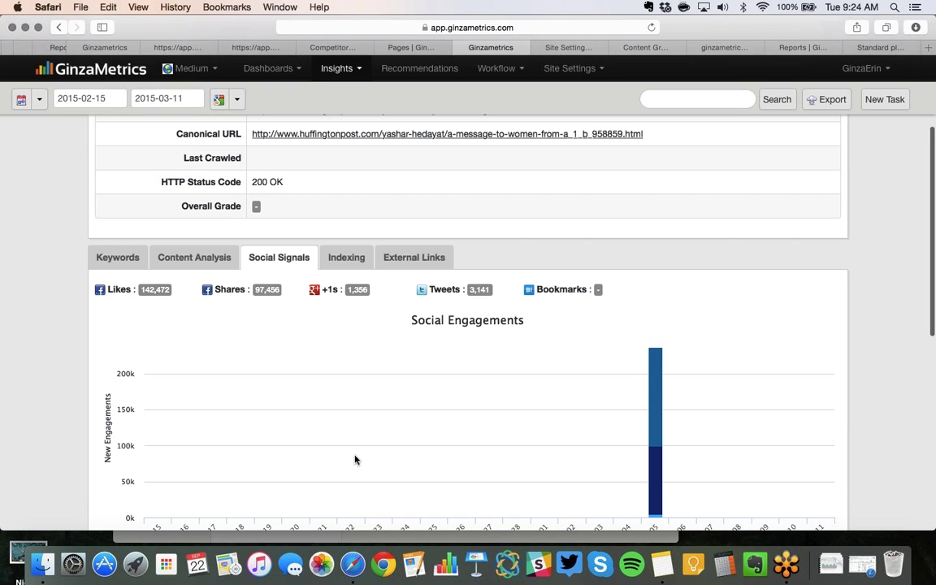
{"action": "left_click", "coordinate": [409, 259]}
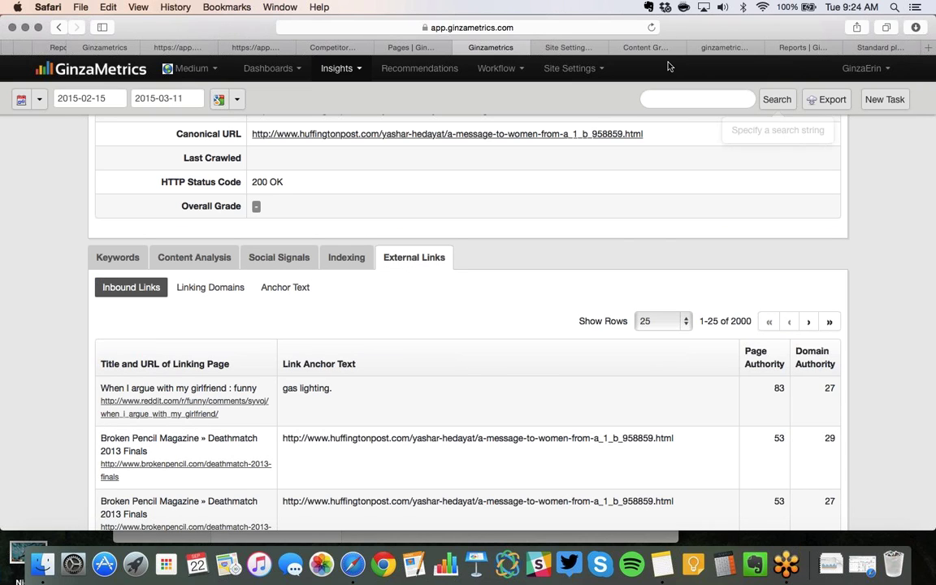
Step: Browse the keyword discovery categories through Apparel, Clothing and Children's Clothing to Baby & Toddler Clothing, and return the category to All
{"action": "left_click", "coordinate": [534, 49]}
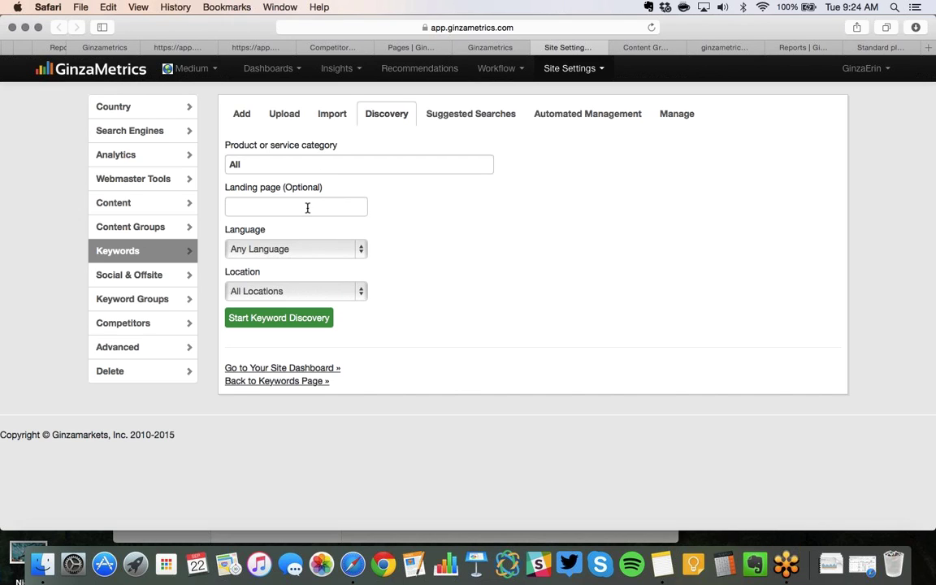
{"action": "left_click", "coordinate": [280, 163]}
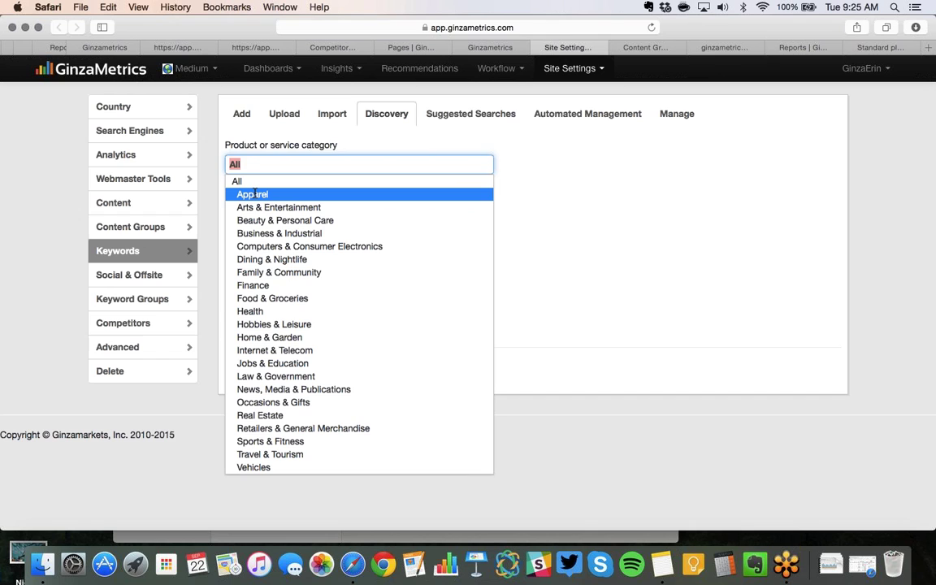
{"action": "left_click", "coordinate": [255, 193]}
{"action": "left_click", "coordinate": [273, 219]}
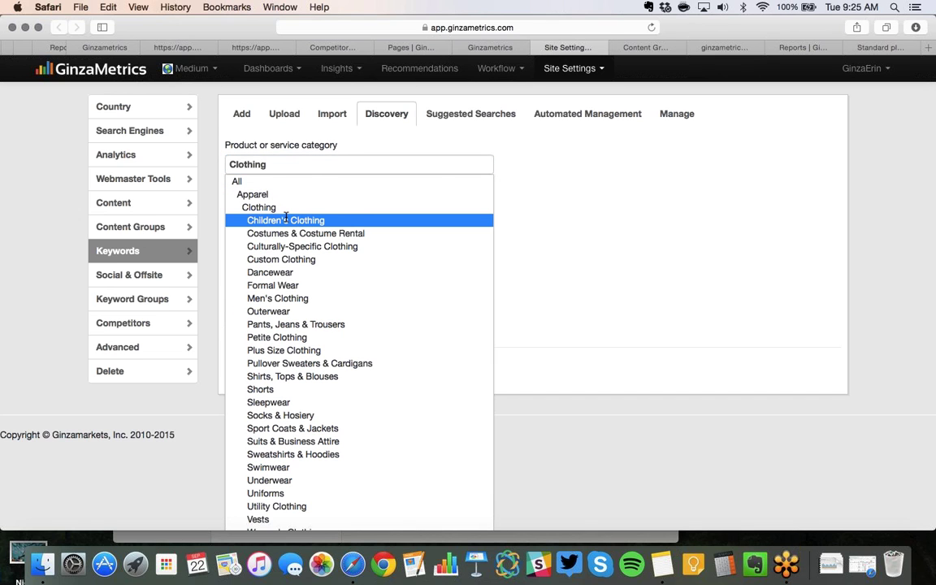
{"action": "left_click", "coordinate": [286, 219]}
{"action": "left_click", "coordinate": [293, 233]}
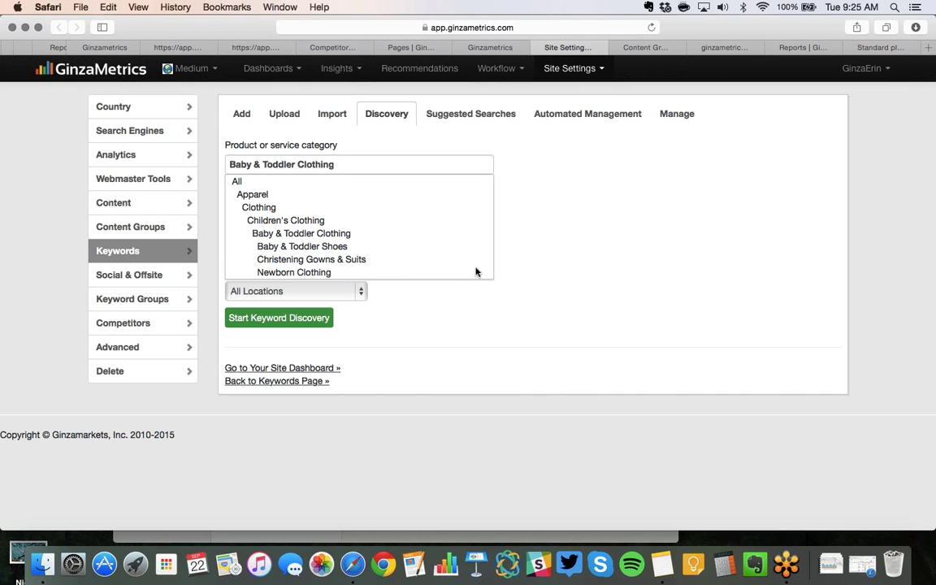
{"action": "left_click", "coordinate": [242, 181]}
{"action": "left_click", "coordinate": [571, 163]}
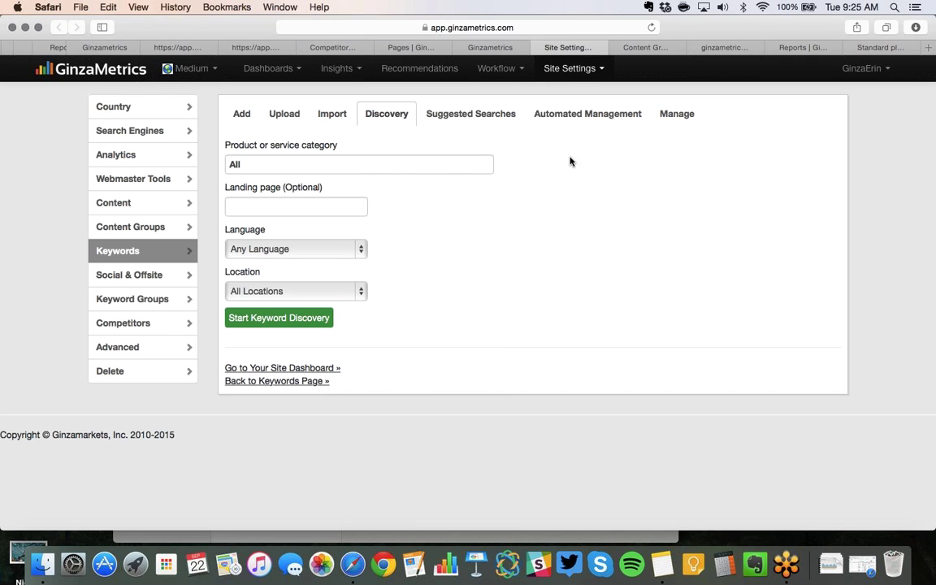
{"action": "left_click", "coordinate": [277, 210]}
{"action": "type", "text": "www"}
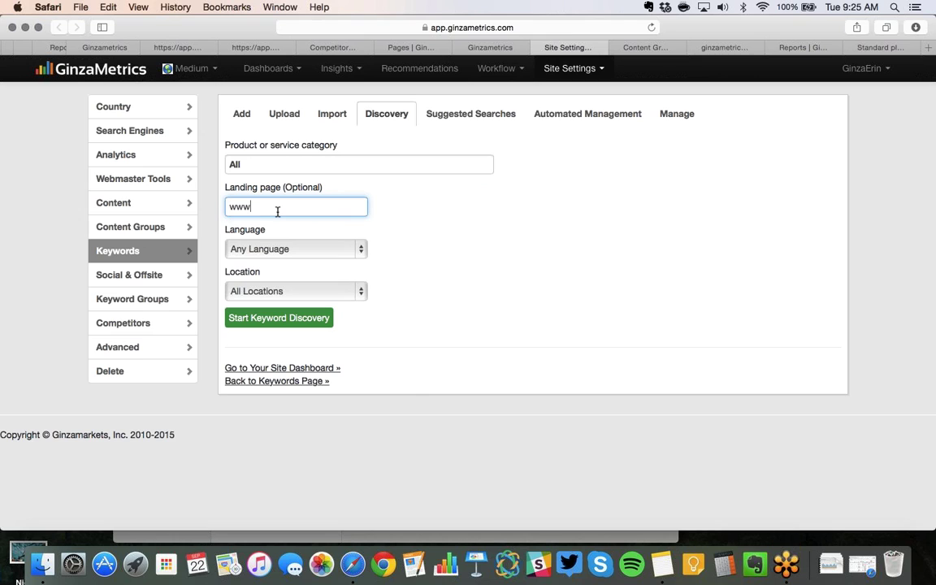
{"action": "type", "text": ".acme.com/anvils"}
{"action": "left_click_drag", "start_coordinate": [325, 206], "coordinate": [217, 204]}
{"action": "key", "text": "BackSpace"}
Step: Check the language and location options for keyword discovery without changing them
{"action": "left_click", "coordinate": [283, 252]}
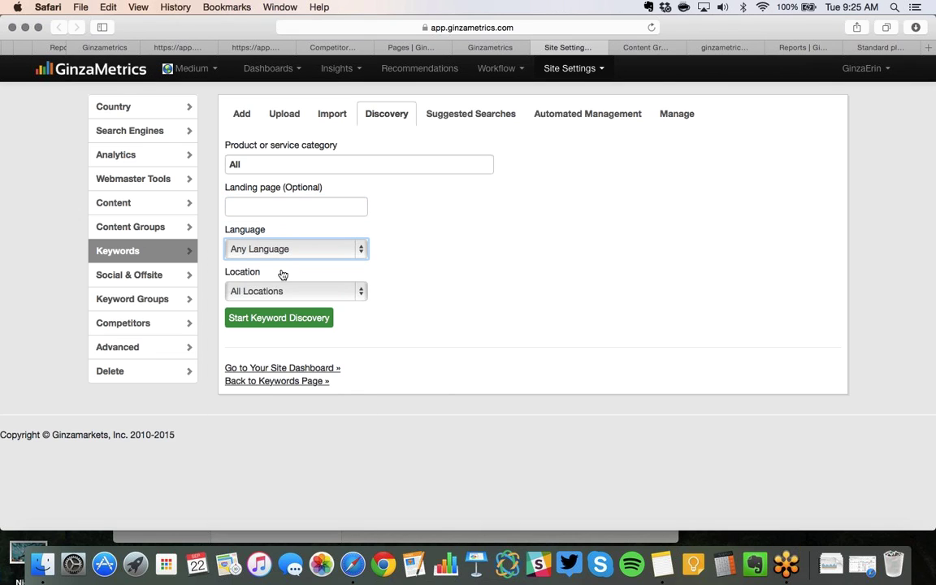
{"action": "left_click", "coordinate": [282, 274]}
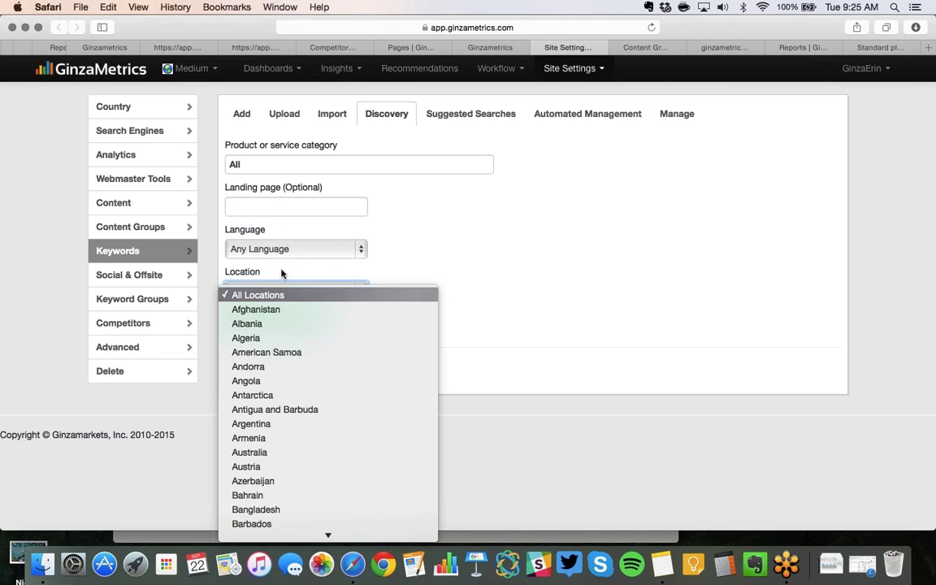
{"action": "left_click", "coordinate": [456, 269]}
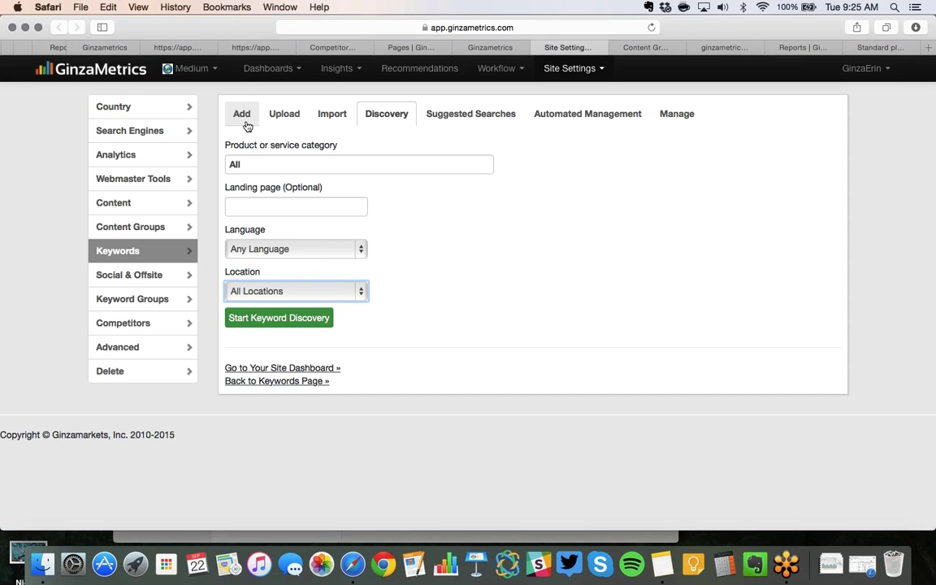
Step: Review the suggested searches settings for keywords, checking the keyword and source filters without changing them
{"action": "left_click", "coordinate": [470, 120]}
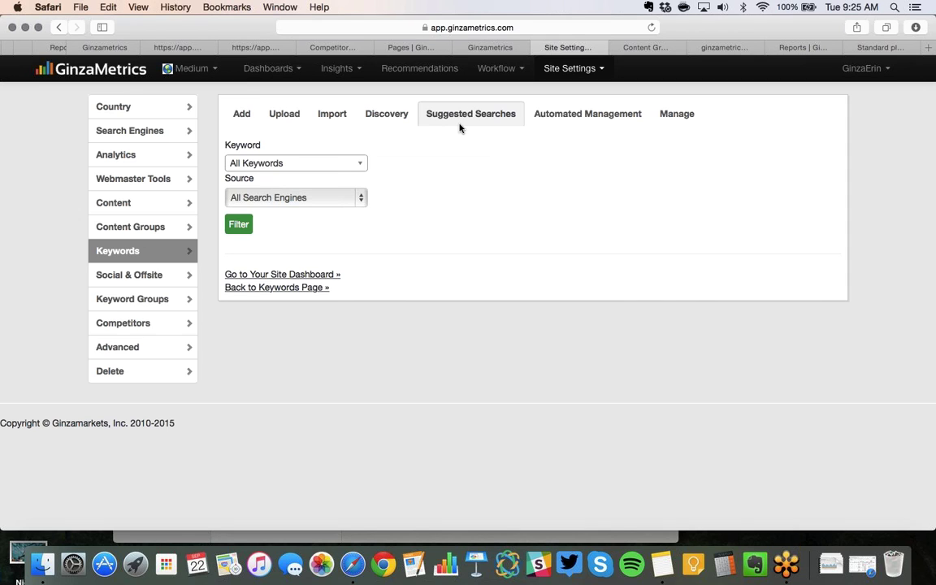
{"action": "left_click", "coordinate": [360, 165]}
{"action": "left_click", "coordinate": [366, 166]}
{"action": "left_click", "coordinate": [363, 196]}
{"action": "left_click", "coordinate": [363, 201]}
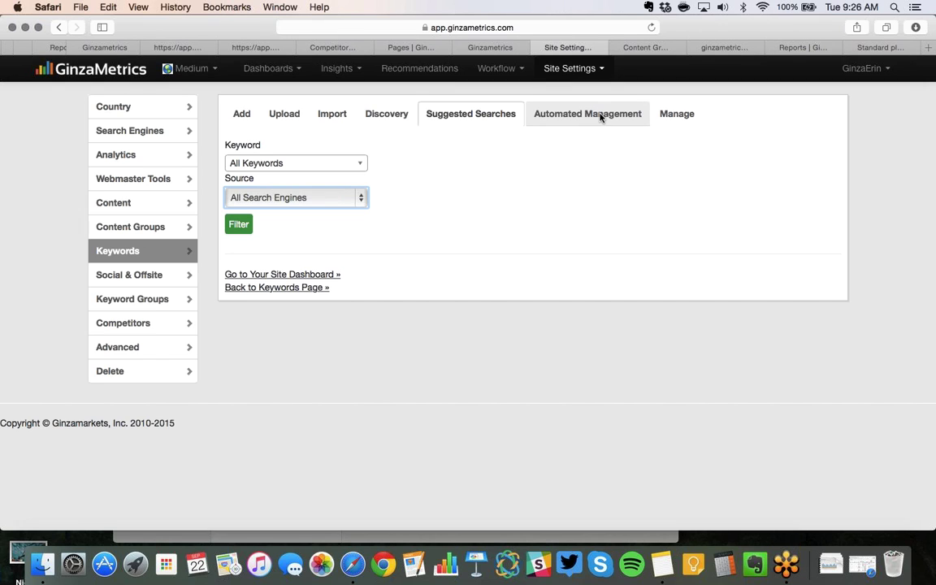
Step: Review the site's content group settings, including the group name entry and the matching title and URL rules
{"action": "left_click", "coordinate": [656, 49]}
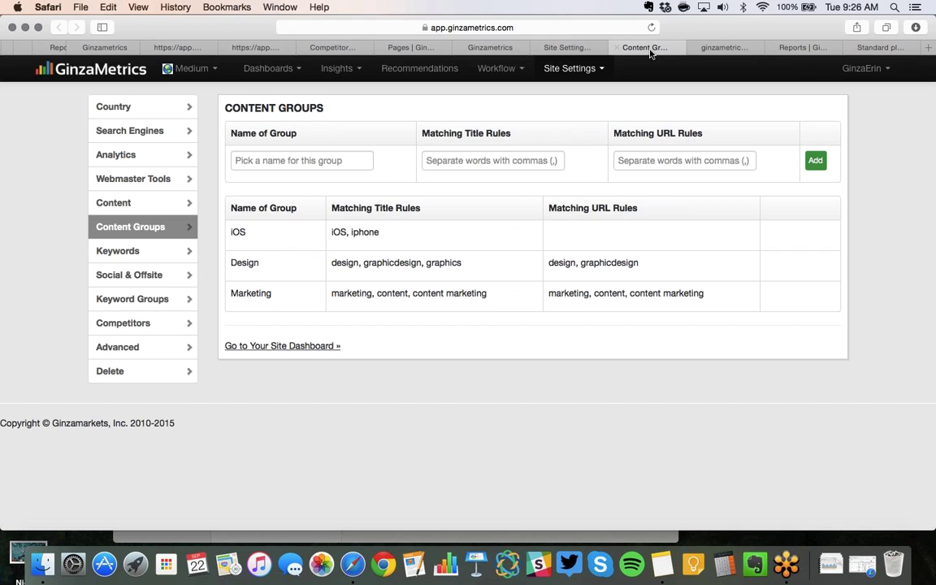
{"action": "left_click", "coordinate": [299, 171]}
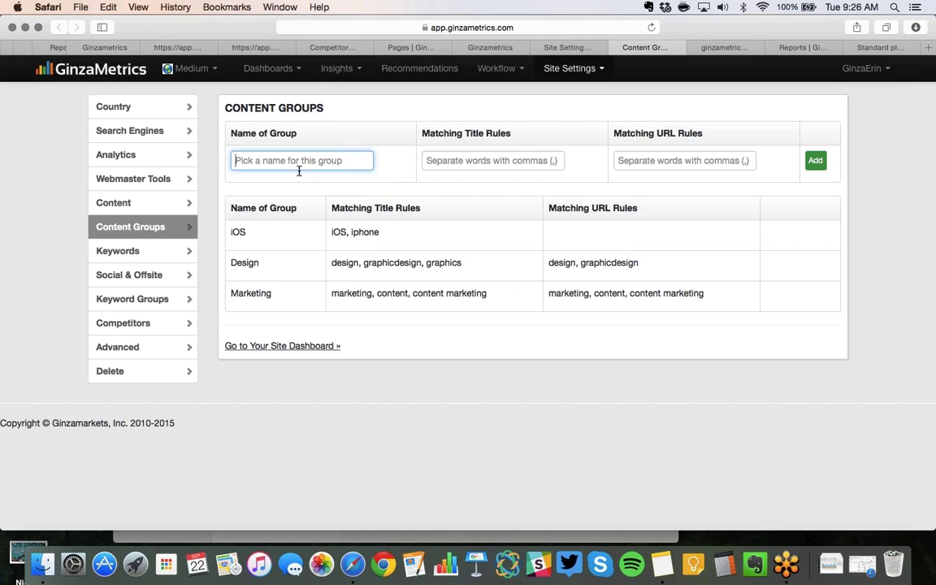
{"action": "left_click", "coordinate": [464, 119]}
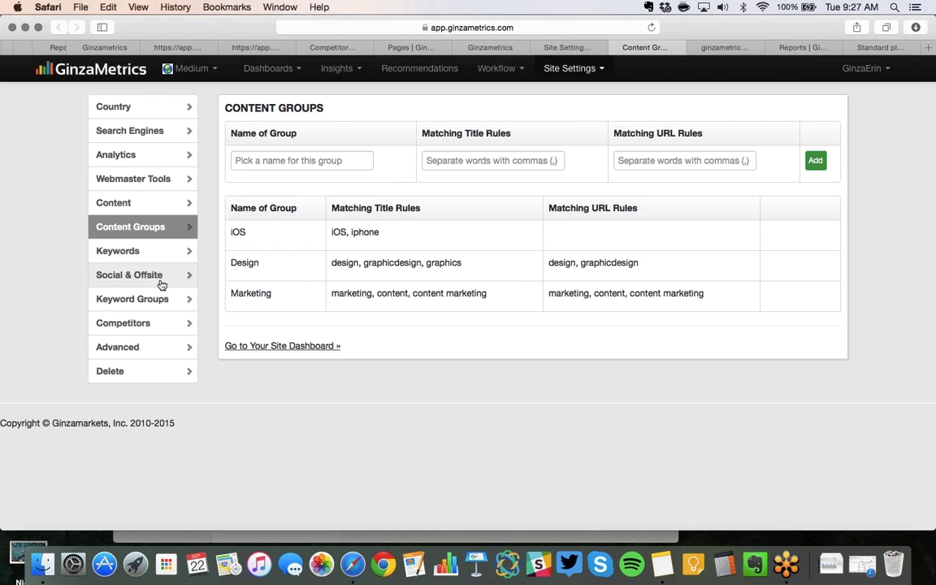
Step: Review the site's keyword group settings, including the existing groups and their matching word rules
{"action": "left_click", "coordinate": [155, 306]}
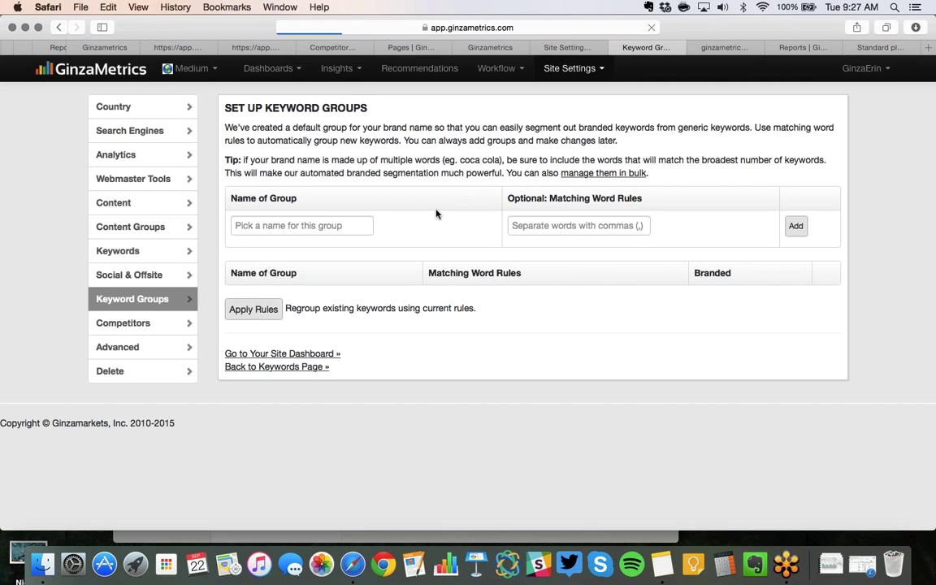
{"action": "scroll", "coordinate": [423, 243], "scroll_direction": "down", "scroll_amount": 1}
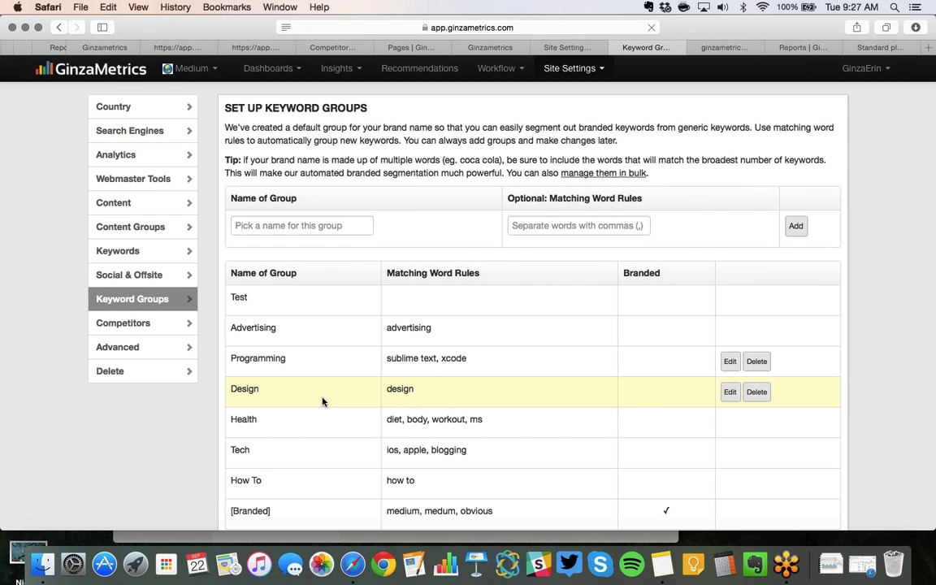
{"action": "scroll", "coordinate": [322, 400], "scroll_direction": "down", "scroll_amount": 5}
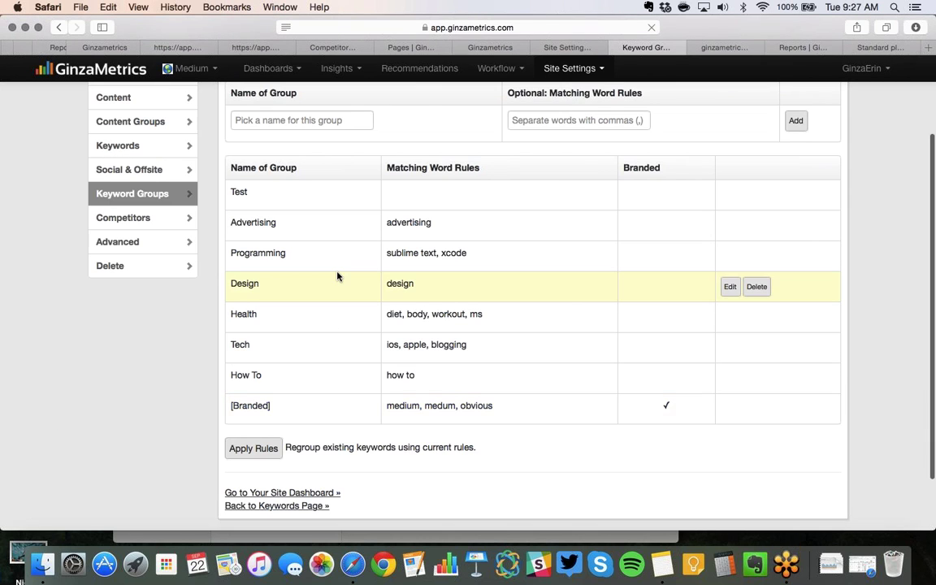
{"action": "scroll", "coordinate": [339, 273], "scroll_direction": "up", "scroll_amount": 5}
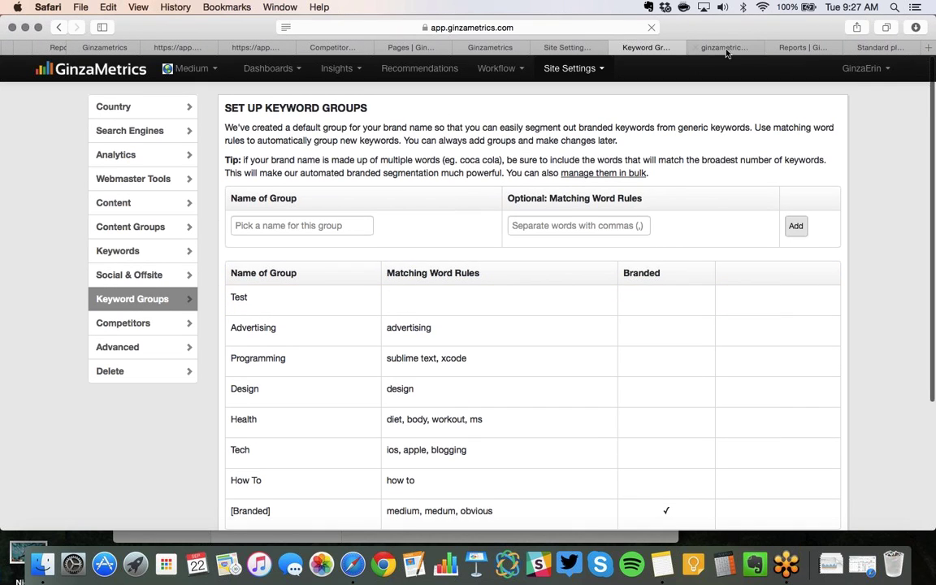
{"action": "left_click", "coordinate": [720, 49]}
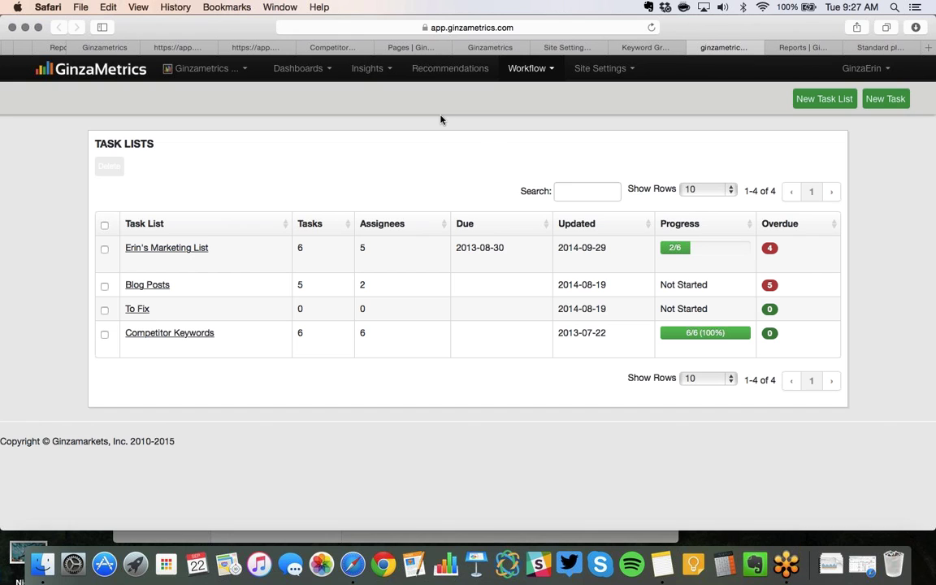
{"action": "left_click", "coordinate": [417, 49]}
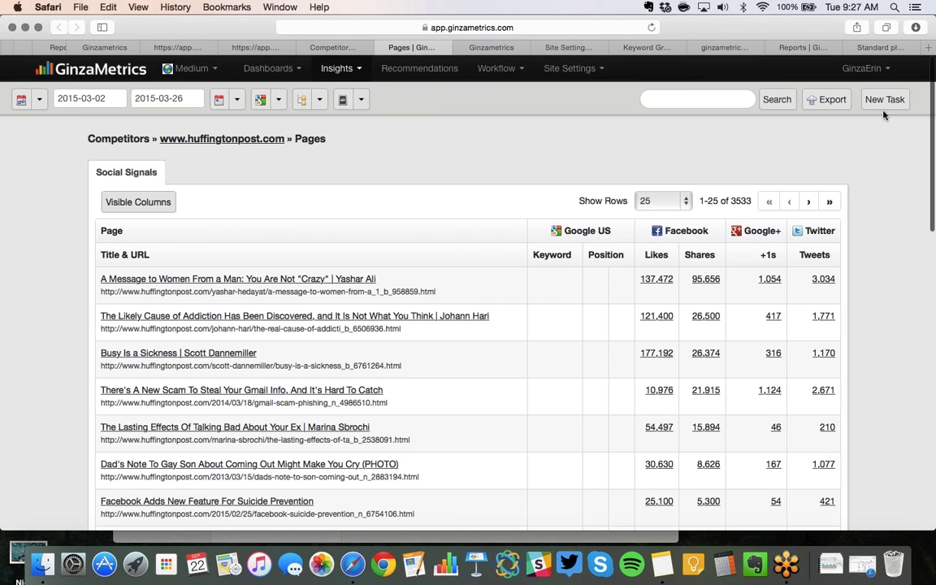
{"action": "left_click", "coordinate": [884, 105]}
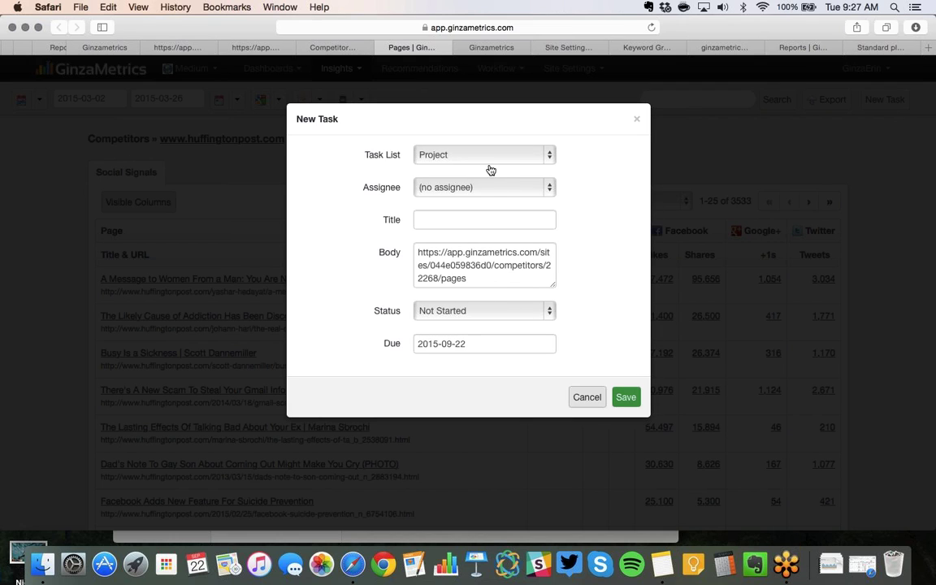
{"action": "left_click", "coordinate": [488, 197]}
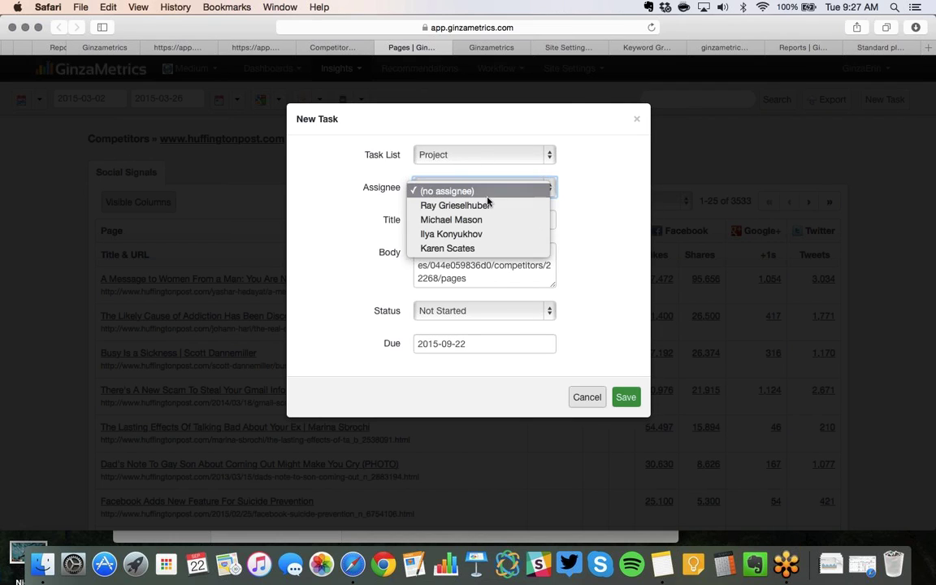
{"action": "left_click", "coordinate": [601, 181]}
{"action": "left_click", "coordinate": [429, 221]}
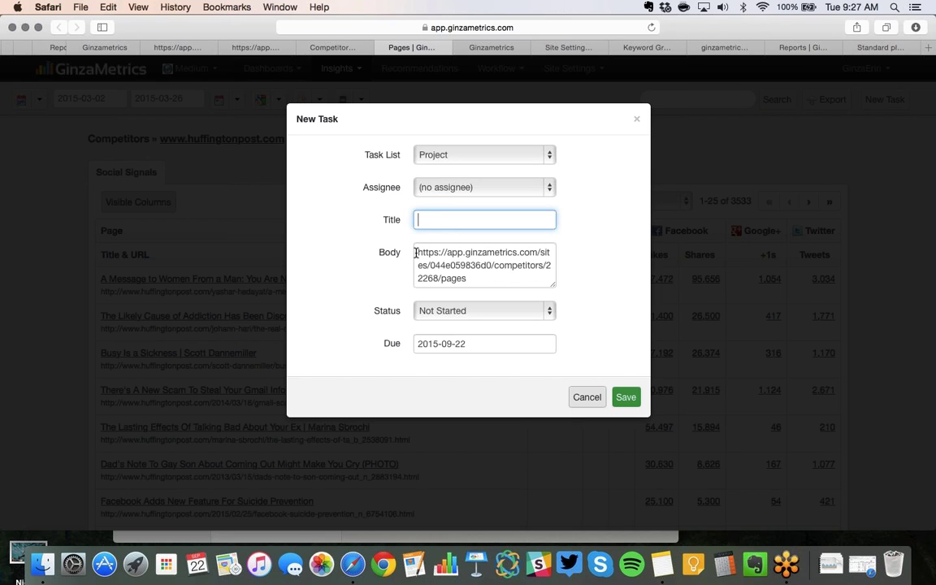
{"action": "left_click", "coordinate": [415, 252]}
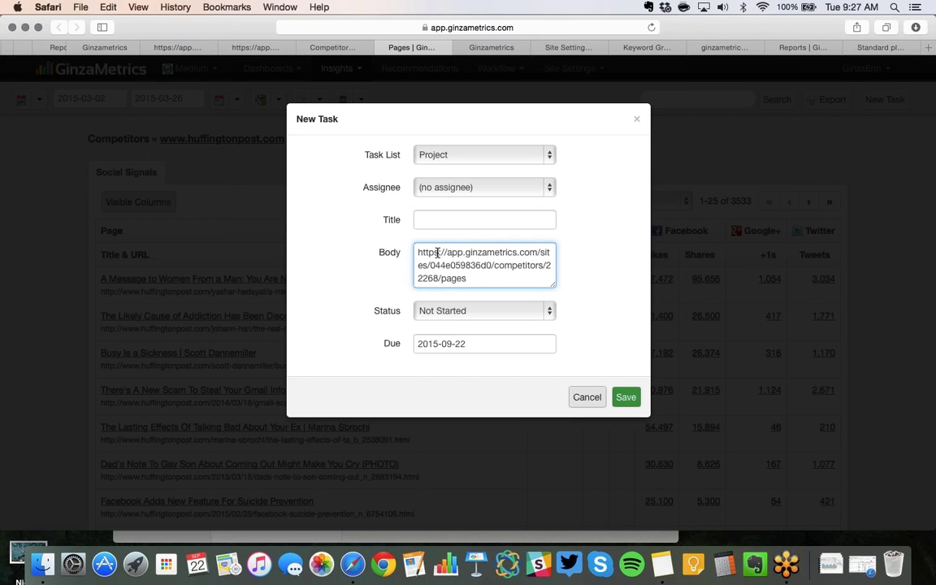
{"action": "left_click_drag", "start_coordinate": [417, 252], "coordinate": [469, 281]}
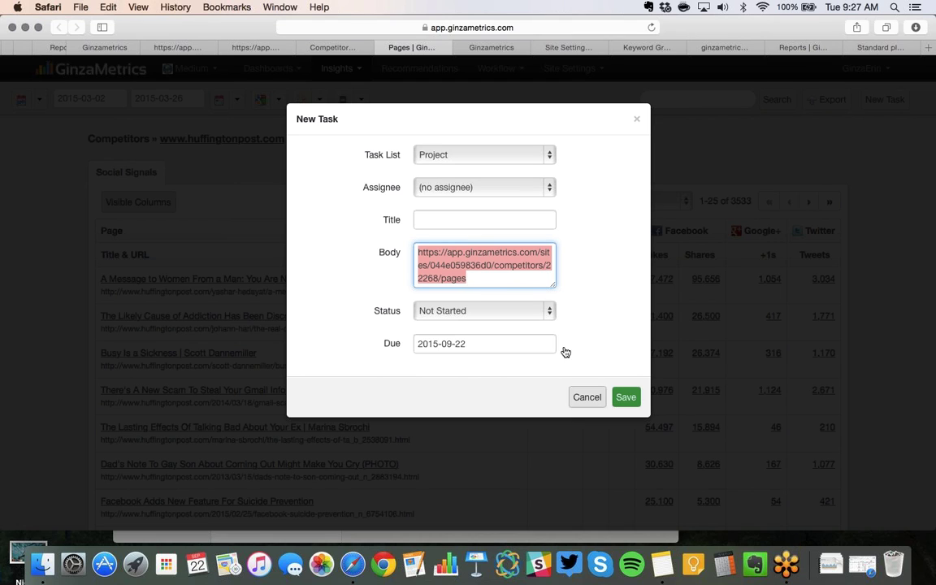
{"action": "left_click", "coordinate": [588, 397]}
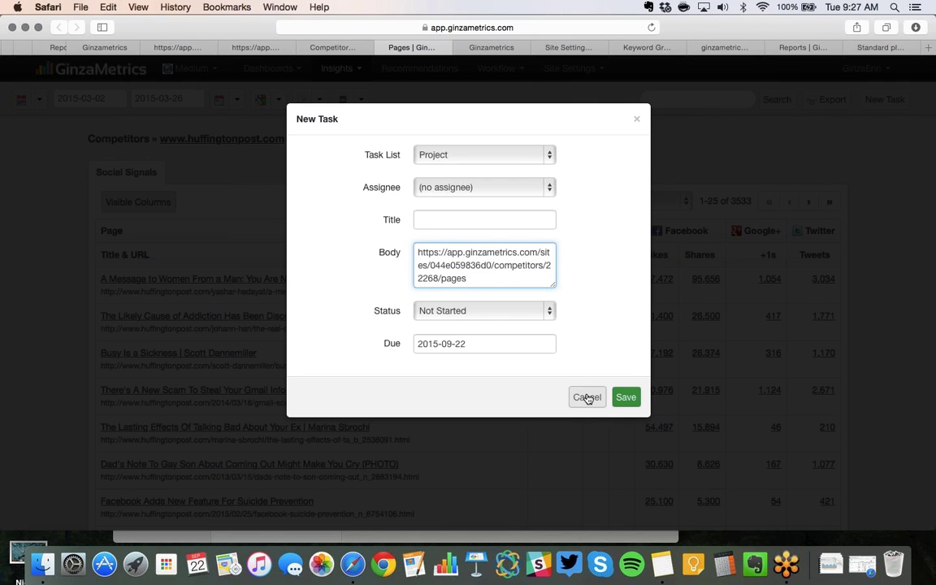
{"action": "left_click", "coordinate": [587, 397]}
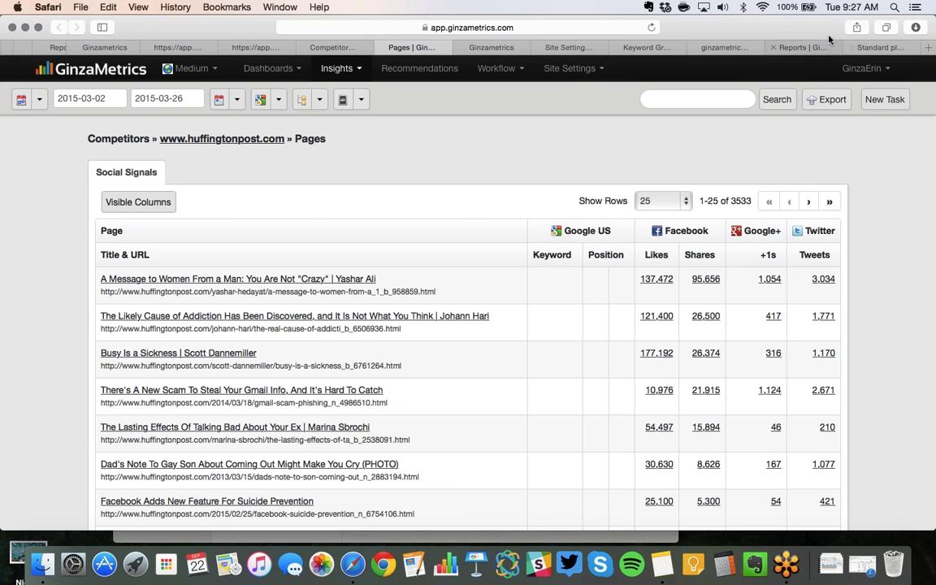
Step: Return to the task lists, check the available workflow sections, and review the annotations of Google algorithm changes
{"action": "left_click", "coordinate": [714, 45]}
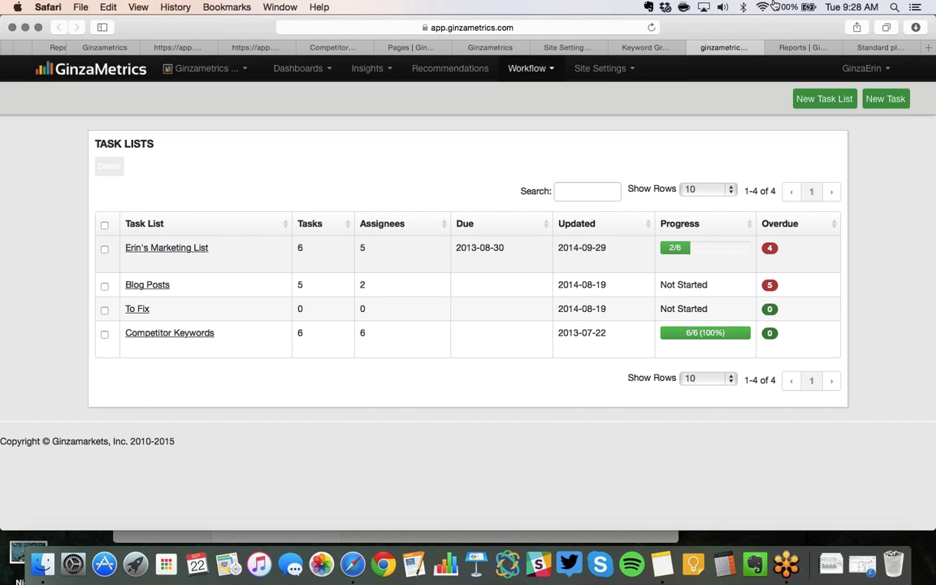
{"action": "left_click", "coordinate": [546, 69]}
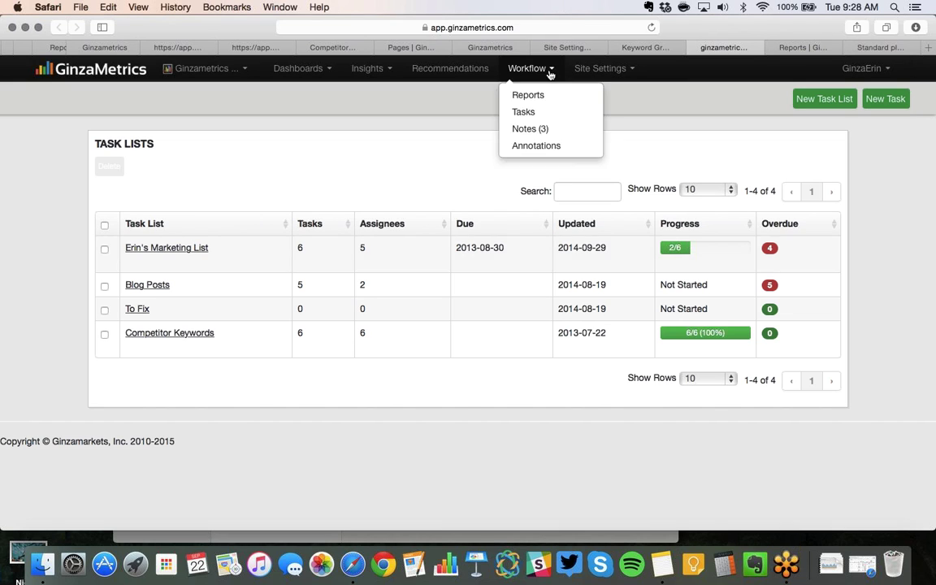
{"action": "left_click", "coordinate": [542, 145]}
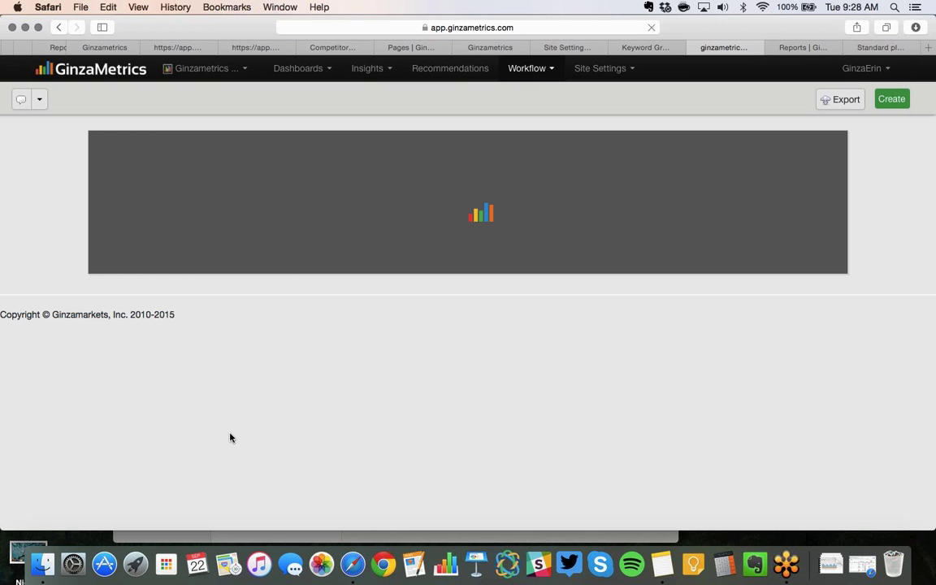
{"action": "scroll", "coordinate": [230, 438], "scroll_direction": "down", "scroll_amount": 5}
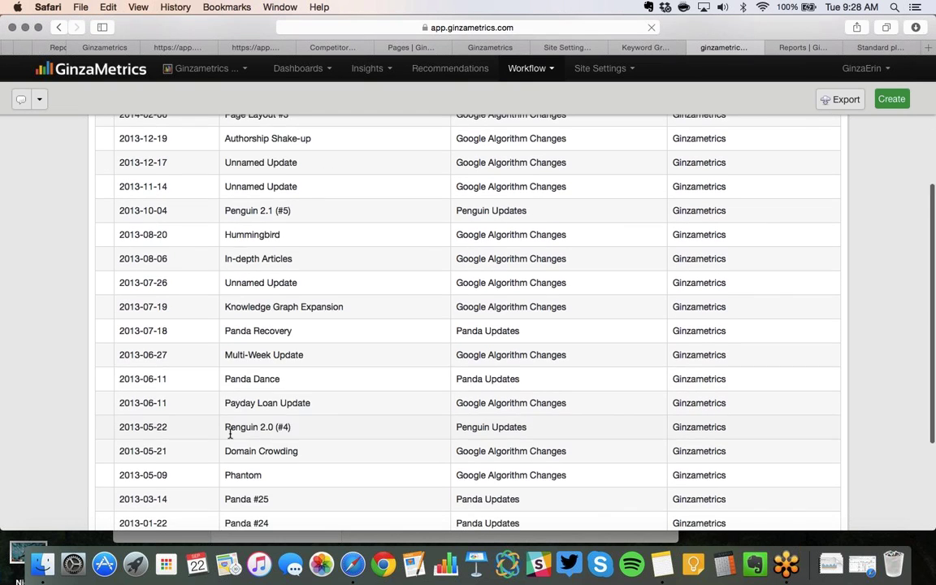
Step: Look through the older annotations down to the end of the list, then return to the newest ones and check the workflow sections
{"action": "scroll", "coordinate": [230, 437], "scroll_direction": "down", "scroll_amount": 4}
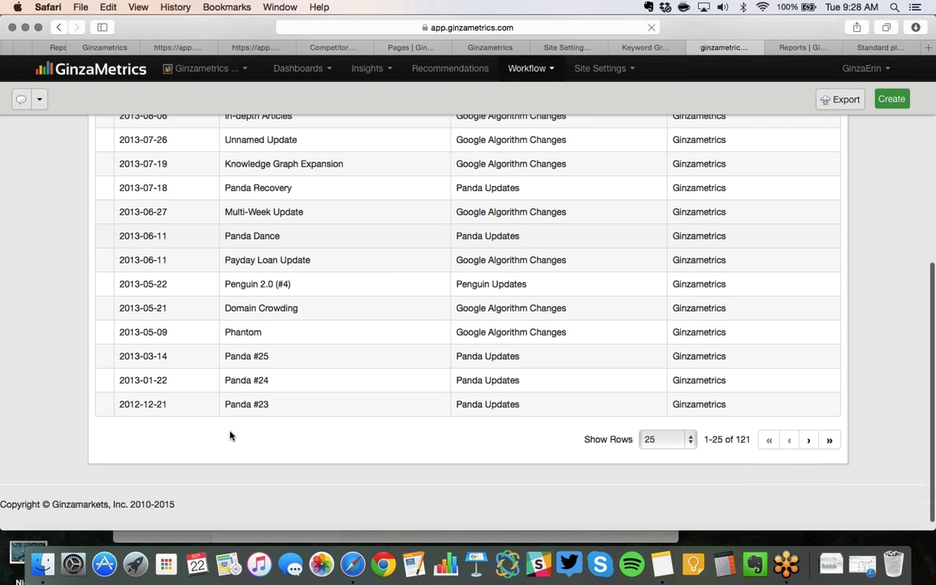
{"action": "scroll", "coordinate": [389, 265], "scroll_direction": "up", "scroll_amount": 1}
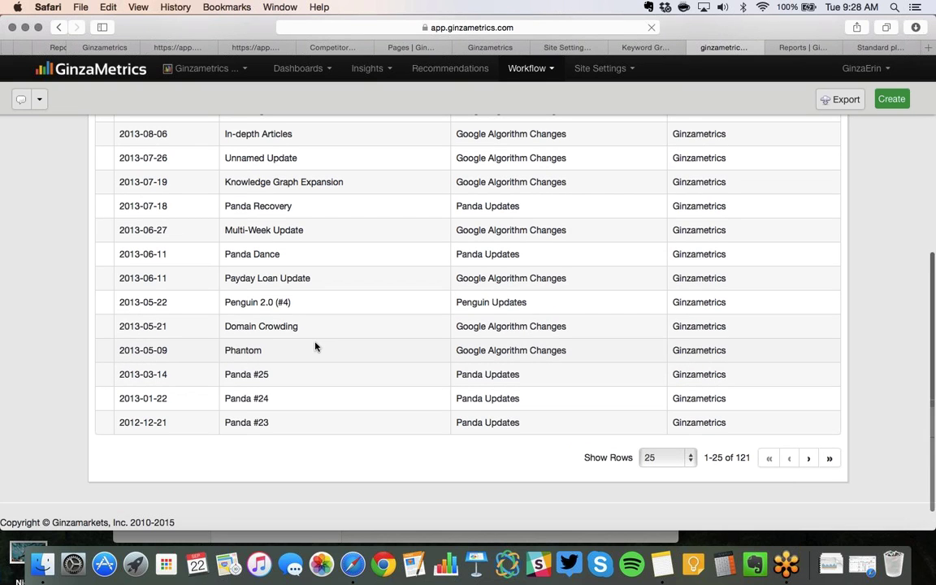
{"action": "scroll", "coordinate": [288, 304], "scroll_direction": "up", "scroll_amount": 10}
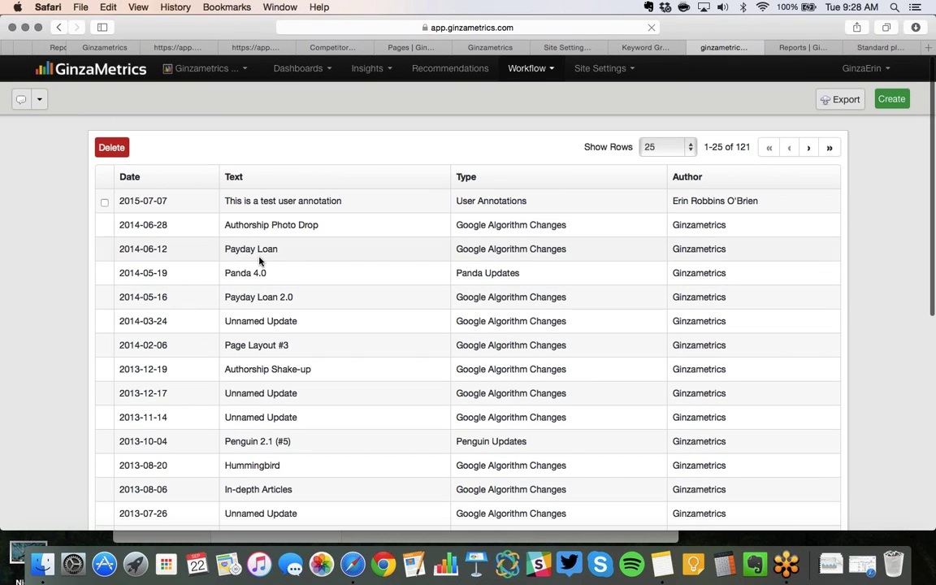
{"action": "left_click", "coordinate": [536, 69]}
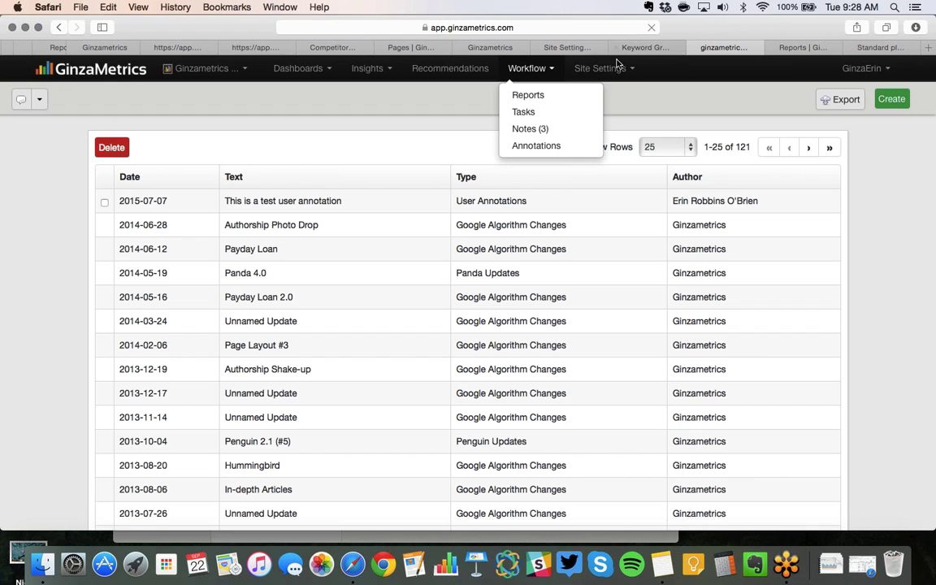
Step: Open the Acme Corp Report from the Medium site's reports and inspect its email scheduling and report theme choices
{"action": "left_click", "coordinate": [801, 47]}
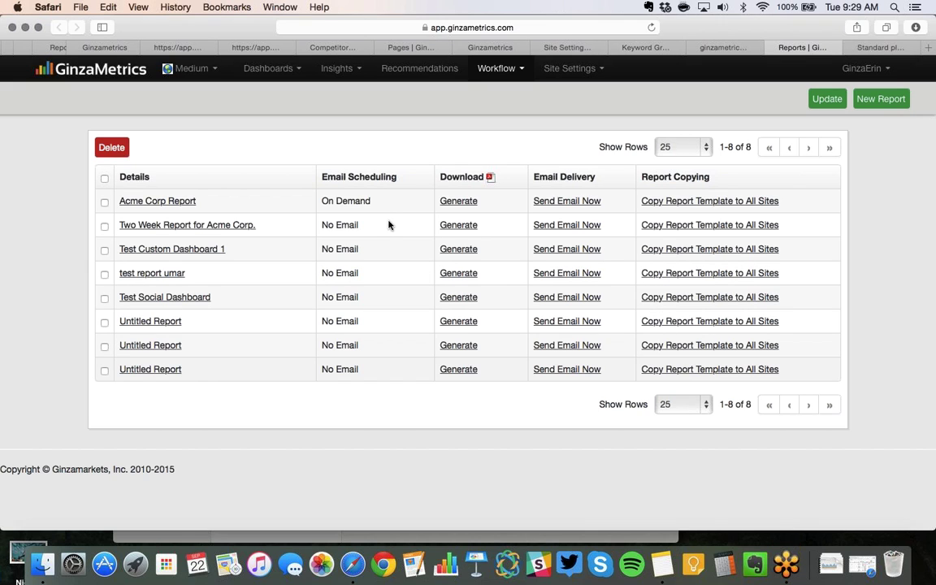
{"action": "left_click", "coordinate": [180, 203]}
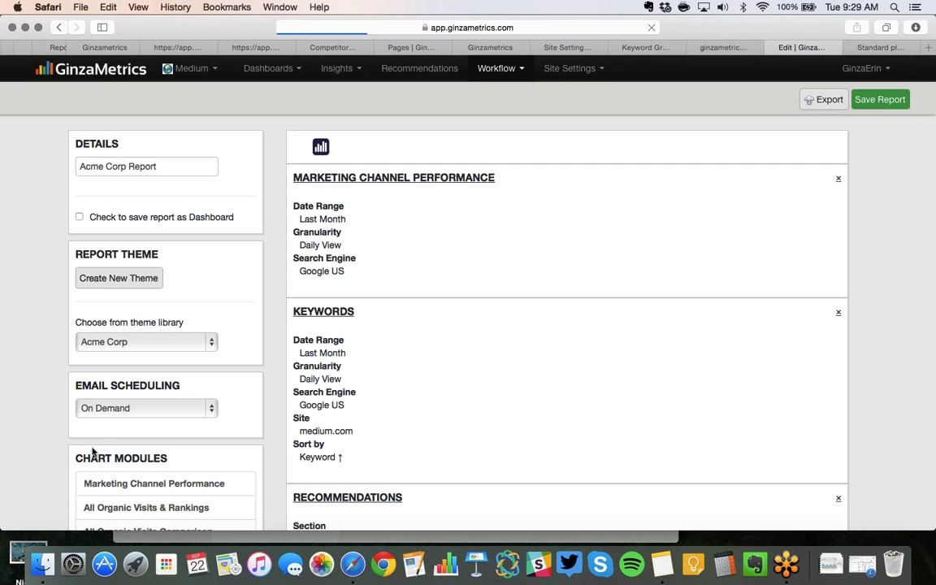
{"action": "left_click", "coordinate": [114, 408]}
{"action": "key", "text": "Escape"}
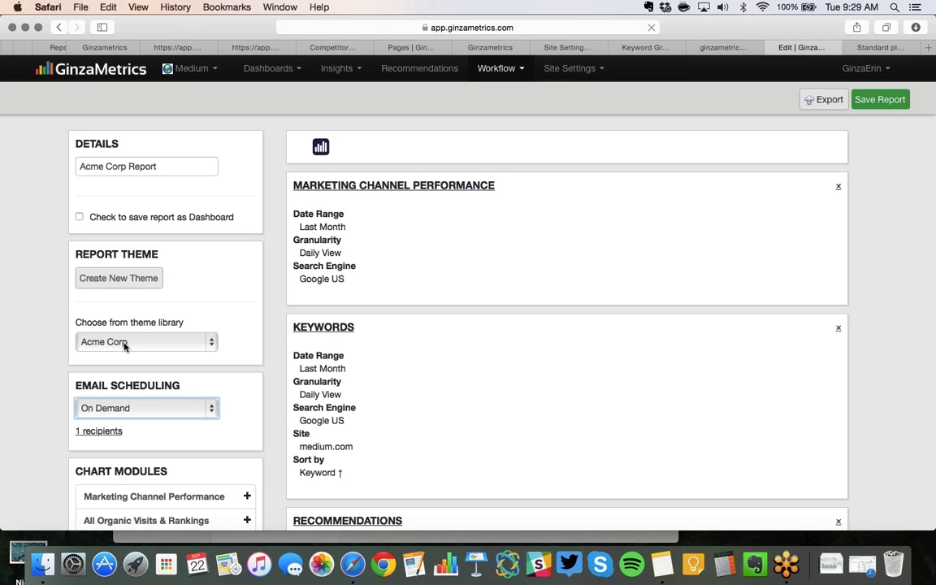
{"action": "left_click", "coordinate": [122, 346]}
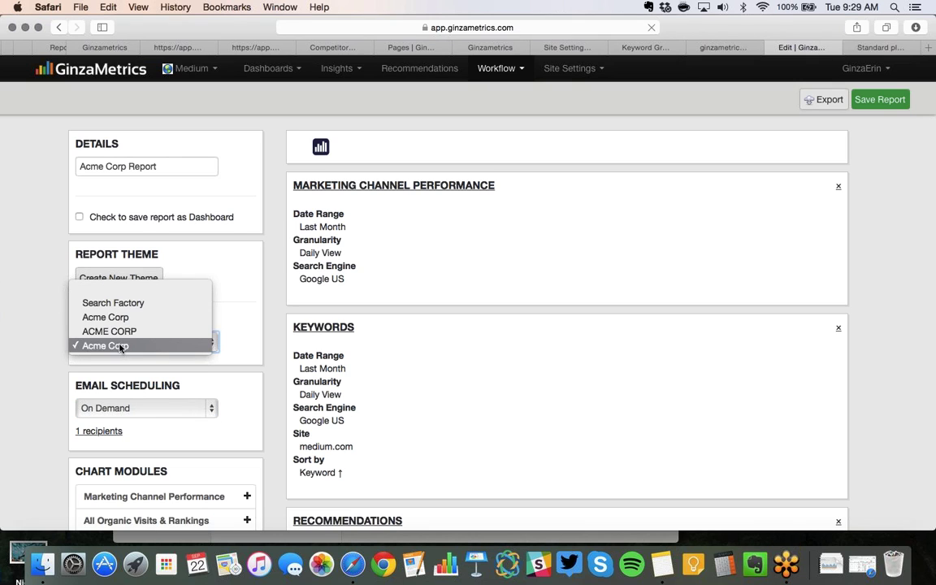
{"action": "left_click", "coordinate": [46, 367]}
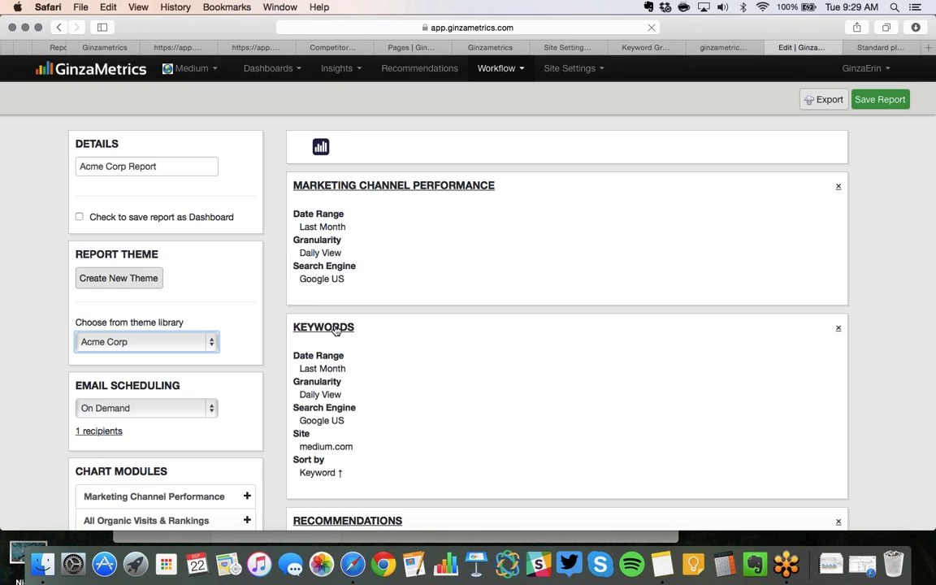
Step: Examine the chart, table and HTML modules available for the report, along with the modules it already contains
{"action": "scroll", "coordinate": [336, 330], "scroll_direction": "down", "scroll_amount": 8}
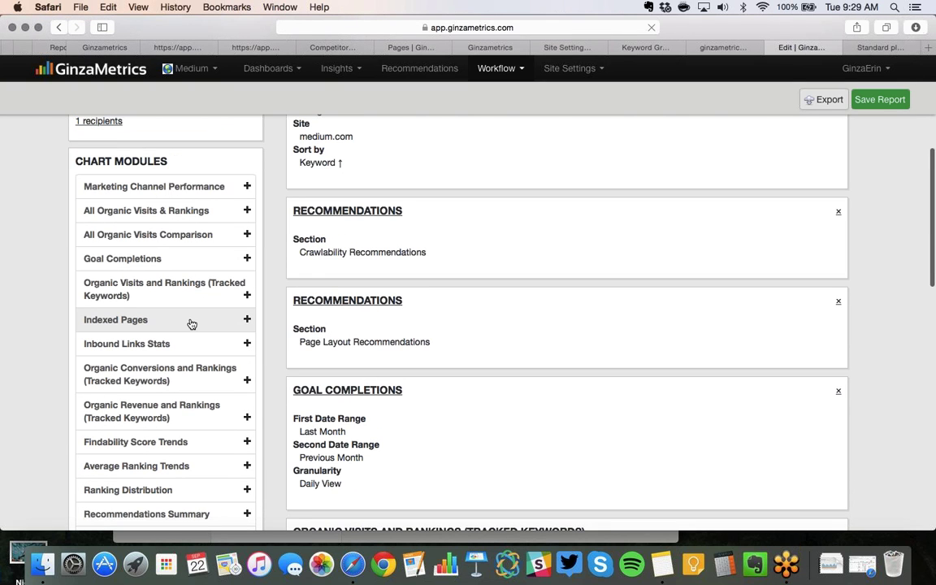
{"action": "scroll", "coordinate": [191, 325], "scroll_direction": "down", "scroll_amount": 9}
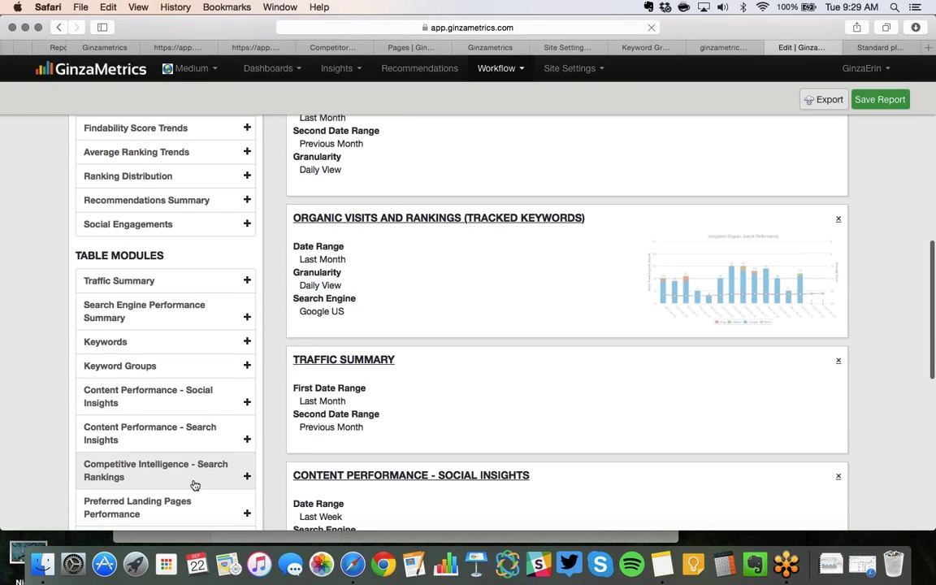
{"action": "scroll", "coordinate": [193, 486], "scroll_direction": "down", "scroll_amount": 12}
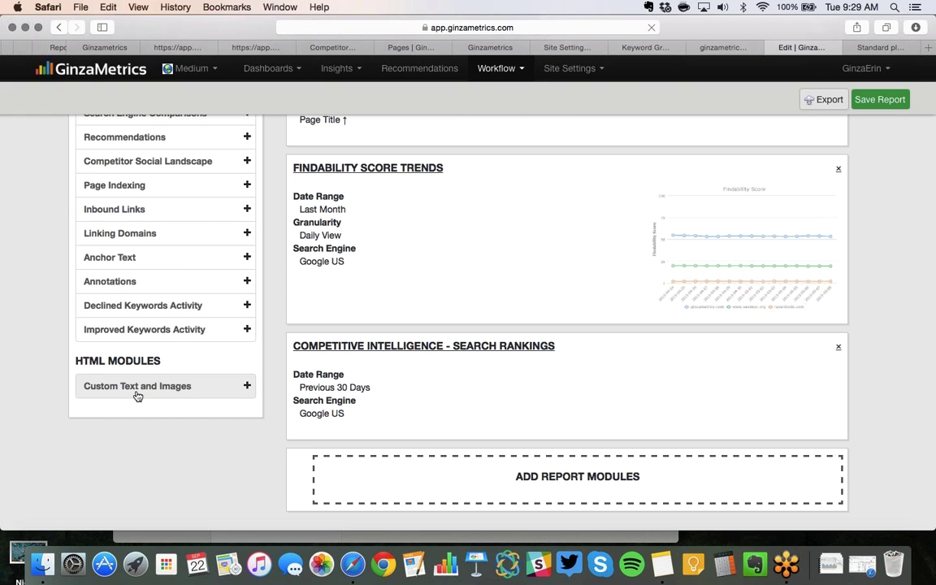
{"action": "scroll", "coordinate": [138, 396], "scroll_direction": "up", "scroll_amount": 1}
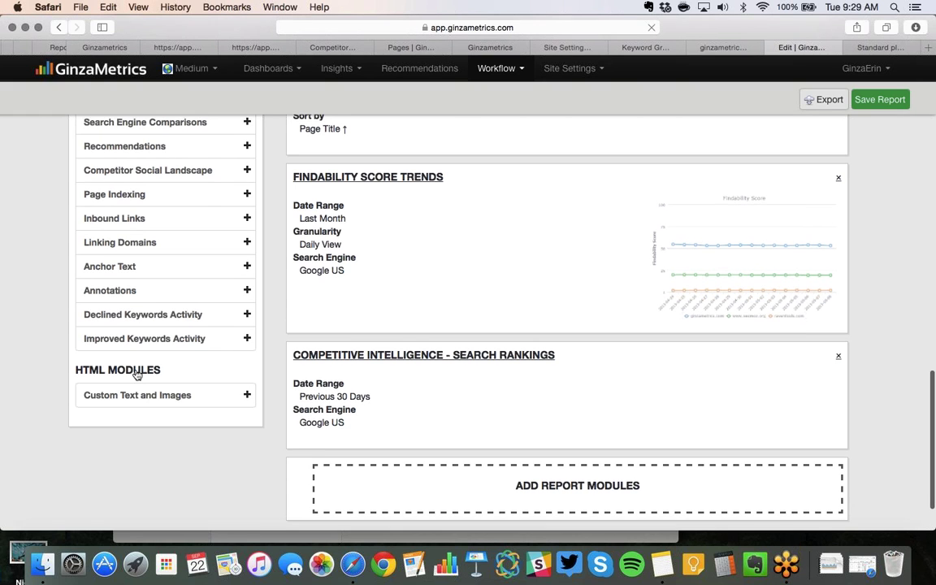
{"action": "scroll", "coordinate": [137, 373], "scroll_direction": "up", "scroll_amount": 20}
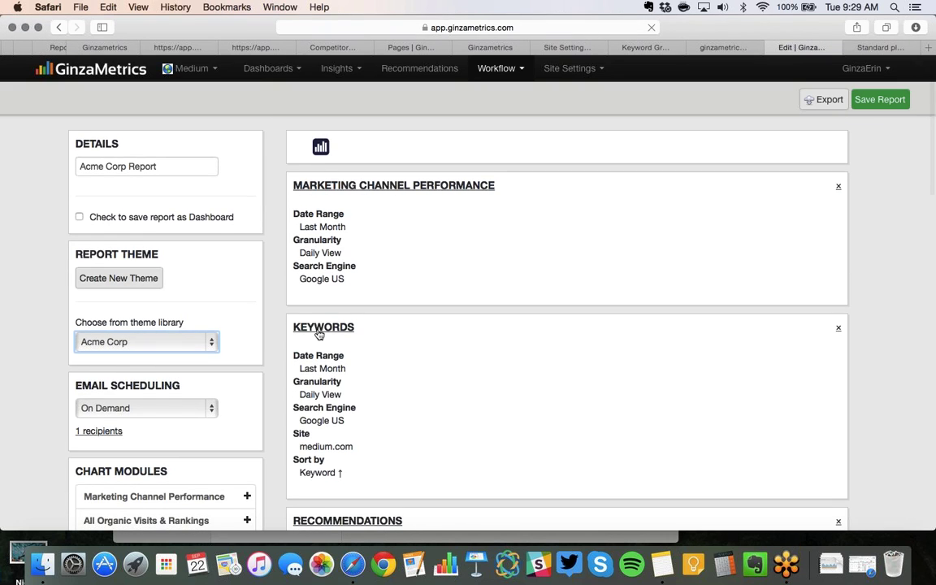
Step: Open the report's Keywords module for editing and check its date range, granularity and search engine options
{"action": "left_click", "coordinate": [319, 328]}
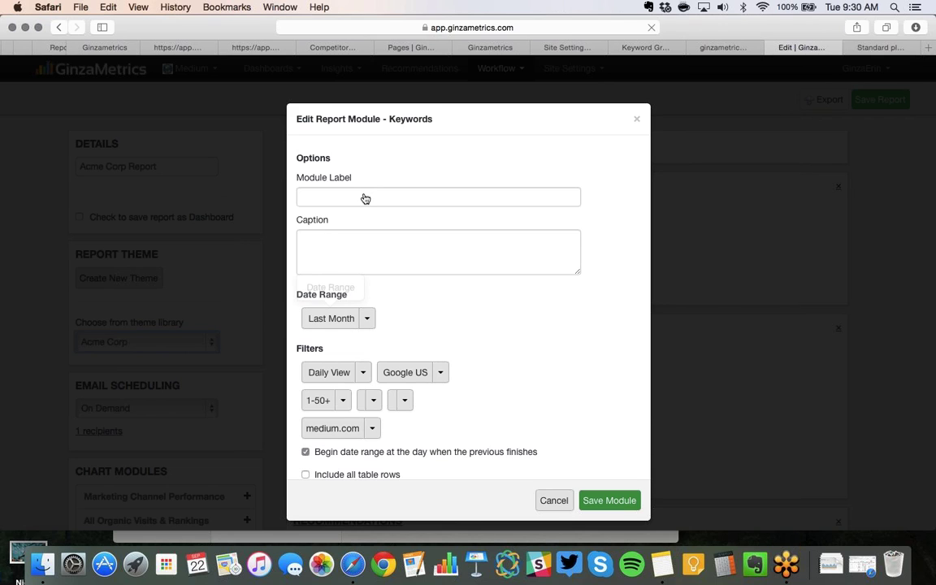
{"action": "left_click", "coordinate": [367, 318]}
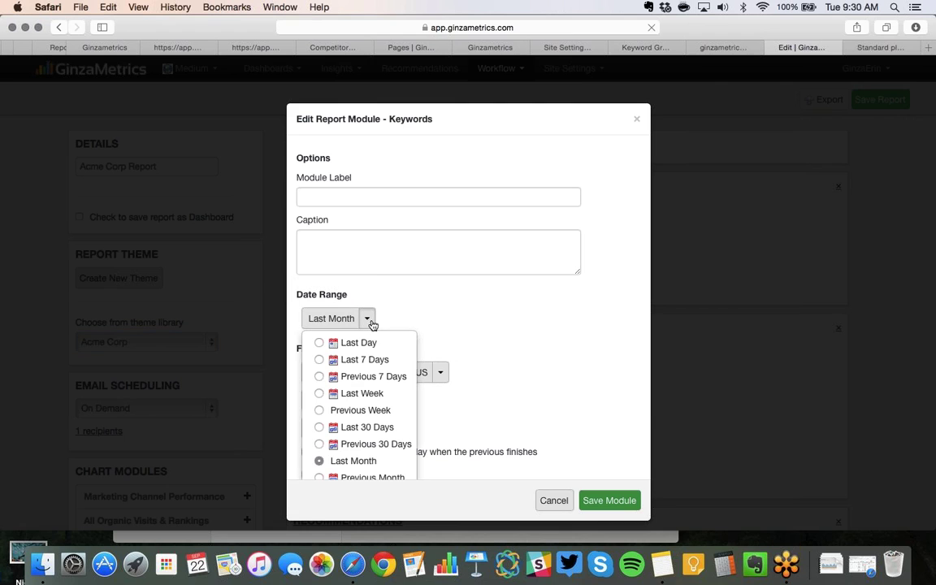
{"action": "left_click", "coordinate": [364, 329]}
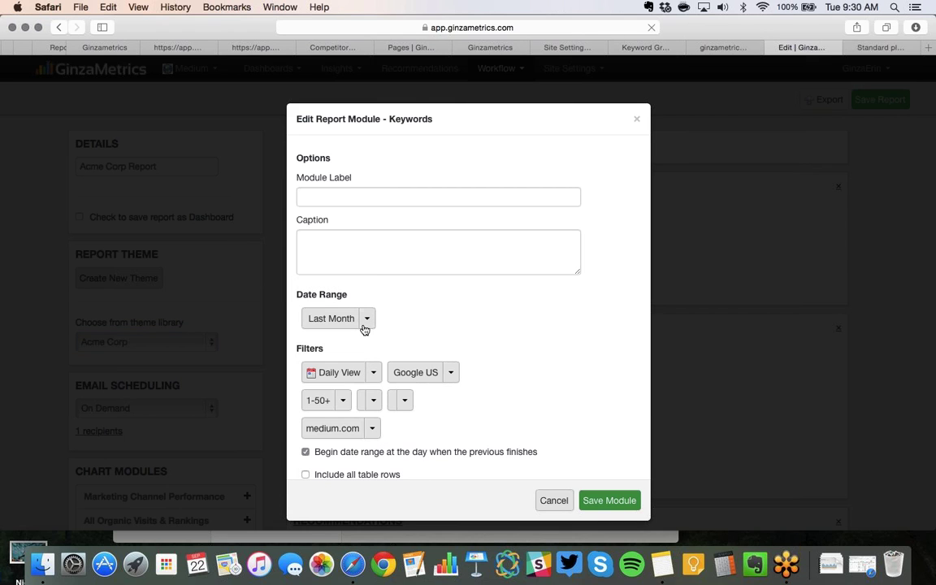
{"action": "left_click", "coordinate": [373, 372]}
{"action": "left_click", "coordinate": [373, 372]}
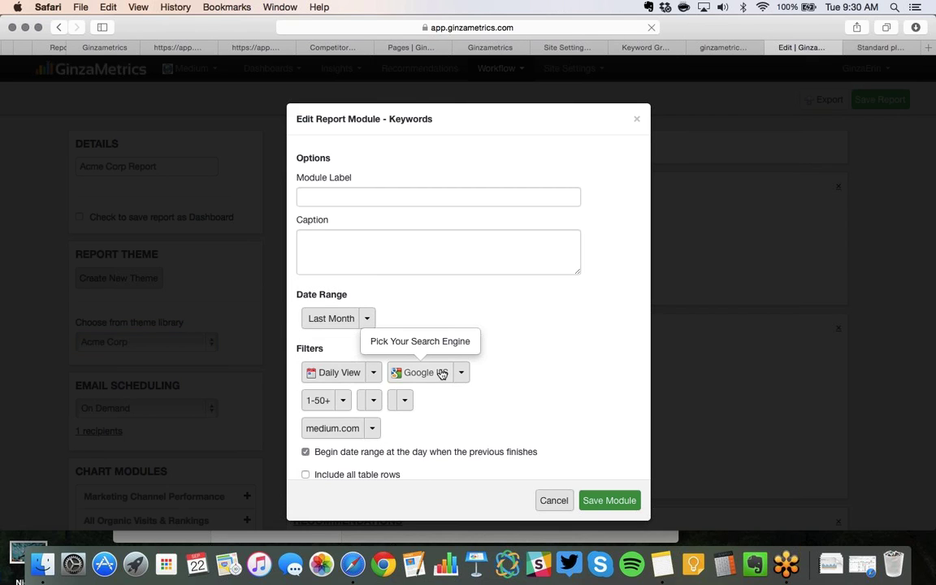
{"action": "left_click", "coordinate": [461, 373]}
{"action": "left_click", "coordinate": [460, 378]}
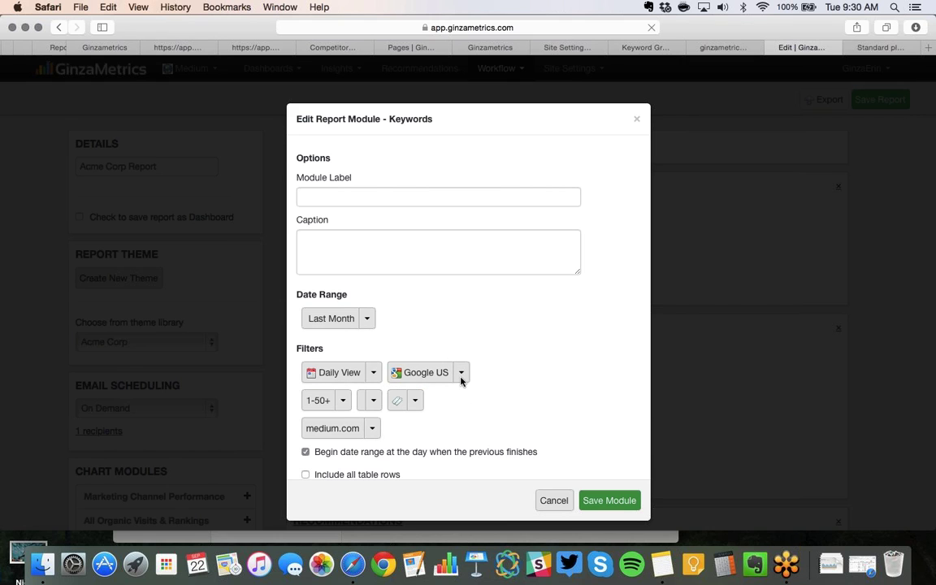
Step: Check the Keywords module's keyword group, site and sorting options, and close the module without saving
{"action": "scroll", "coordinate": [422, 390], "scroll_direction": "down", "scroll_amount": 3}
{"action": "left_click", "coordinate": [405, 404]}
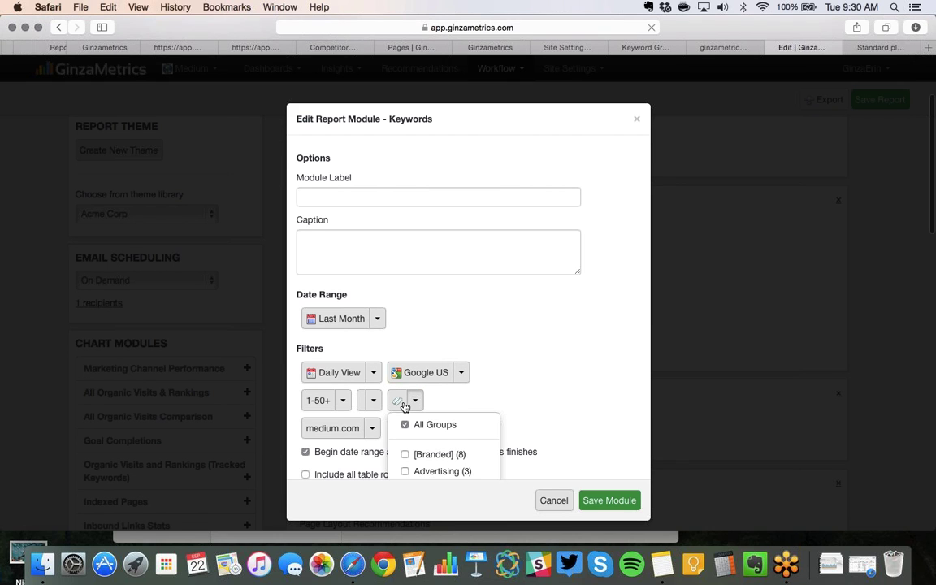
{"action": "scroll", "coordinate": [404, 406], "scroll_direction": "down", "scroll_amount": 2}
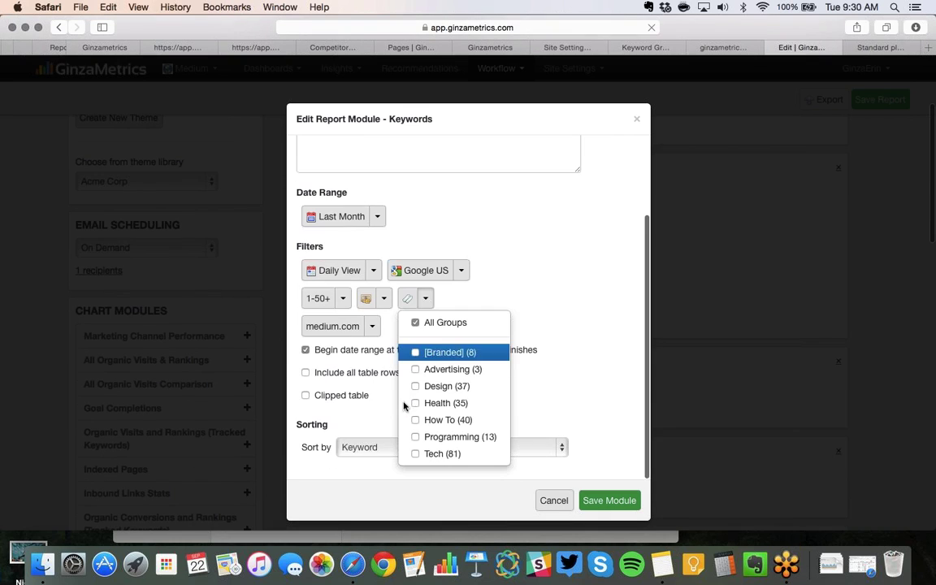
{"action": "left_click", "coordinate": [316, 327]}
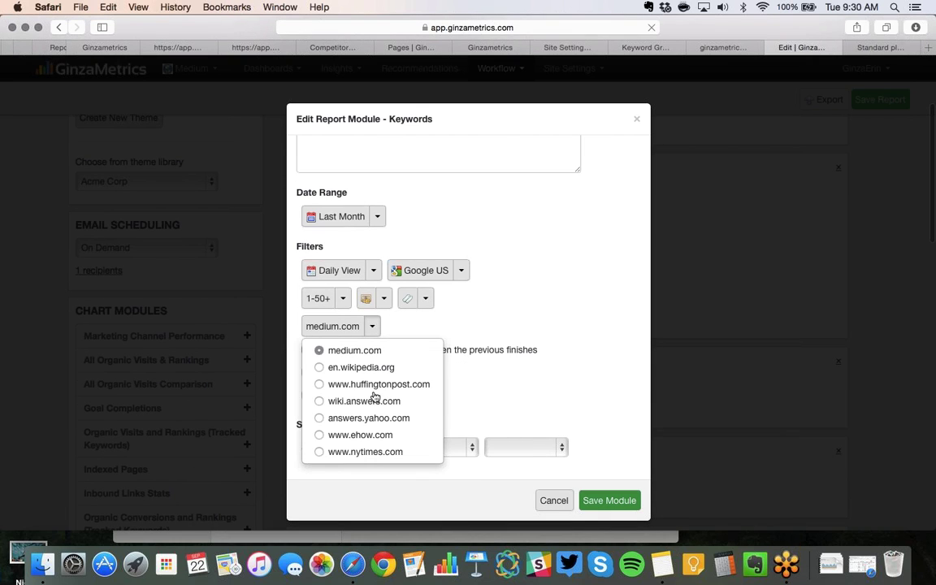
{"action": "left_click", "coordinate": [386, 374]}
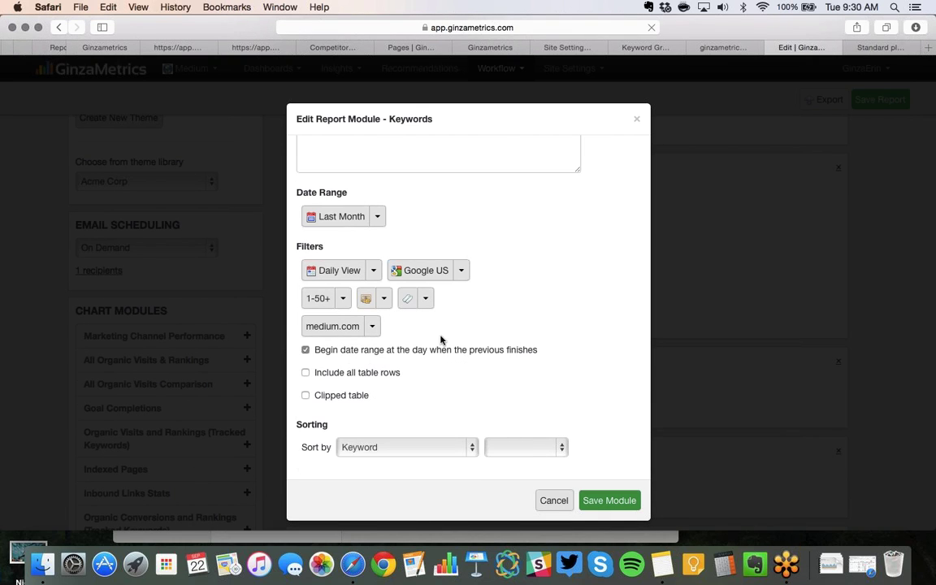
{"action": "left_click", "coordinate": [377, 447]}
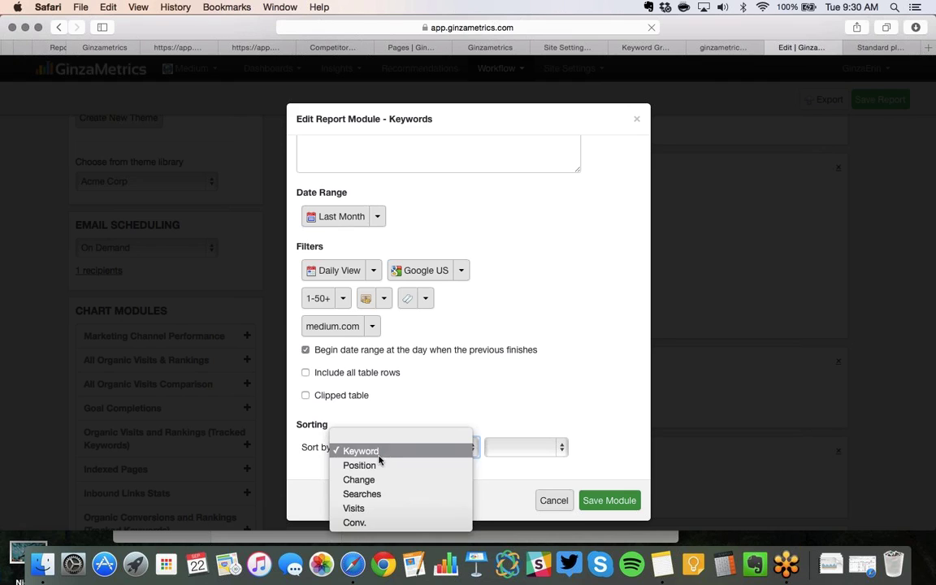
{"action": "left_click", "coordinate": [422, 451]}
{"action": "left_click", "coordinate": [532, 447]}
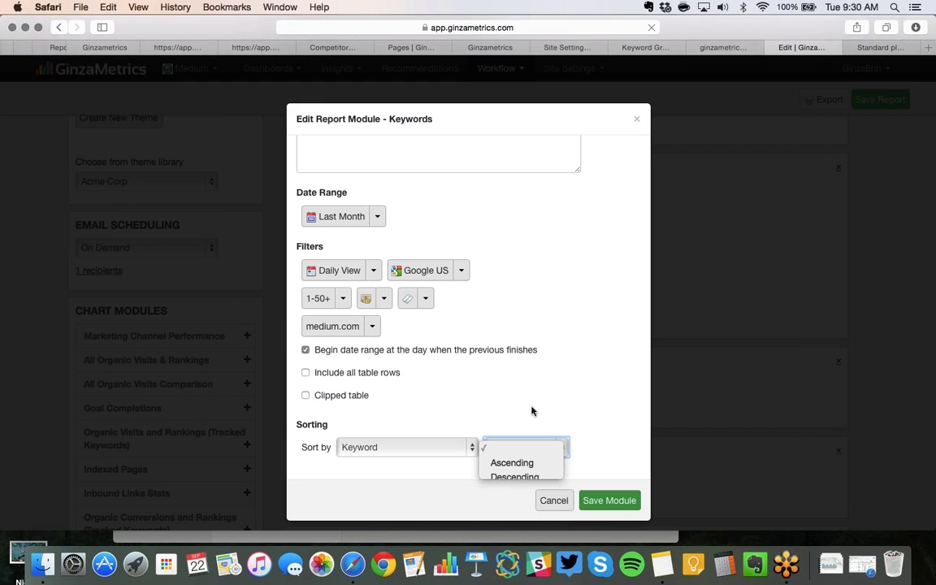
{"action": "left_click", "coordinate": [533, 416]}
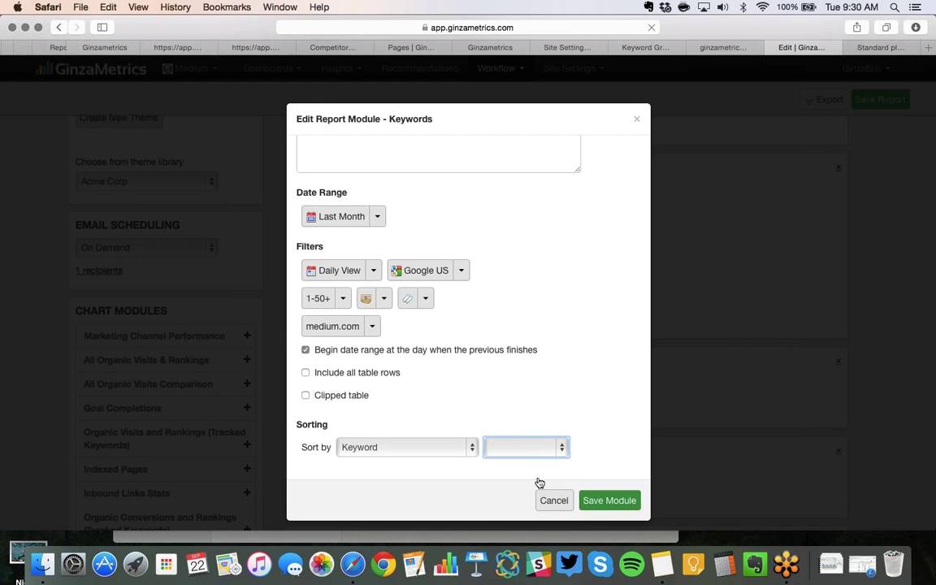
{"action": "left_click", "coordinate": [556, 502]}
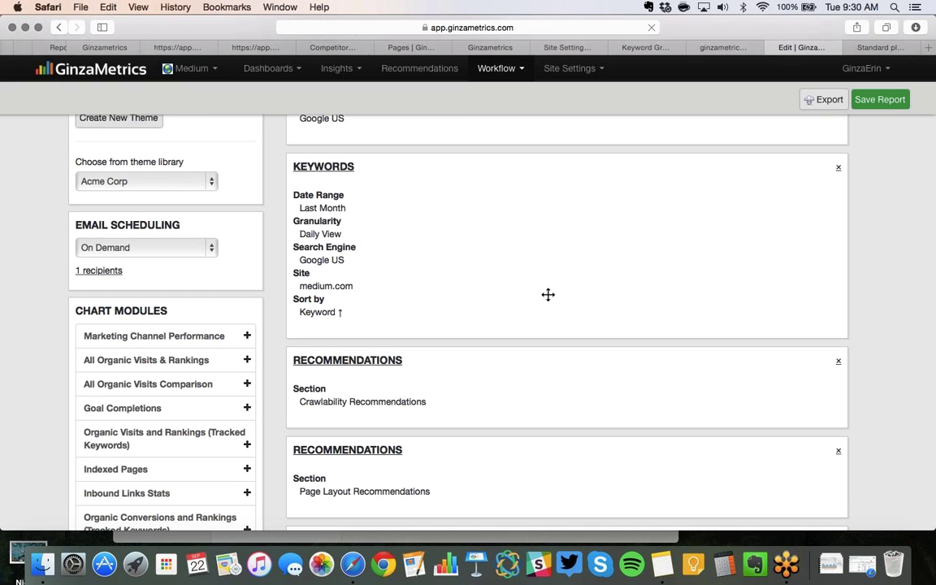
Step: Reorder the report modules so that Crawlability Recommendations comes directly before Keywords
{"action": "left_click_drag", "start_coordinate": [524, 294], "coordinate": [512, 201]}
{"action": "left_click", "coordinate": [506, 199]}
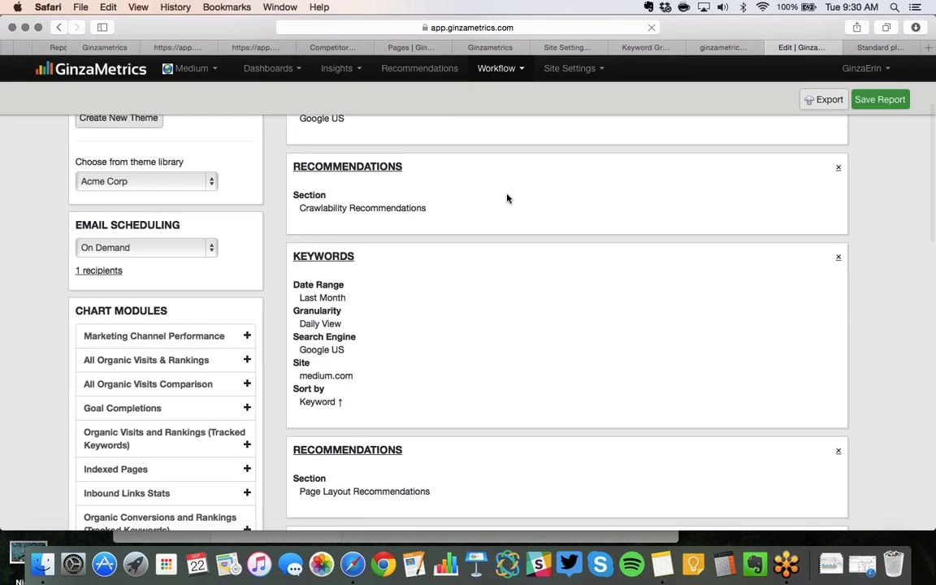
{"action": "scroll", "coordinate": [507, 198], "scroll_direction": "up", "scroll_amount": 4}
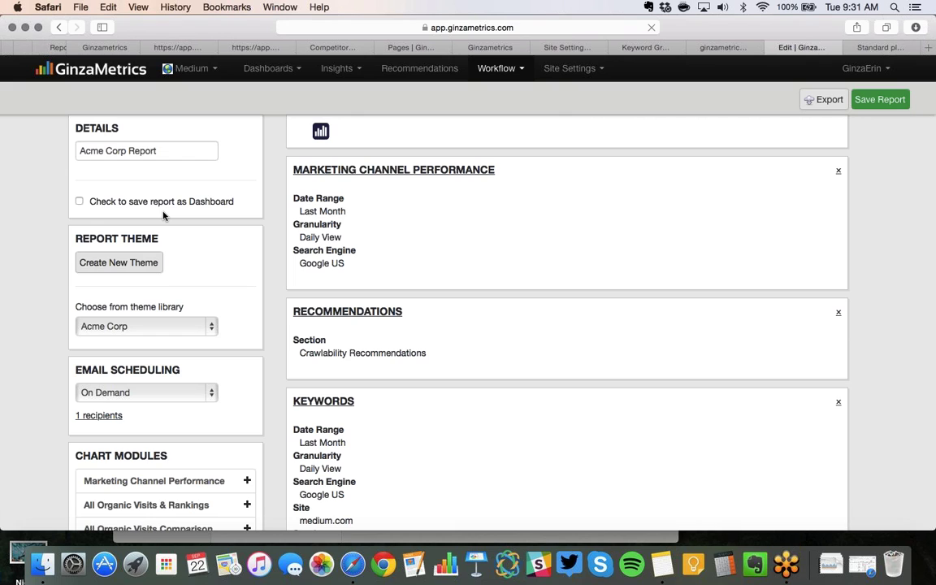
Step: Open a custom dashboard for Medium and examine its marketing channel, recommendations, keyword group, social engagement and competitor social landscape modules
{"action": "left_click", "coordinate": [275, 70]}
{"action": "left_click", "coordinate": [286, 126]}
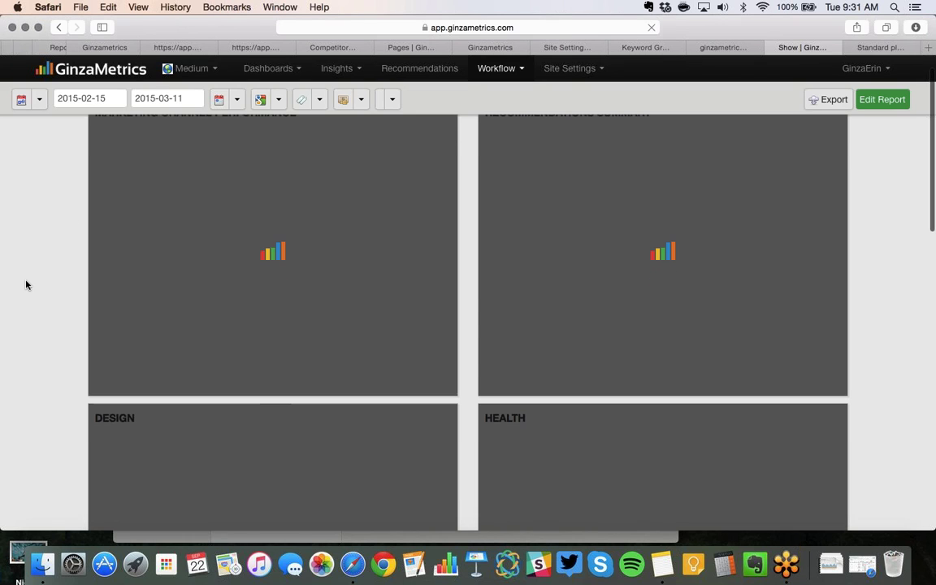
{"action": "scroll", "coordinate": [26, 285], "scroll_direction": "down", "scroll_amount": 1}
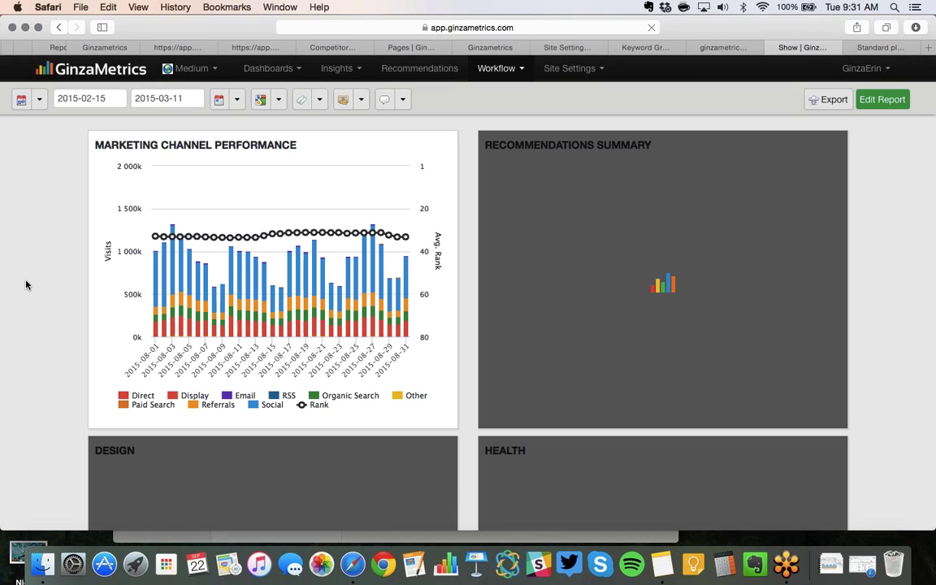
{"action": "scroll", "coordinate": [23, 301], "scroll_direction": "down", "scroll_amount": 10}
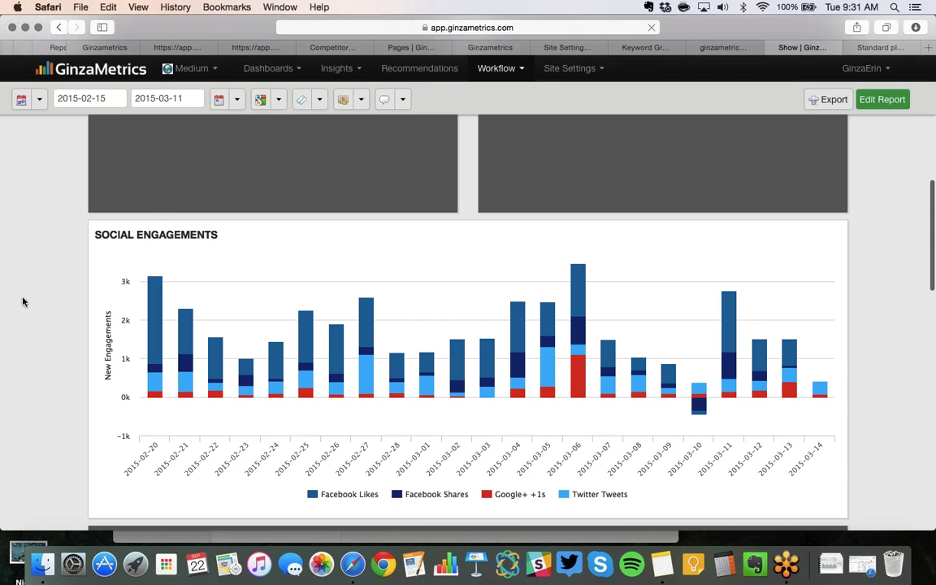
{"action": "scroll", "coordinate": [23, 301], "scroll_direction": "down", "scroll_amount": 10}
{"action": "scroll", "coordinate": [23, 302], "scroll_direction": "up", "scroll_amount": 2}
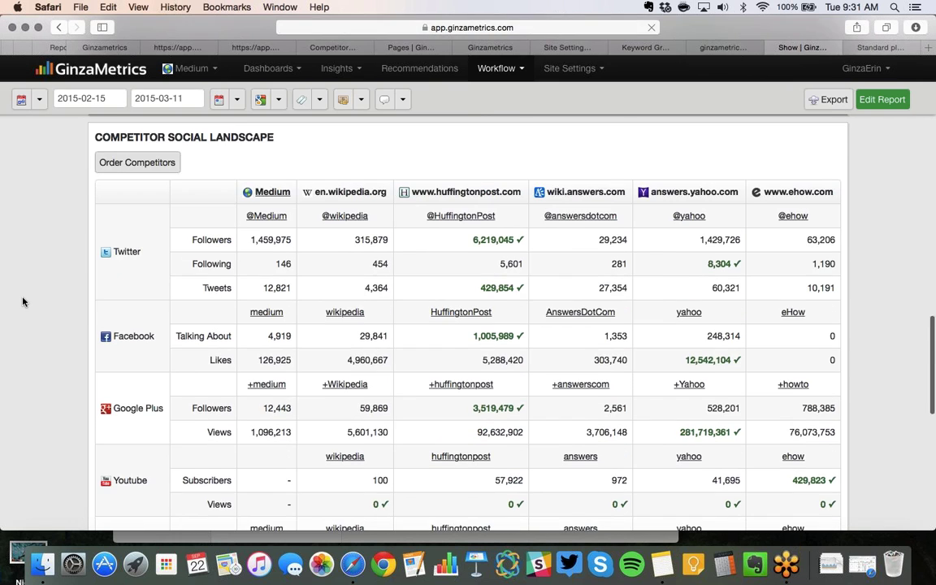
{"action": "scroll", "coordinate": [23, 302], "scroll_direction": "down", "scroll_amount": 2}
{"action": "scroll", "coordinate": [23, 302], "scroll_direction": "up", "scroll_amount": 20}
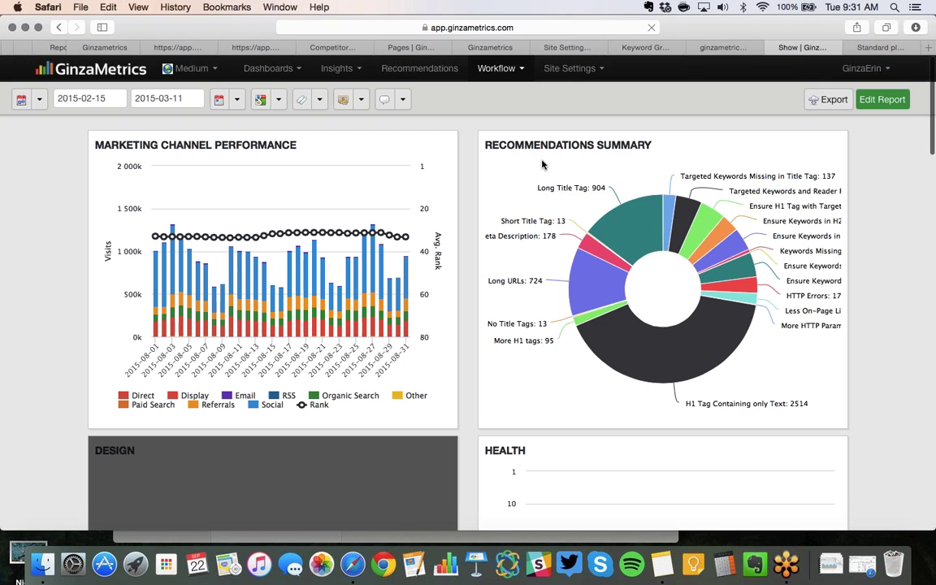
{"action": "scroll", "coordinate": [335, 349], "scroll_direction": "down", "scroll_amount": 2}
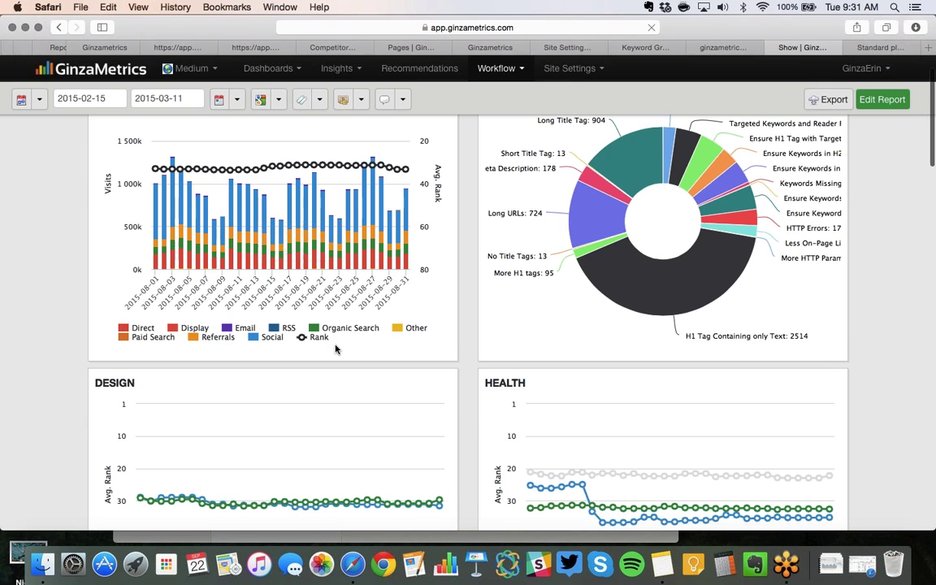
Step: Review the dashboard modules, open the Social channel details for August 20, 2015 from the marketing channel chart, and close them
{"action": "scroll", "coordinate": [336, 349], "scroll_direction": "down", "scroll_amount": 20}
{"action": "scroll", "coordinate": [336, 349], "scroll_direction": "down", "scroll_amount": 12}
{"action": "scroll", "coordinate": [336, 348], "scroll_direction": "up", "scroll_amount": 20}
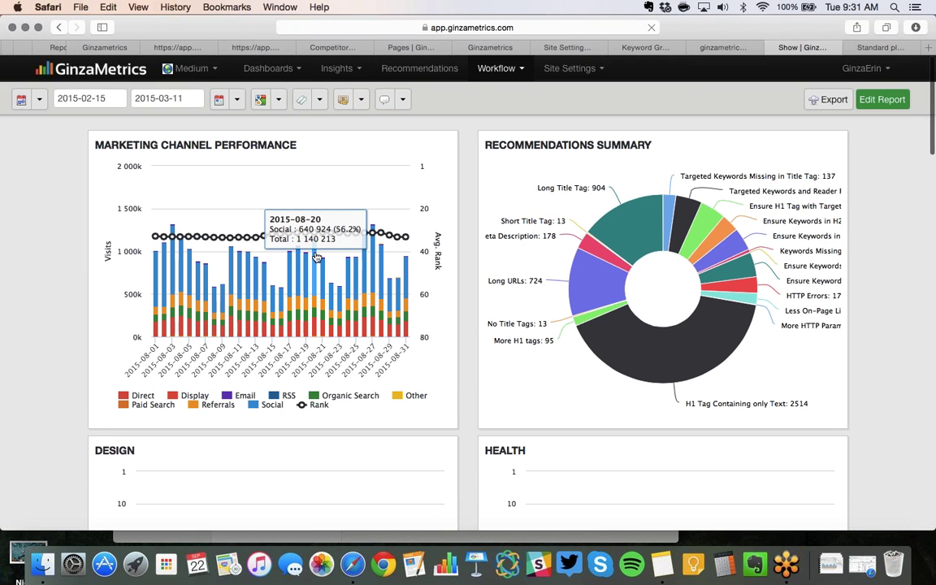
{"action": "left_click", "coordinate": [317, 257]}
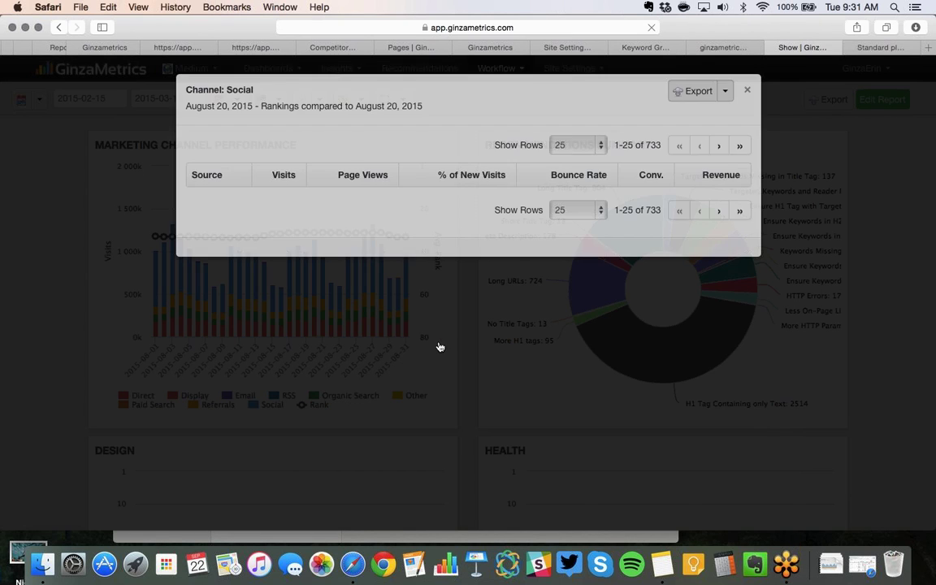
{"action": "left_click", "coordinate": [439, 348]}
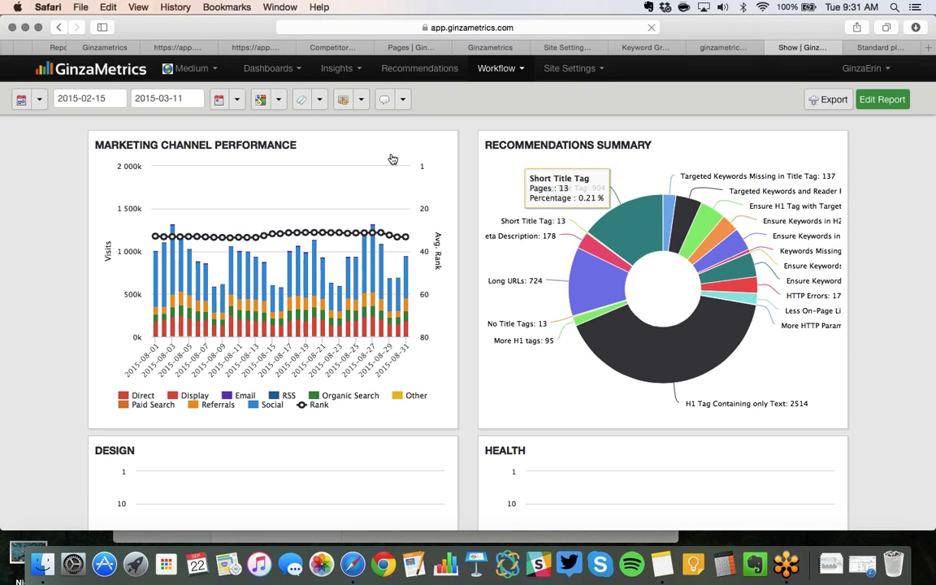
{"action": "left_click", "coordinate": [319, 99]}
{"action": "left_click", "coordinate": [329, 184]}
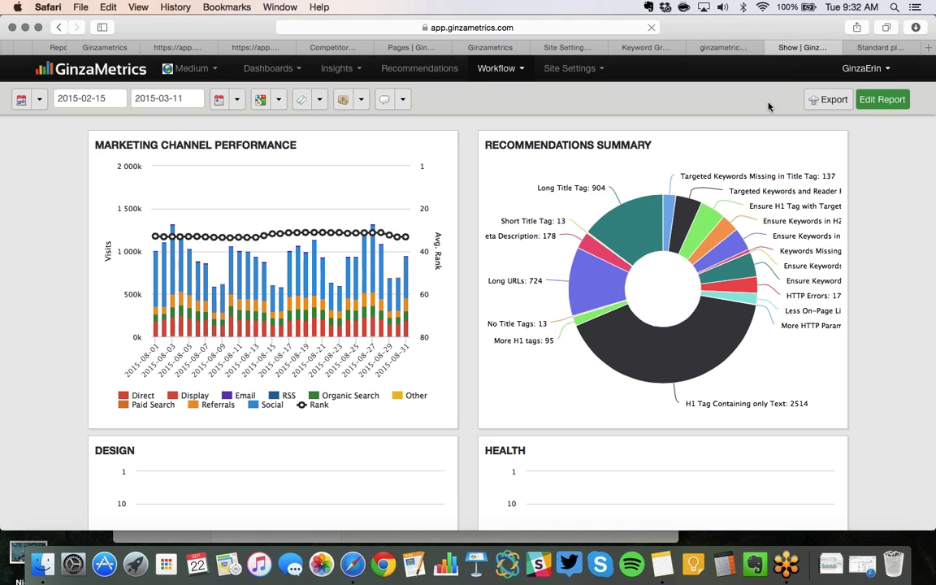
Step: Examine the GinzaMetrics pricing page's plan comparison, demo request form and footer links to resources and company pages
{"action": "left_click", "coordinate": [880, 47]}
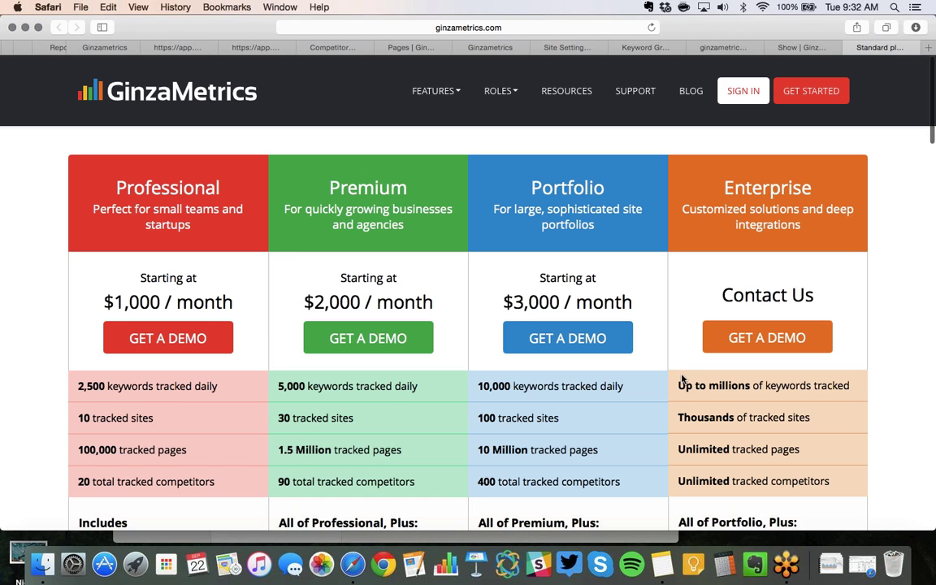
{"action": "scroll", "coordinate": [682, 380], "scroll_direction": "down", "scroll_amount": 10}
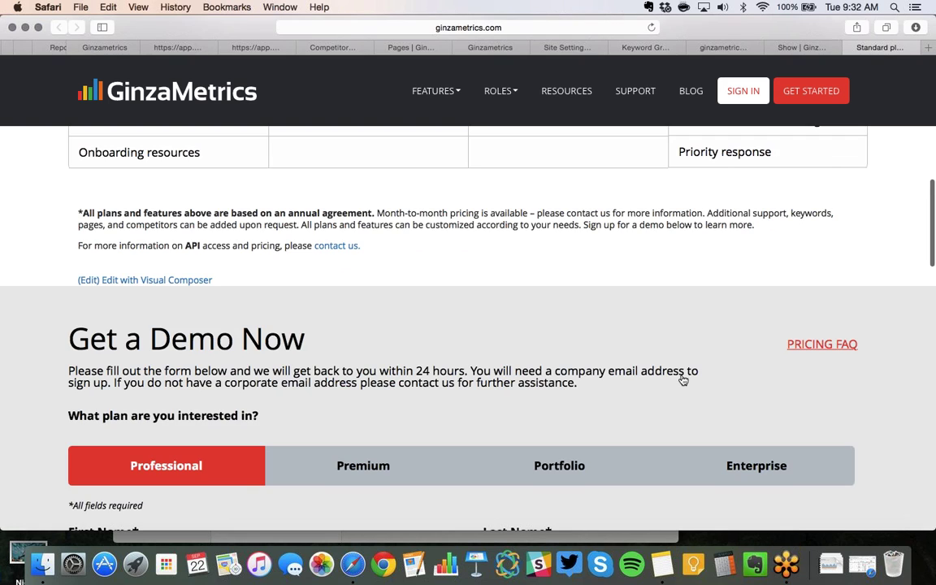
{"action": "scroll", "coordinate": [683, 379], "scroll_direction": "down", "scroll_amount": 15}
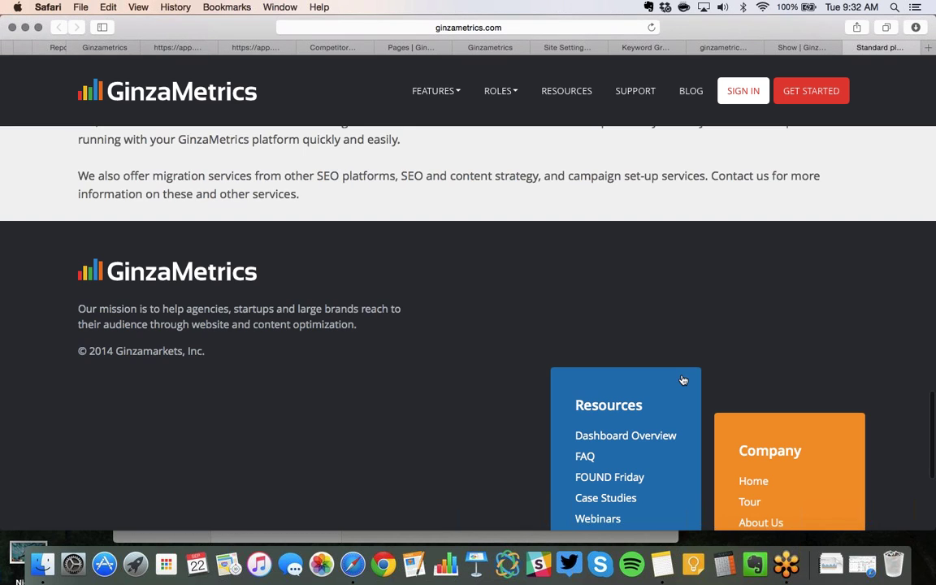
{"action": "scroll", "coordinate": [794, 416], "scroll_direction": "down", "scroll_amount": 3}
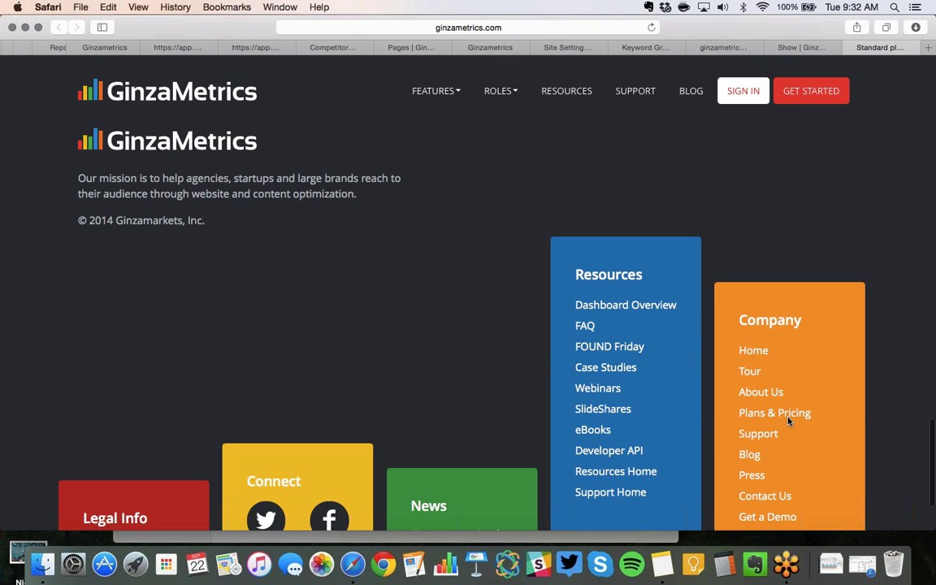
{"action": "scroll", "coordinate": [788, 421], "scroll_direction": "up", "scroll_amount": 3}
{"action": "scroll", "coordinate": [789, 420], "scroll_direction": "up", "scroll_amount": 20}
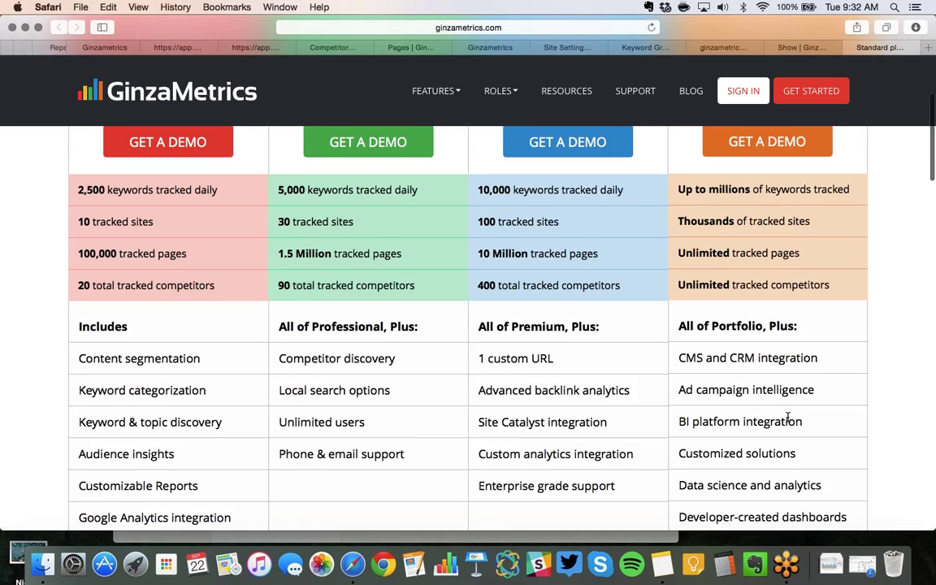